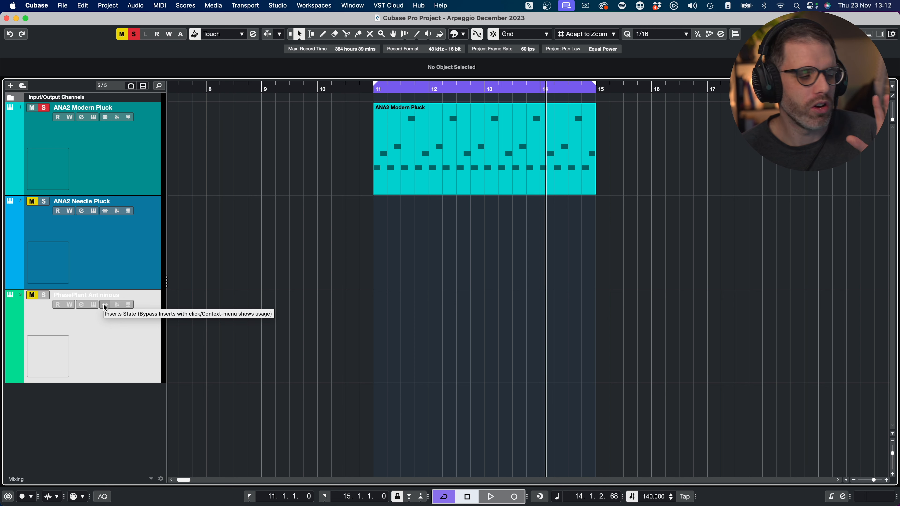
- Open the ANA2 Modern Pluck part in the Key Editor and play back its arpeggio
click(148, 141)
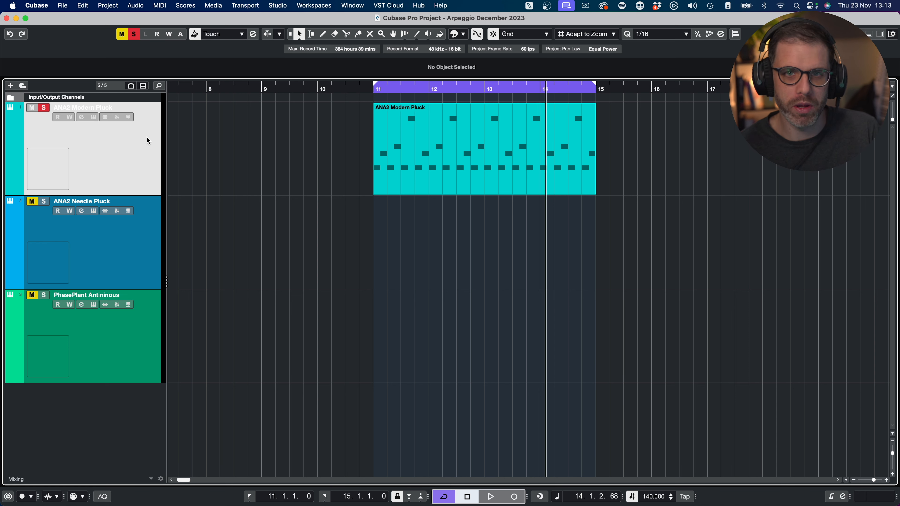
click(474, 142)
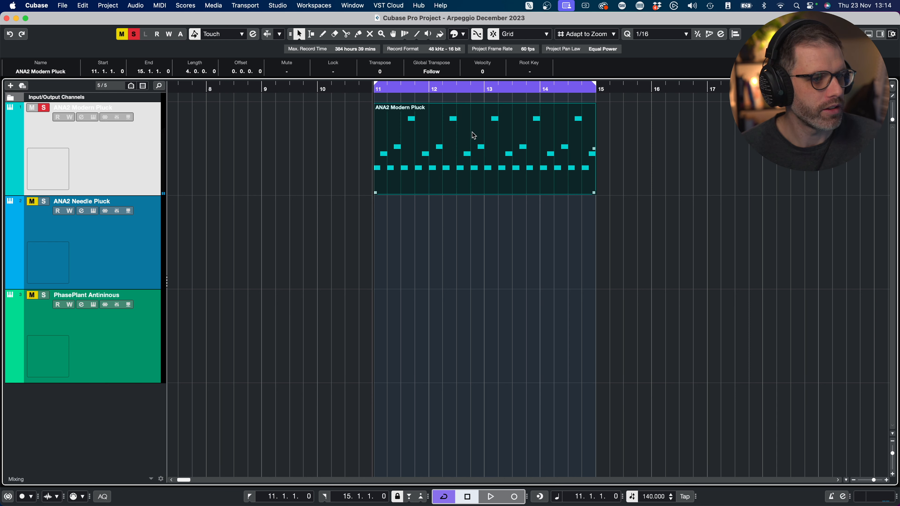
double_click(474, 136)
scroll(238, 194, left, 5)
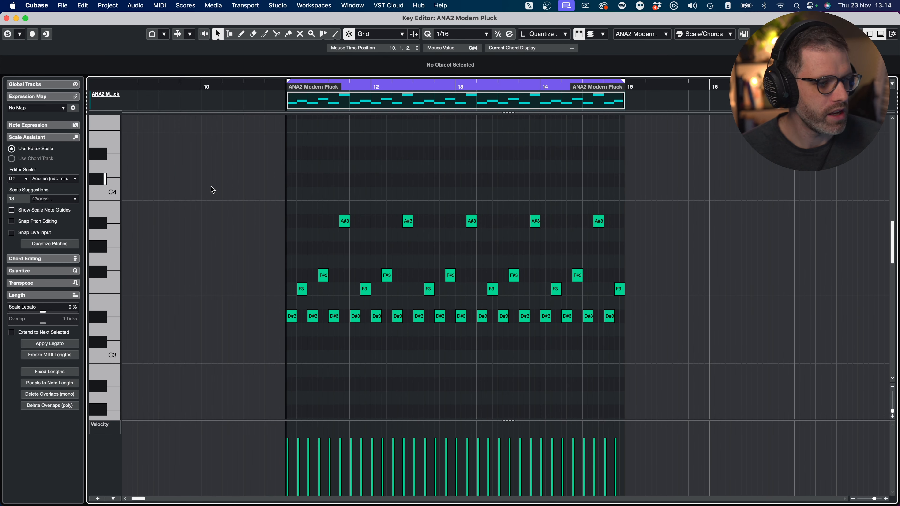
drag(659, 175, 250, 352)
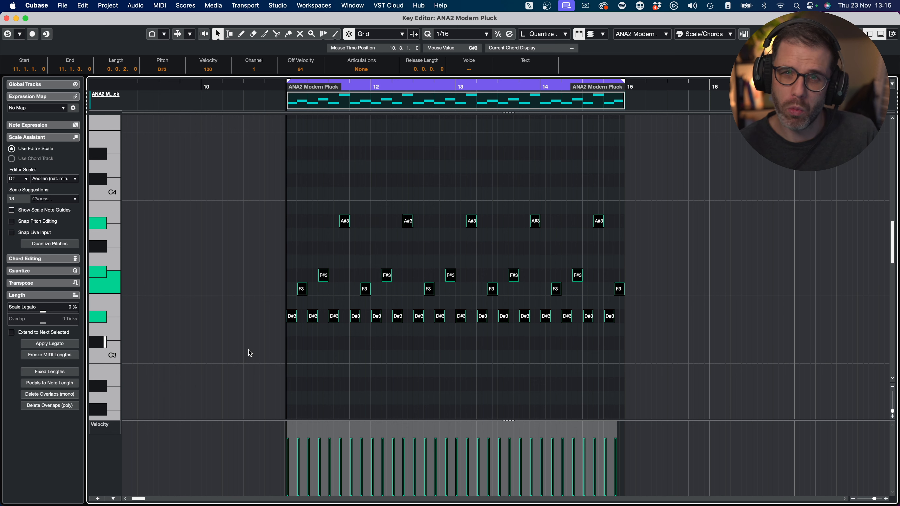
click(564, 196)
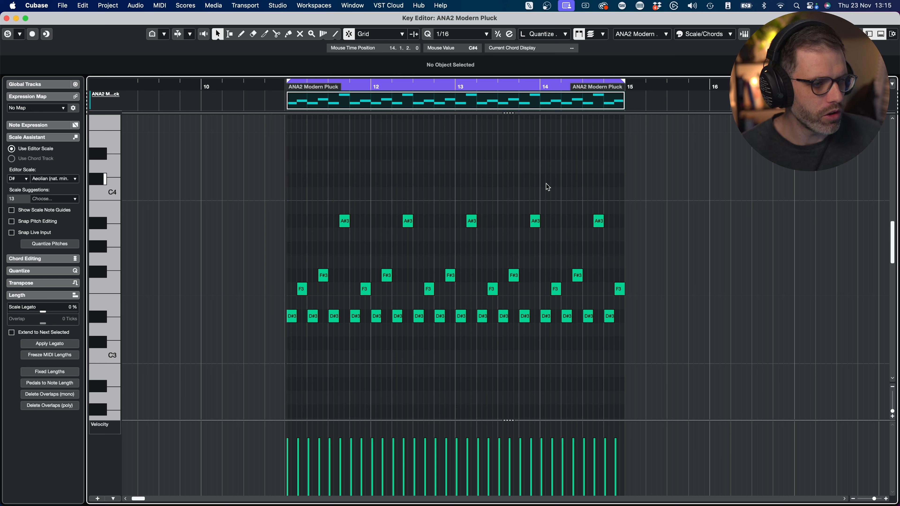
key(space)
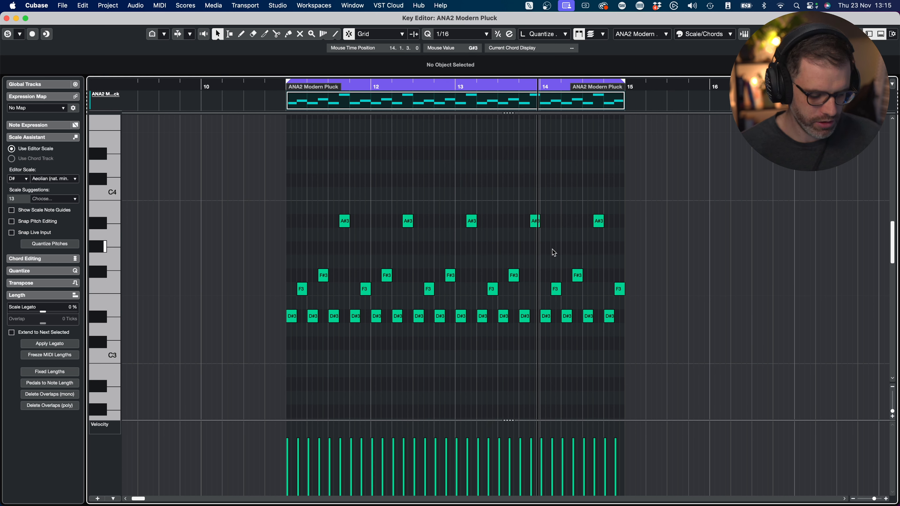
- Examine the arpeggio's repeating D#3 notes and the F3, F#3 and A#3 notes placed between them
key(h)
key(h)
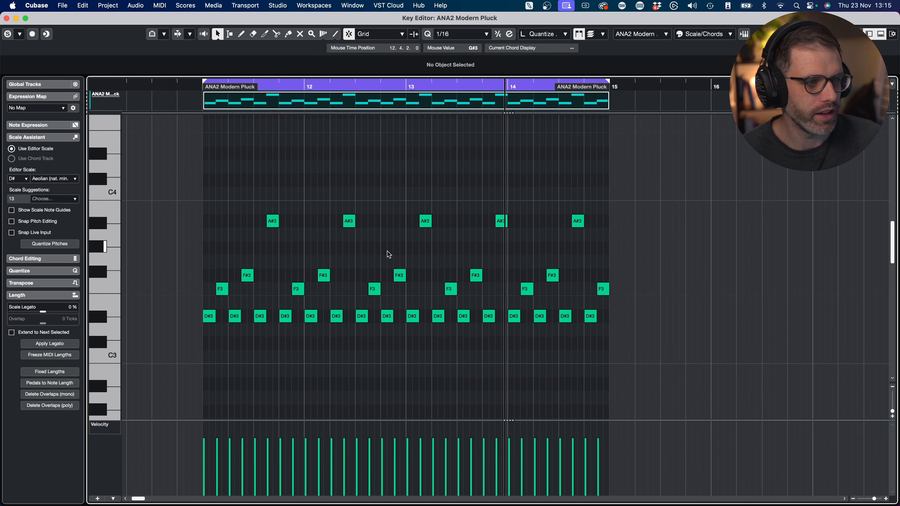
drag(229, 162, 108, 160)
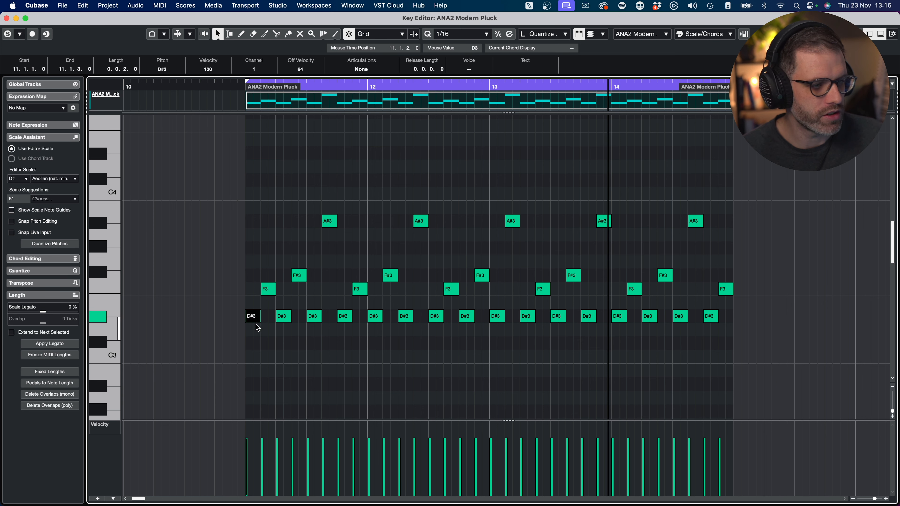
click(313, 317)
click(344, 316)
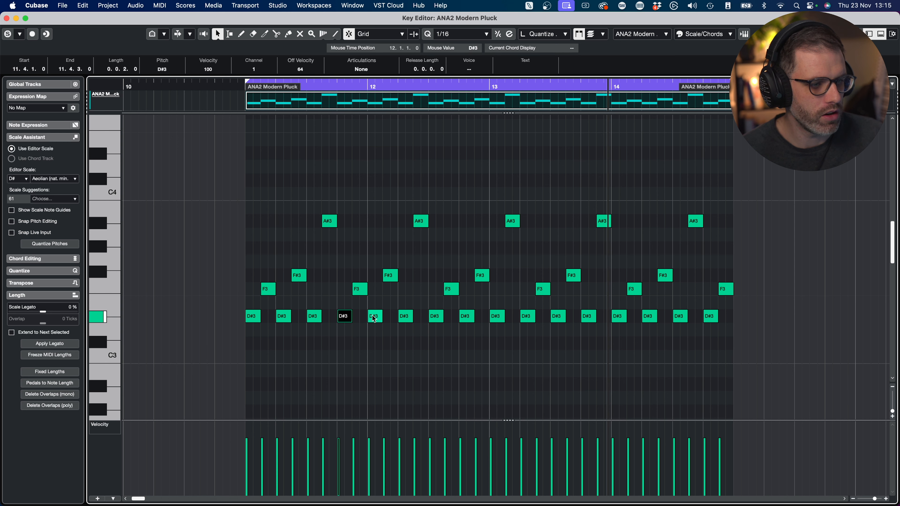
click(375, 317)
drag(249, 272, 292, 296)
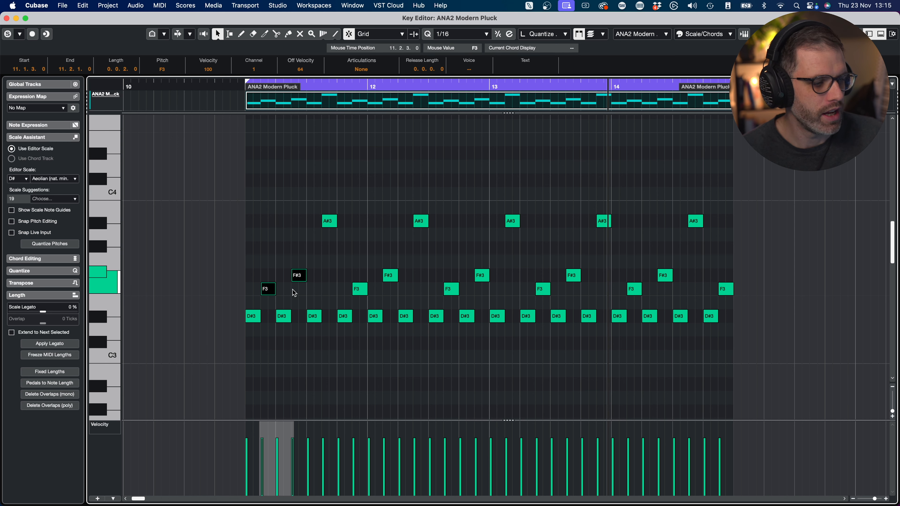
click(268, 289)
click(298, 275)
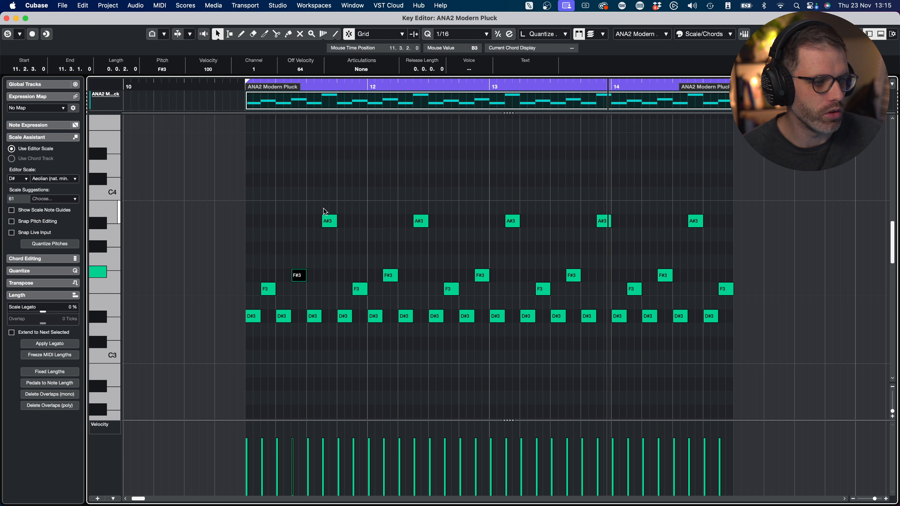
click(329, 221)
click(361, 289)
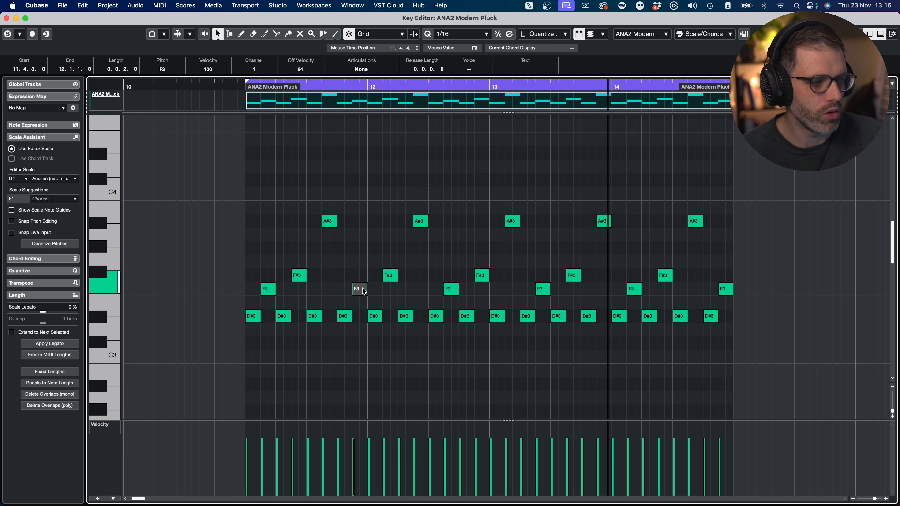
- Try a 1/8 quantize grid for the notes and restore it to 1/16
click(451, 34)
click(452, 23)
click(331, 256)
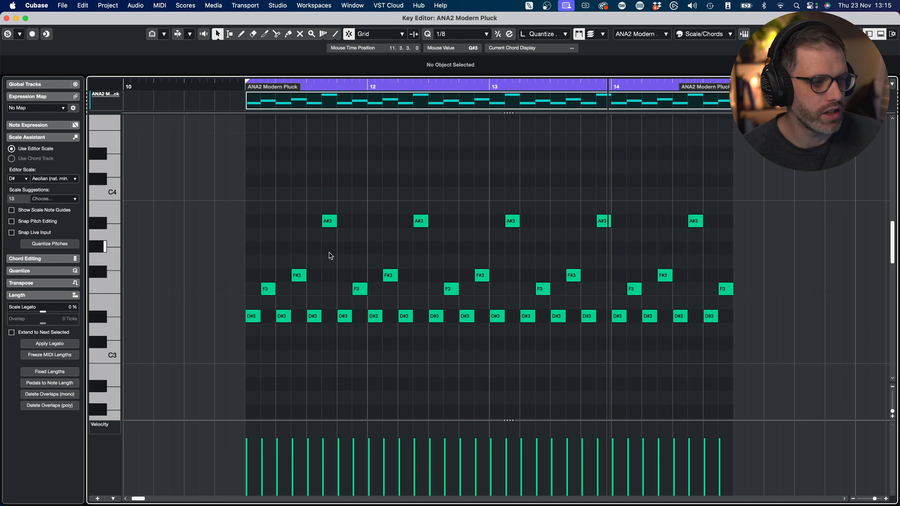
click(442, 33)
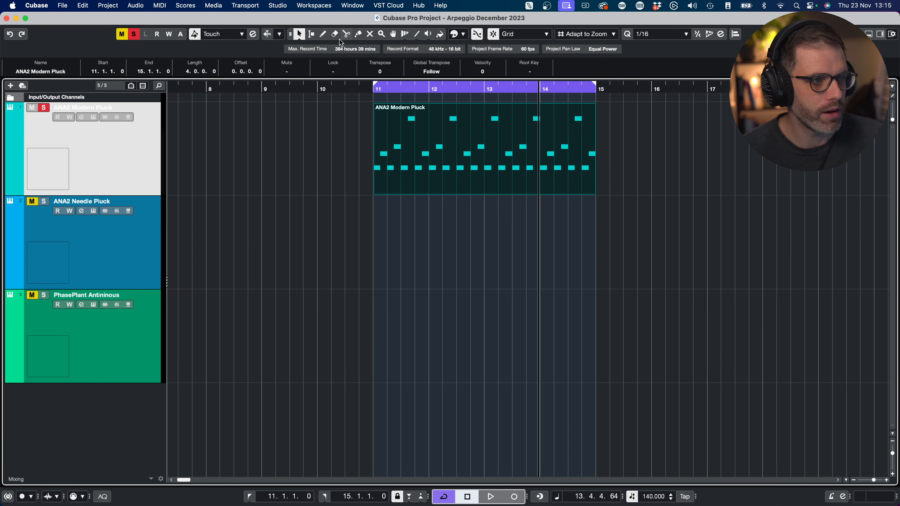
- Shorten the ANA2 Modern Pluck part to 2 bars using Sizing Applies Time Stretch, restore Normal Sizing, and audition it
click(299, 36)
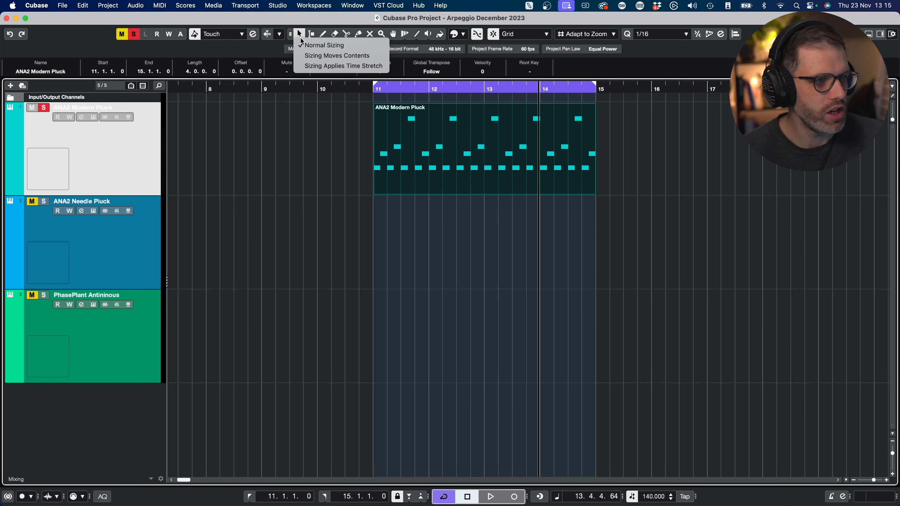
click(316, 66)
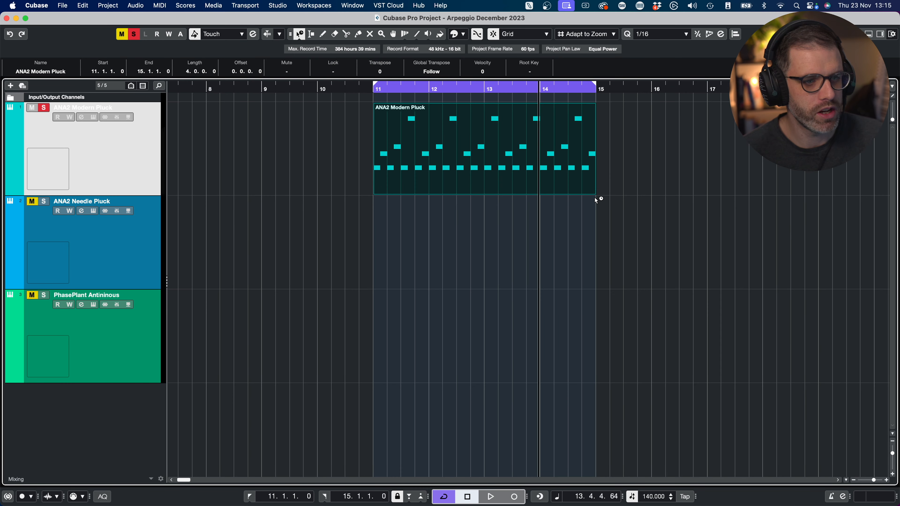
drag(593, 194, 478, 195)
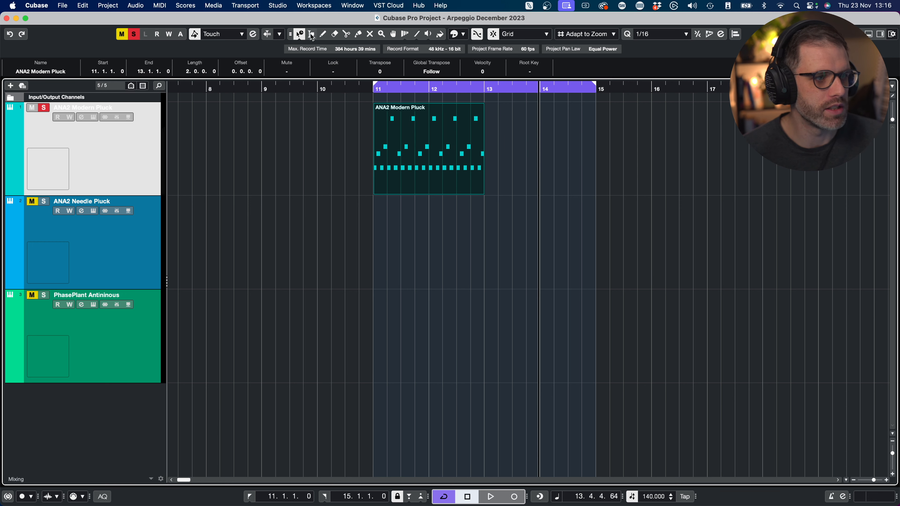
click(301, 34)
click(303, 43)
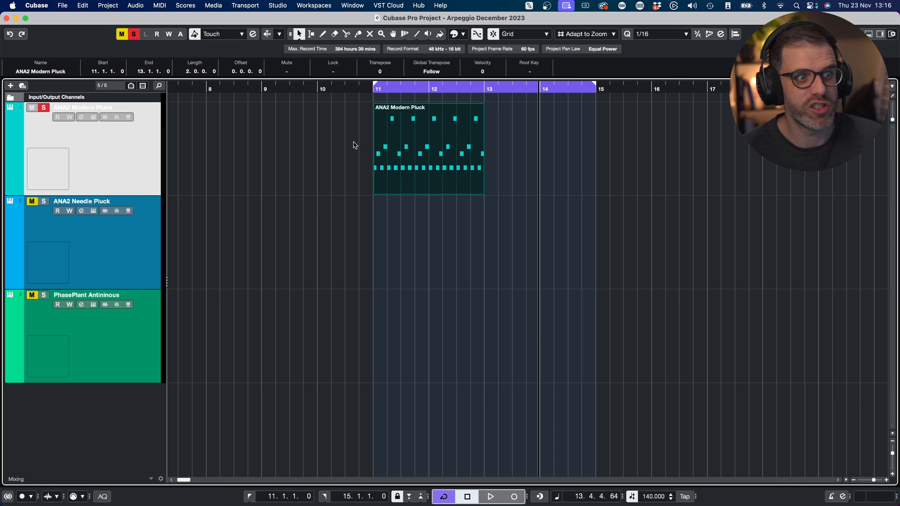
key(space)
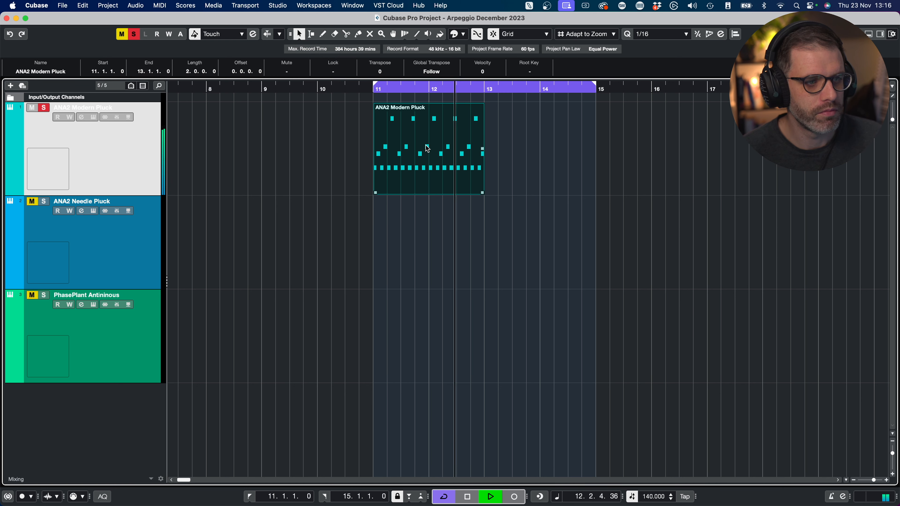
key(space)
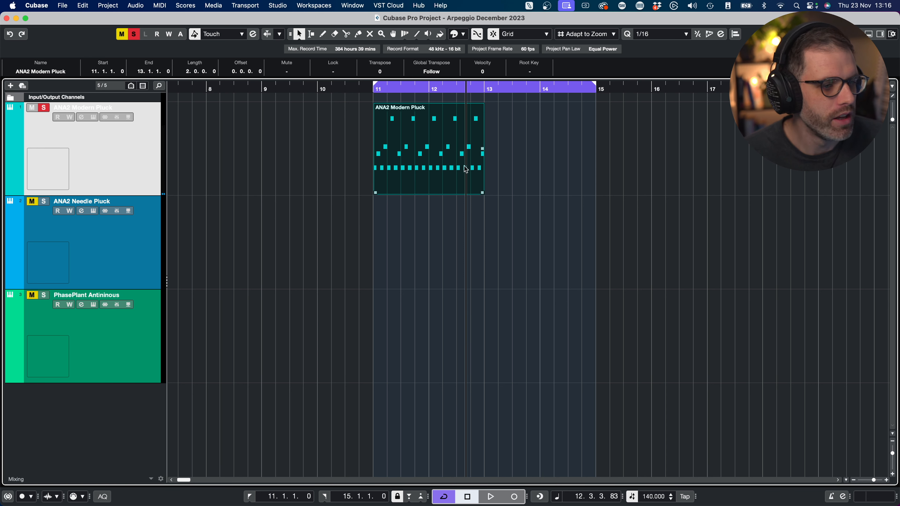
- Extend the ANA2 Modern Pluck part's end to bar 15 and open it in the Key Editor
drag(484, 195, 595, 195)
double_click(527, 158)
key(super+a)
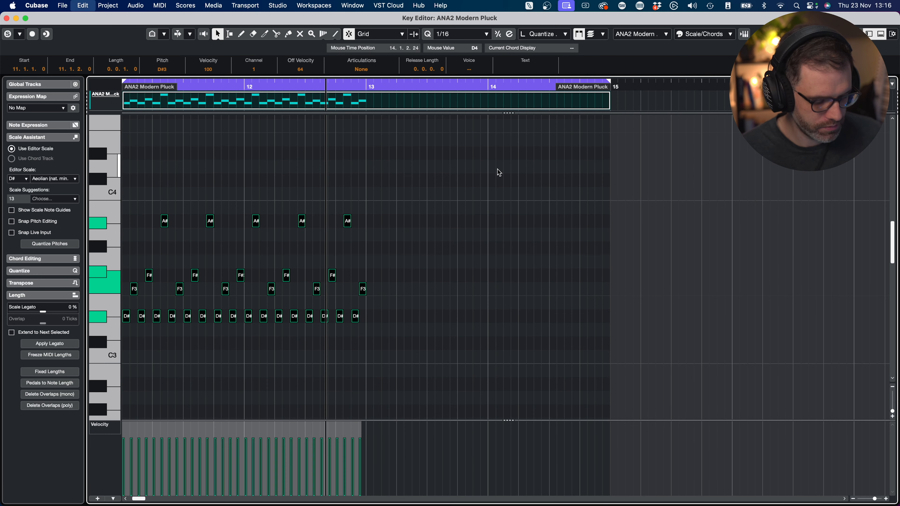
click(501, 187)
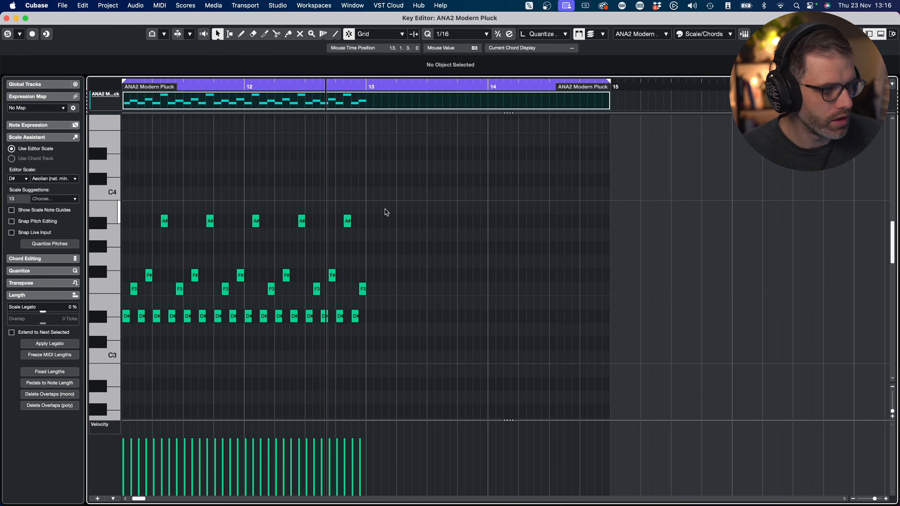
- Delete the last F3 note before bar 13 and duplicate the pattern from its first F3 note onward
drag(391, 282, 361, 304)
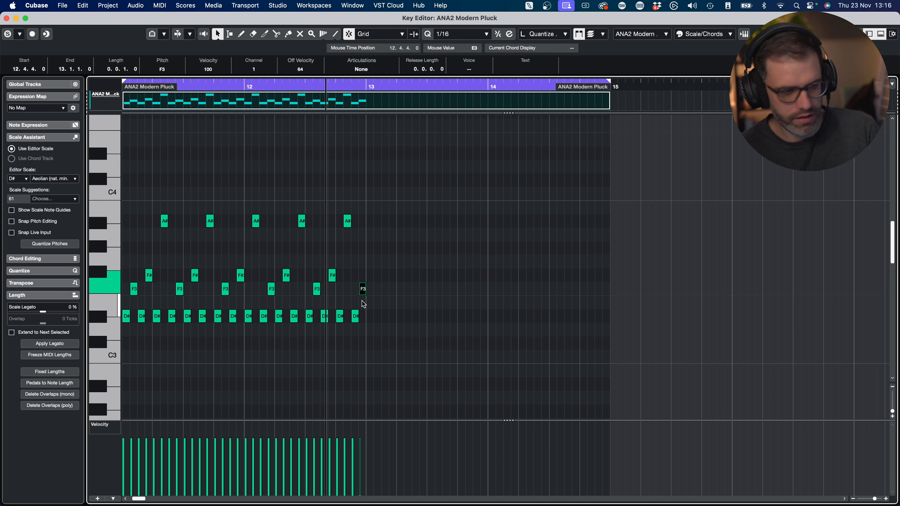
key(Delete)
drag(425, 183, 133, 331)
key(super+d)
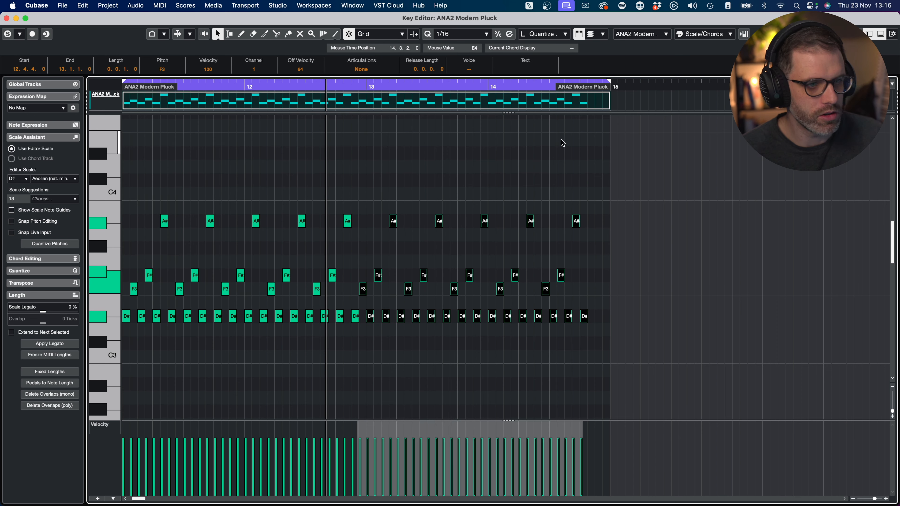
- Extend both the part's end and the cycle range to bar 19
key(g)
key(g)
key(g)
key(g)
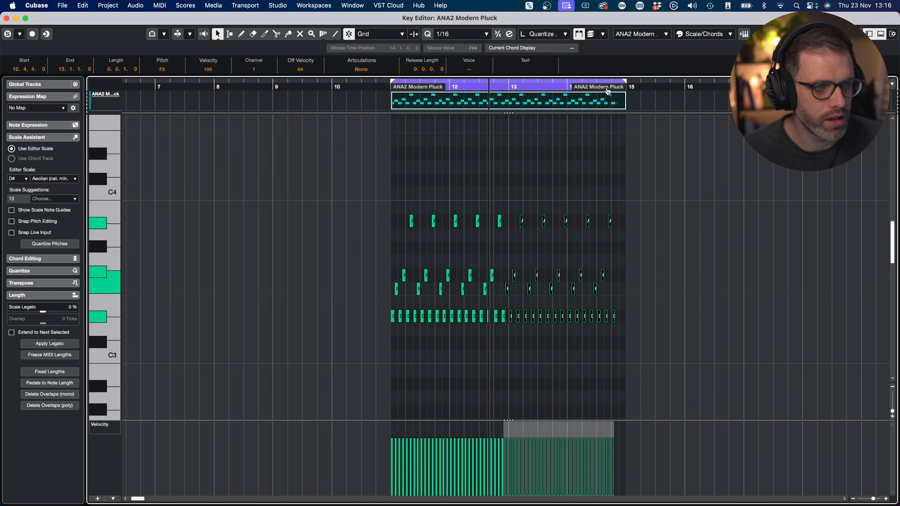
drag(607, 88, 862, 88)
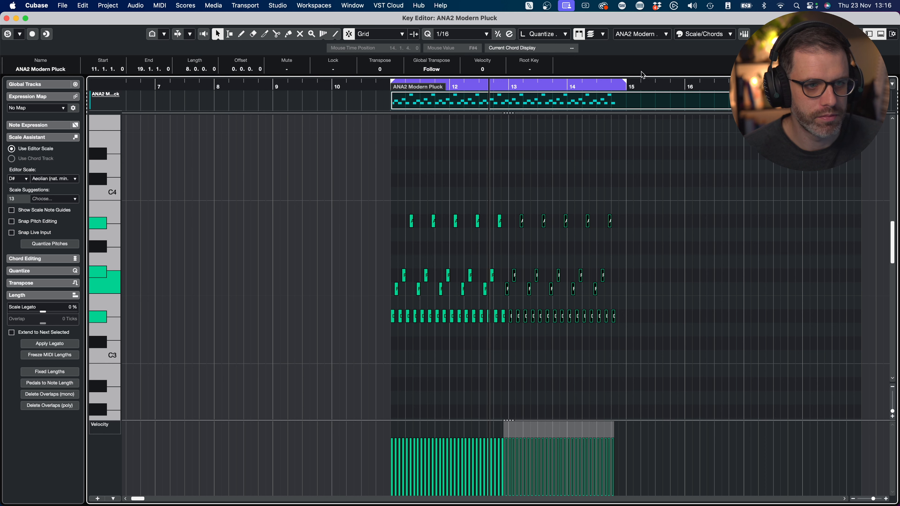
drag(626, 81, 861, 93)
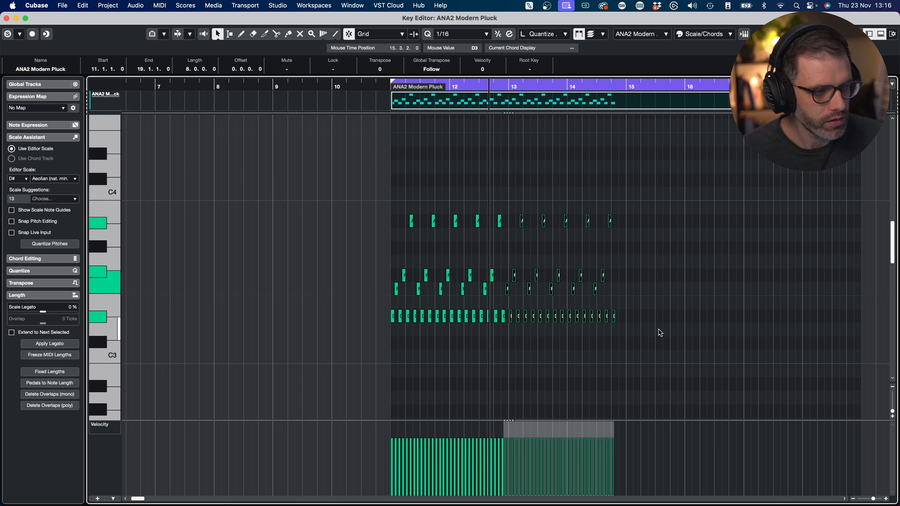
- Duplicate the selected notes repeatedly to fill the part, and delete the notes that extend past bar 19
key(alt+d)
key(alt+d)
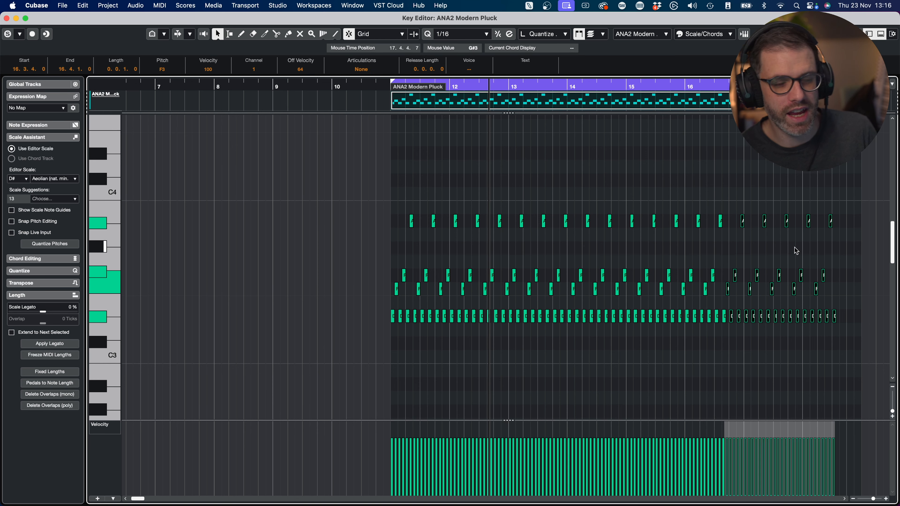
scroll(745, 241, down, 1)
scroll(741, 241, right, 10)
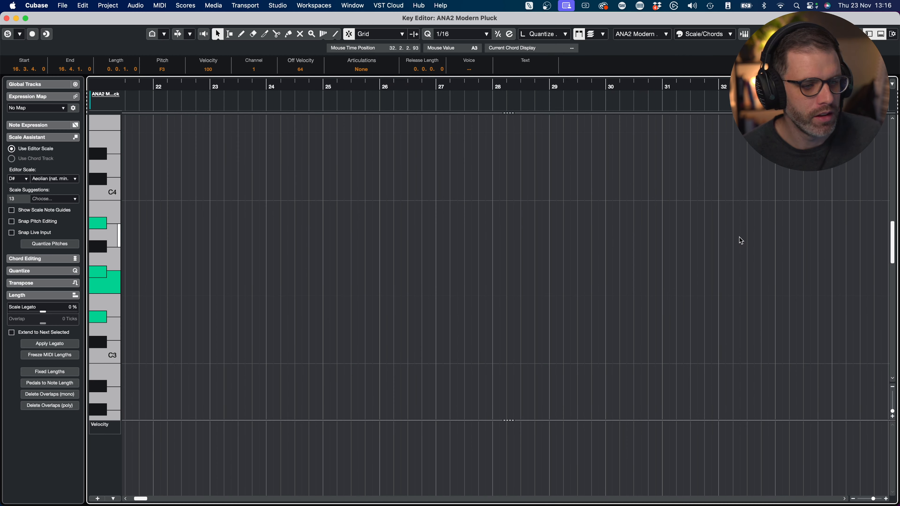
scroll(511, 224, left, 10)
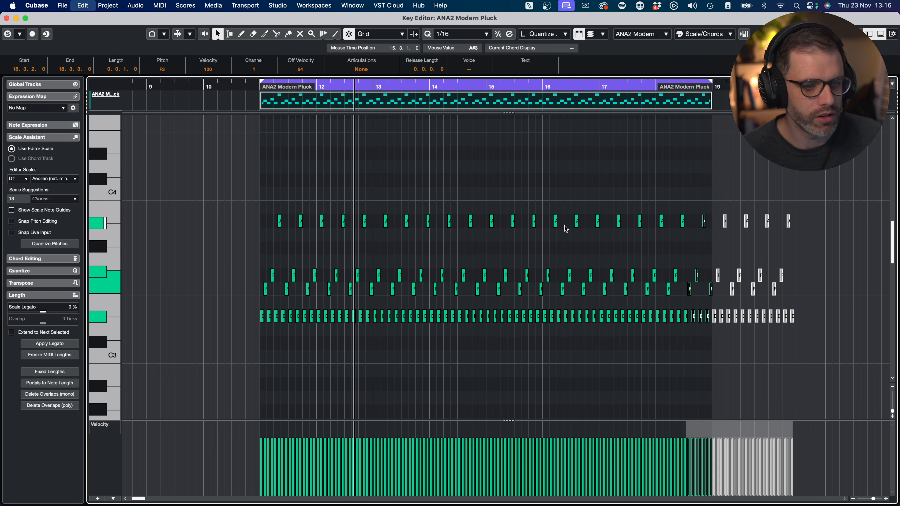
drag(824, 176, 716, 325)
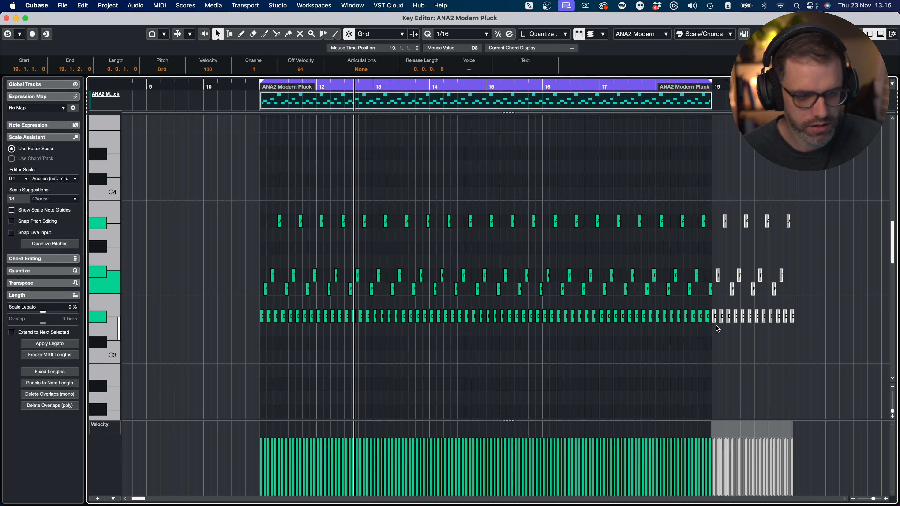
key(Delete)
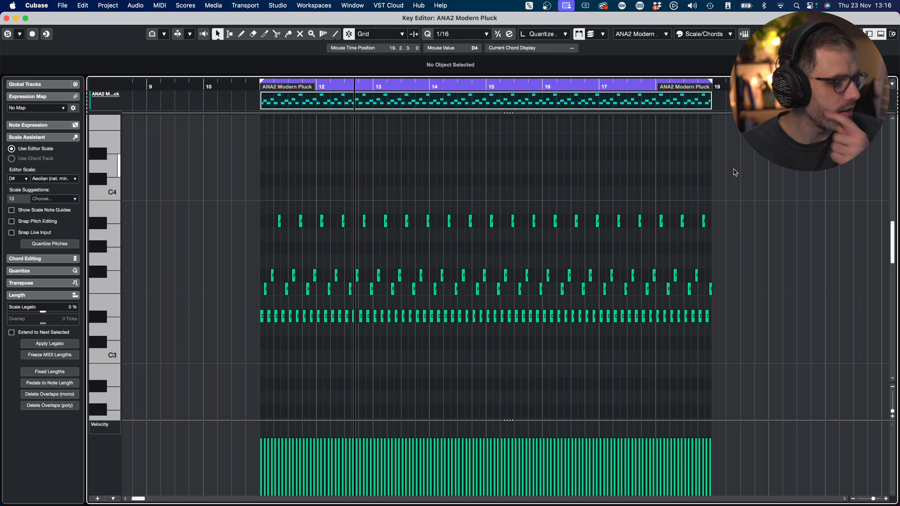
- Play back the eight-bar arpeggio and save the project
key(space)
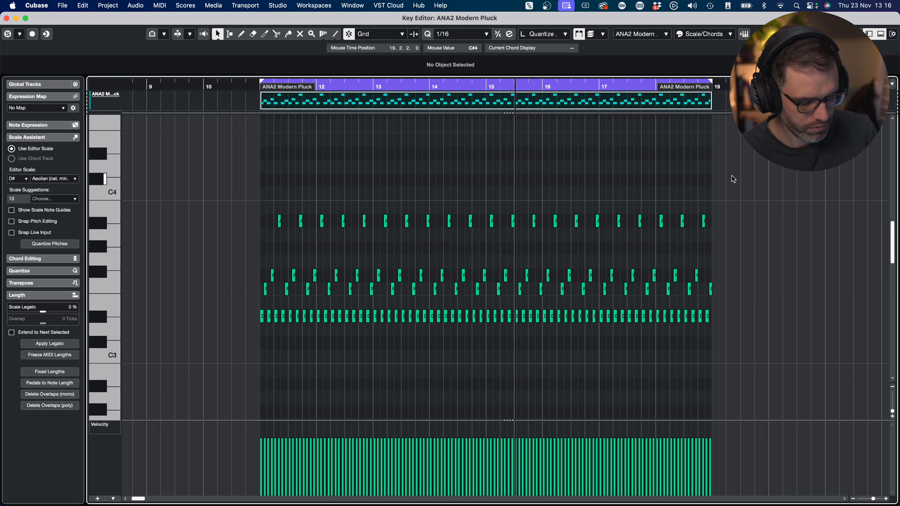
key(space)
key(super+s)
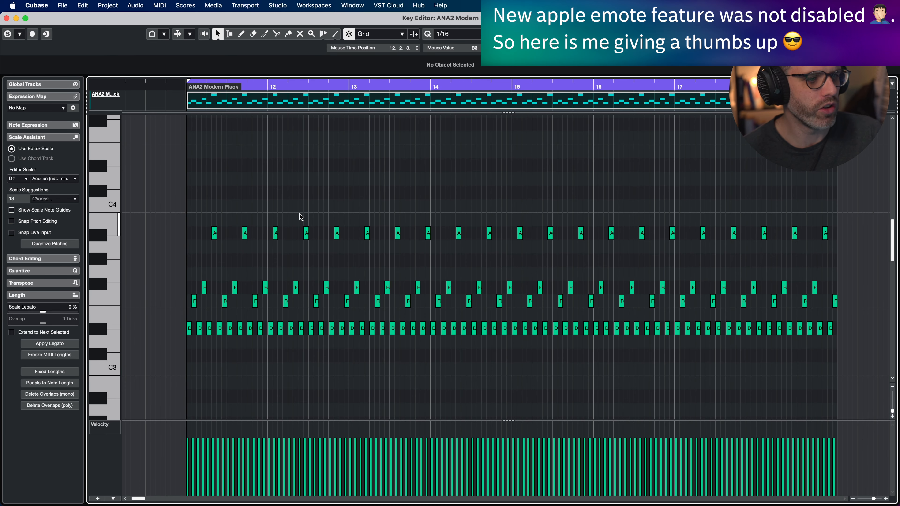
drag(194, 212, 346, 250)
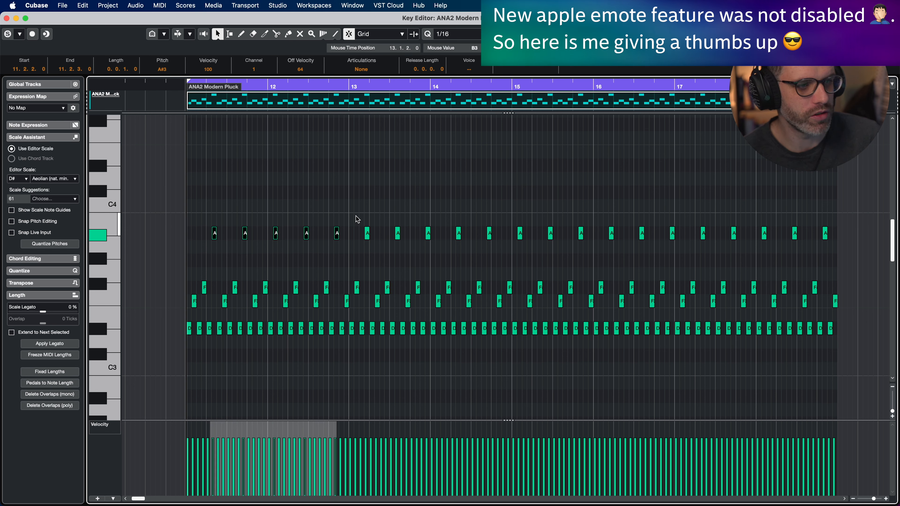
drag(357, 218, 483, 254)
drag(501, 217, 683, 257)
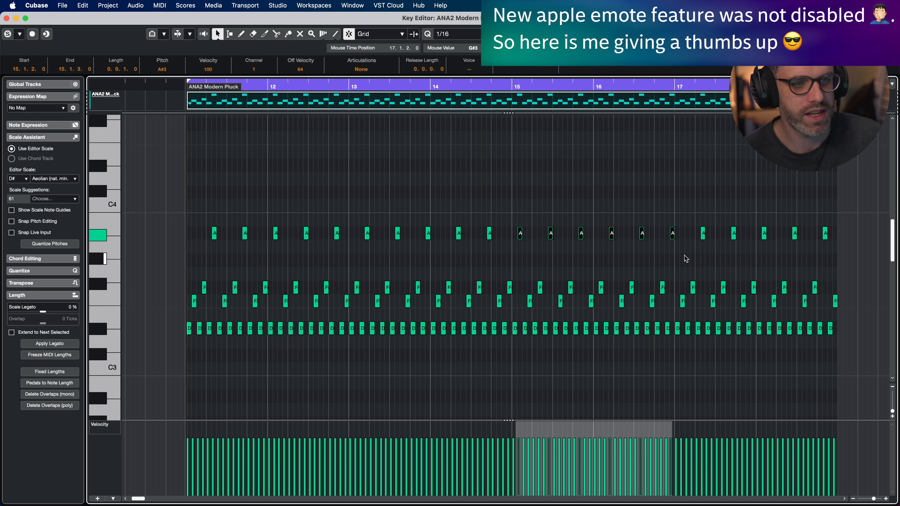
click(690, 221)
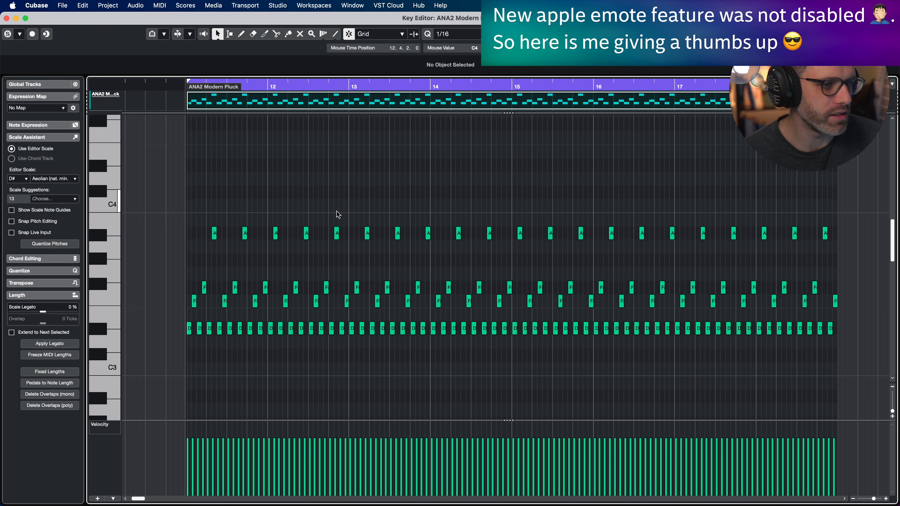
- Lower all D#3 notes from bar 13 onward to C#3
scroll(364, 316, down, 4)
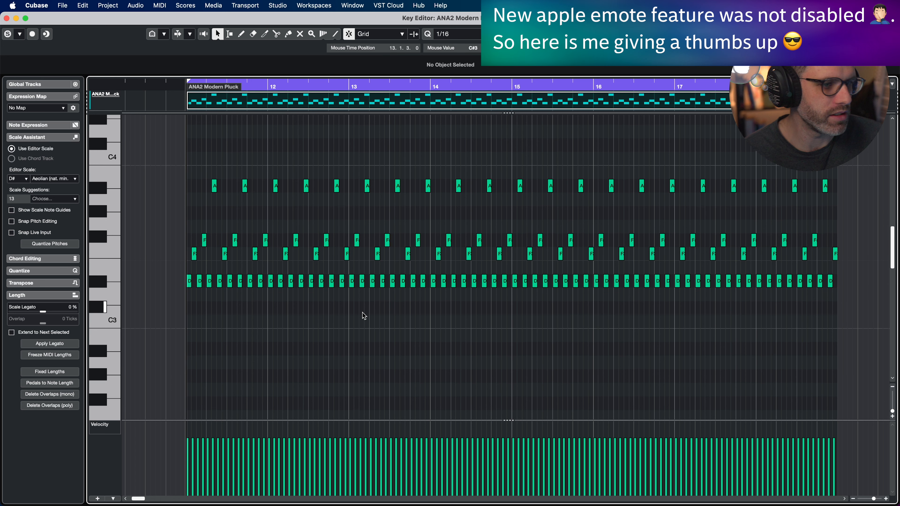
drag(352, 276, 861, 331)
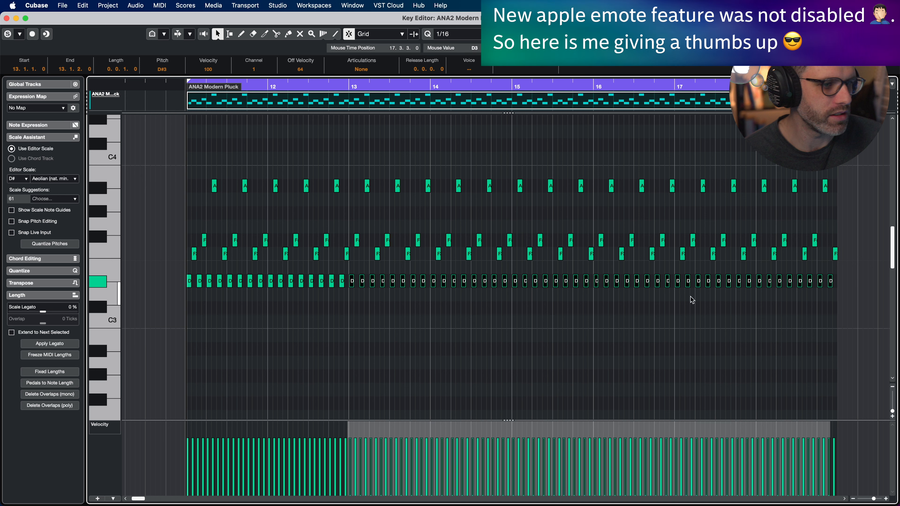
key(Down)
key(Down)
- Lower the bass notes in bars 15 and 16 to B2 and those in bars 17 and 18 to G#2
drag(843, 296, 432, 315)
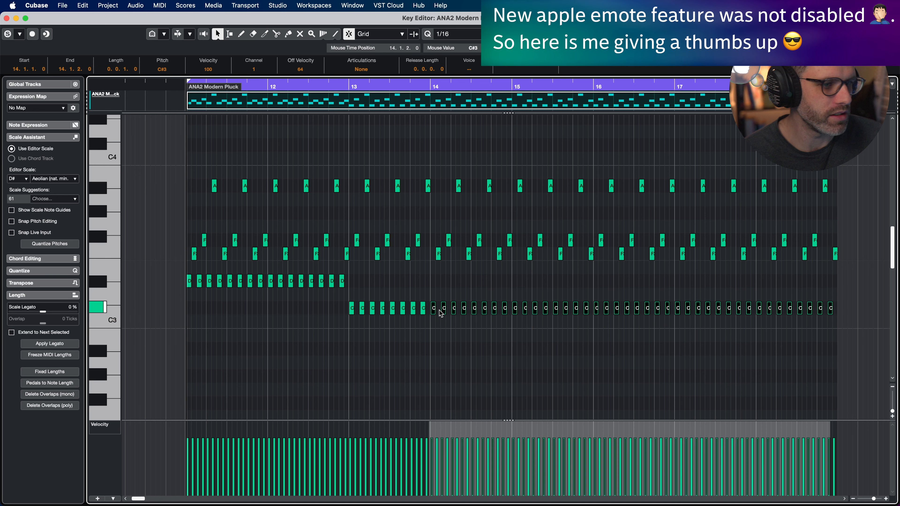
drag(514, 301, 678, 350)
key(Down)
key(Down)
key(Down)
key(Down)
key(Down)
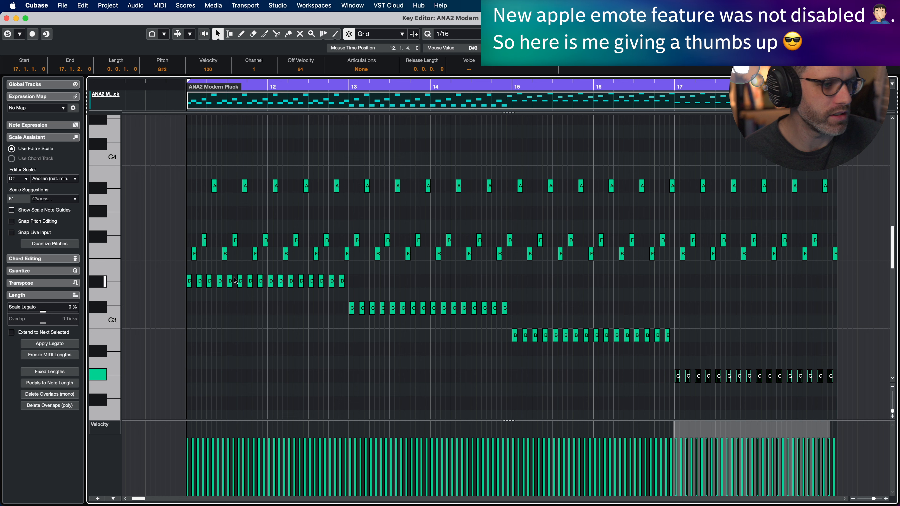
- Try raising the last C#3 note before bar 15 to D3
click(329, 283)
drag(328, 283, 342, 289)
drag(339, 298, 514, 315)
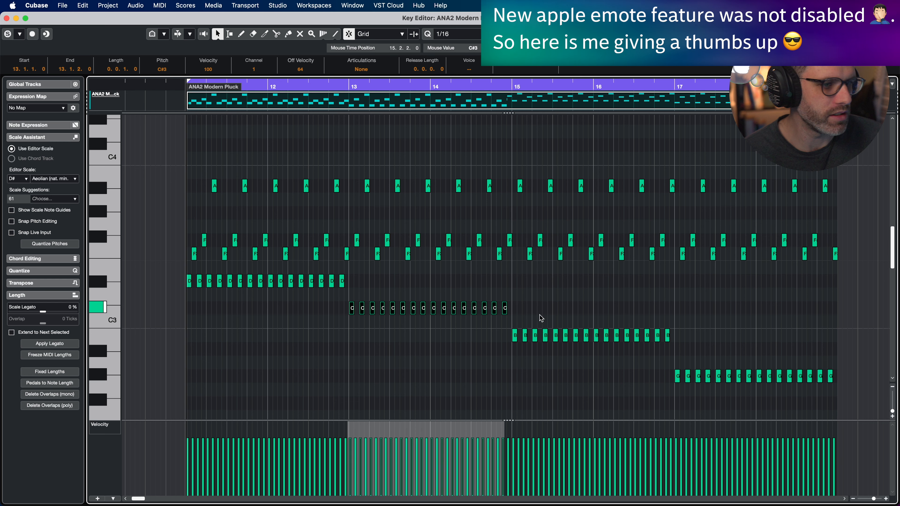
click(512, 306)
click(505, 311)
key(Up)
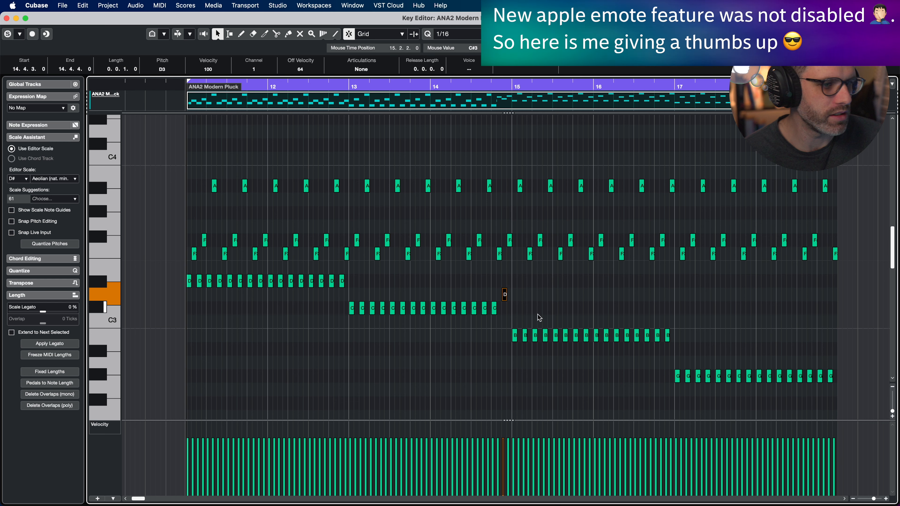
key(Down)
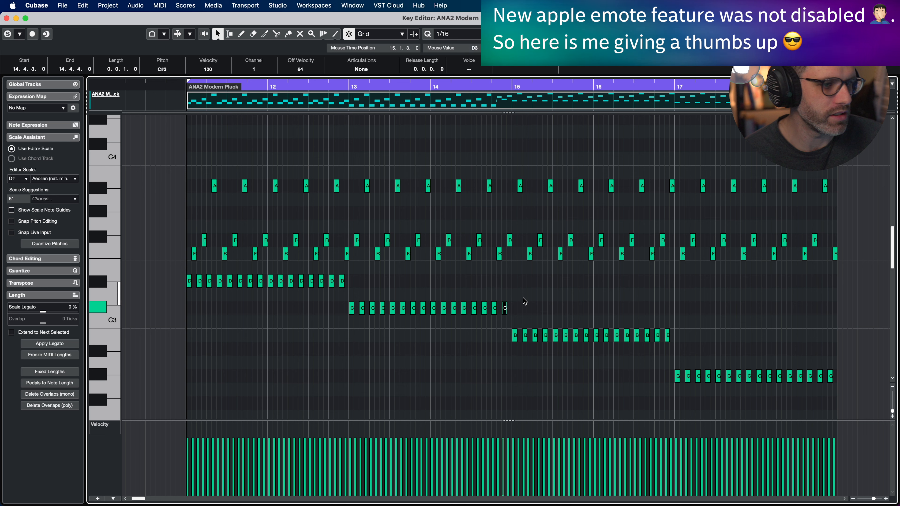
- Try raising the first three G#2 notes at bar 17 to A#2
drag(524, 302, 812, 383)
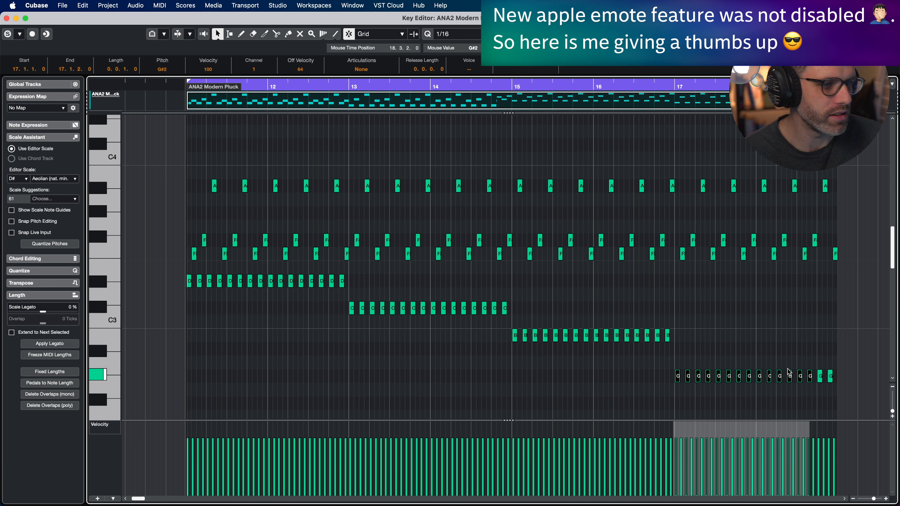
drag(701, 351, 668, 388)
key(Up)
key(Up)
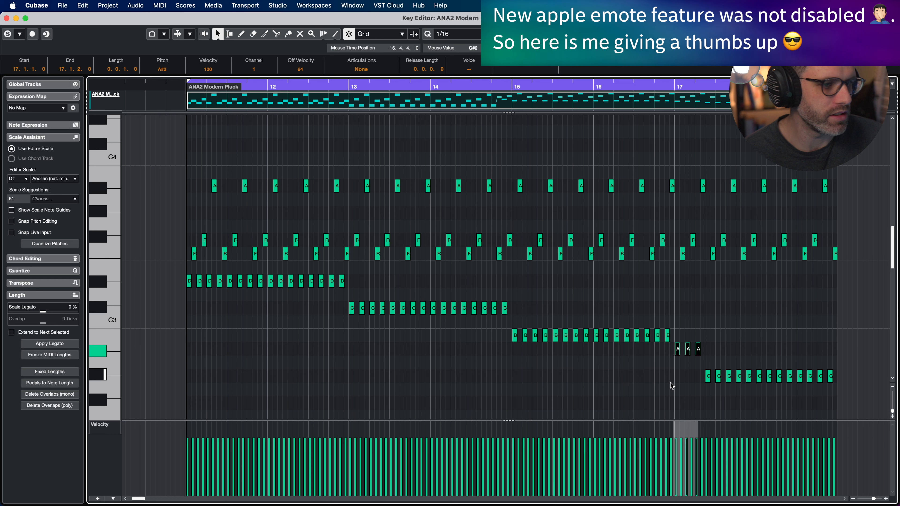
key(Down)
key(Down)
click(691, 350)
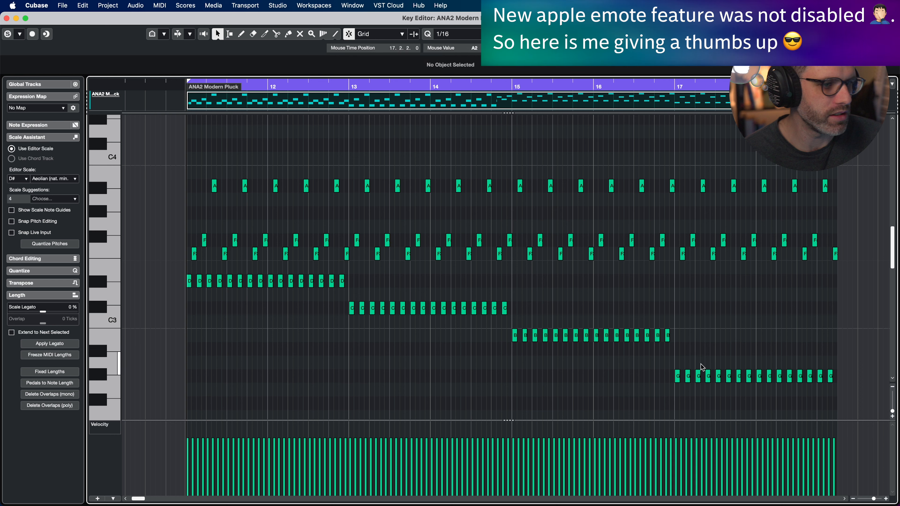
- Play back the arpeggio with the changed bass notes, jumping ahead to bar 17
key(space)
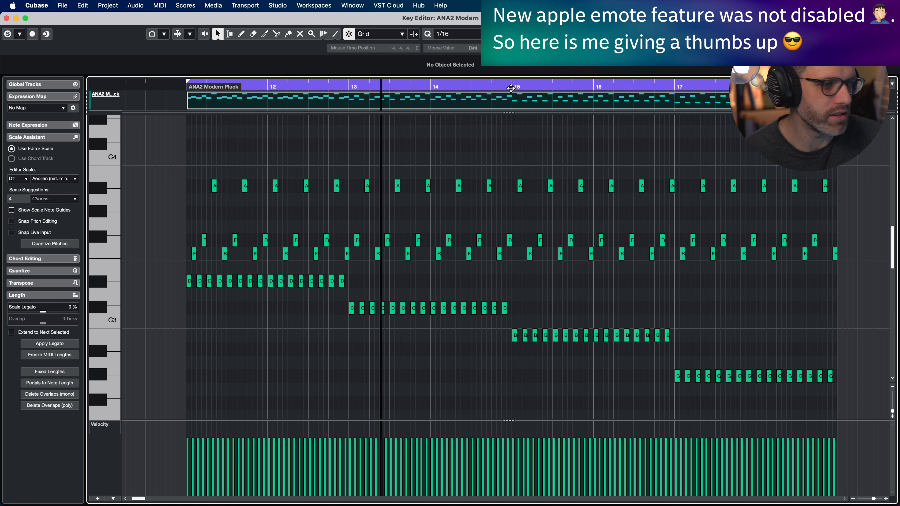
click(672, 87)
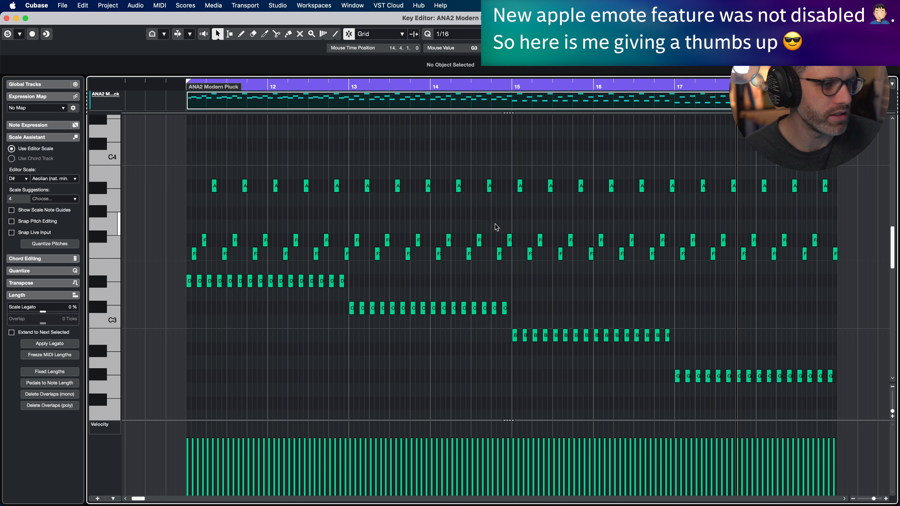
key(space)
- Raise the A#3 notes in bars 13 and 14 to C#4 and play back the arpeggio
scroll(438, 115, up, 5)
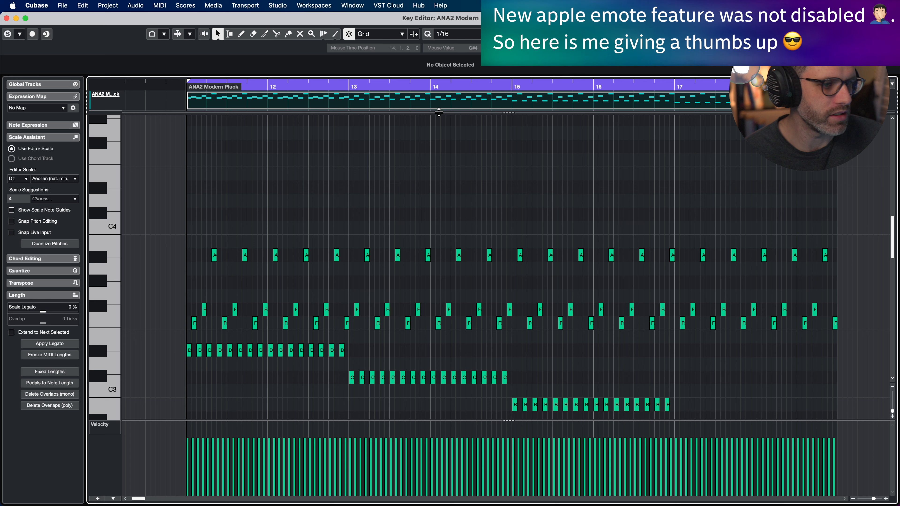
drag(500, 252, 369, 263)
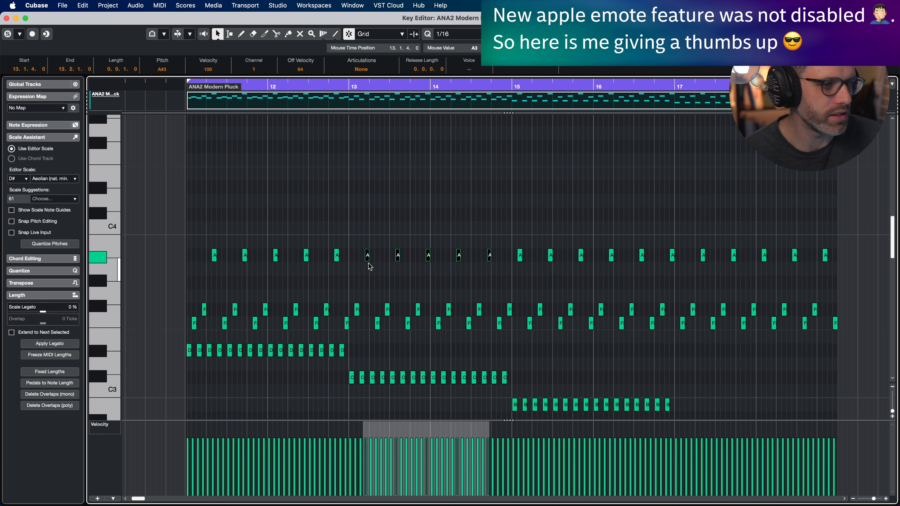
key(Up)
key(Up)
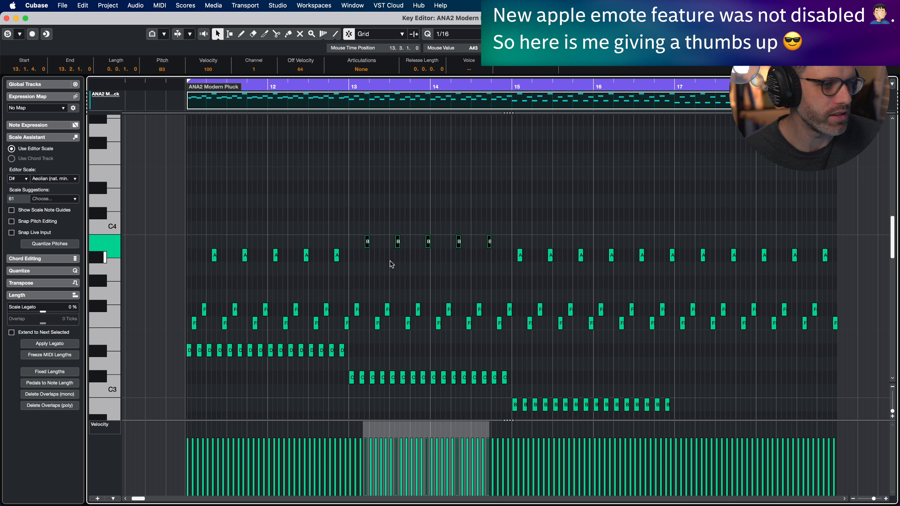
key(Up)
key(Up)
drag(335, 183, 551, 224)
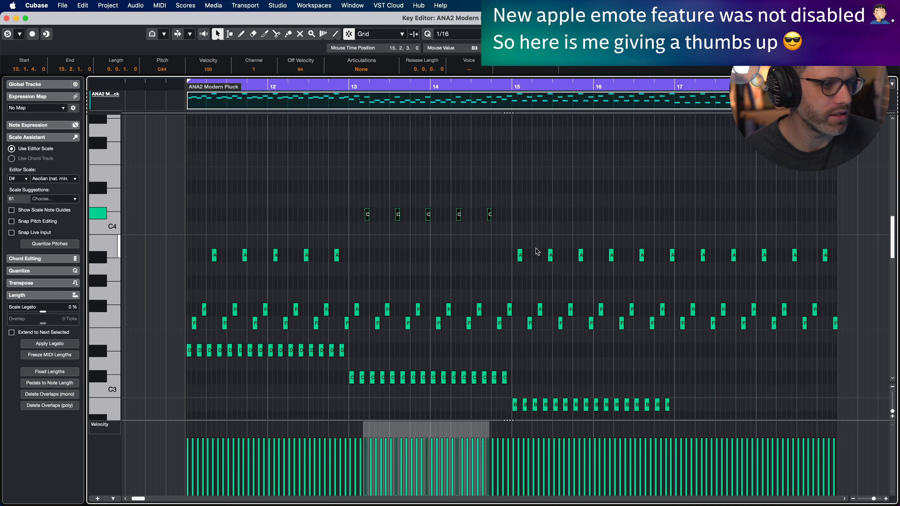
drag(529, 344, 382, 380)
drag(344, 177, 506, 216)
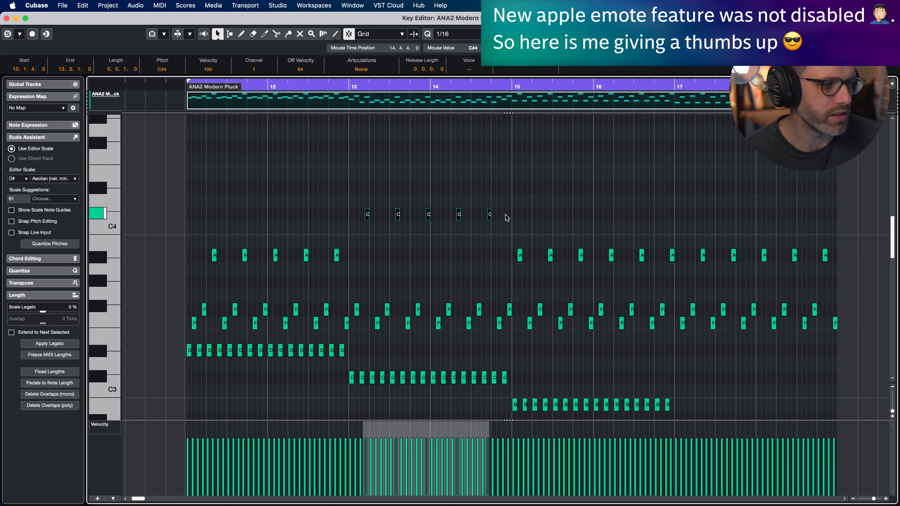
key(space)
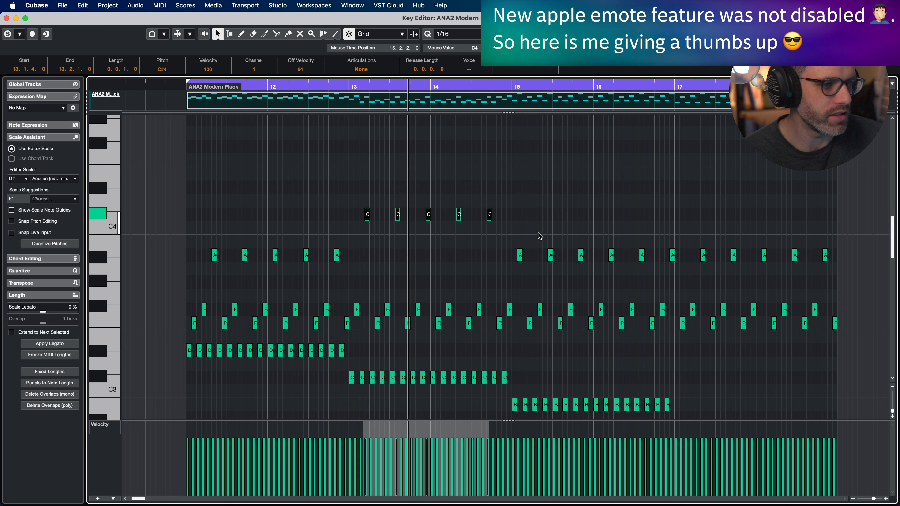
- Raise the six A#3 notes in bars 15 and 16 to D#4
drag(503, 251, 690, 268)
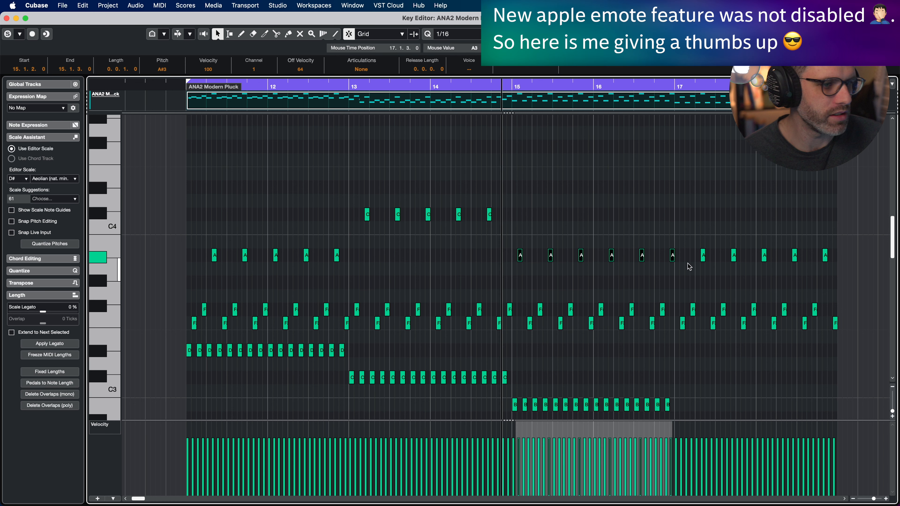
key(Up)
key(Up)
key(Up)
key(Up)
key(Up)
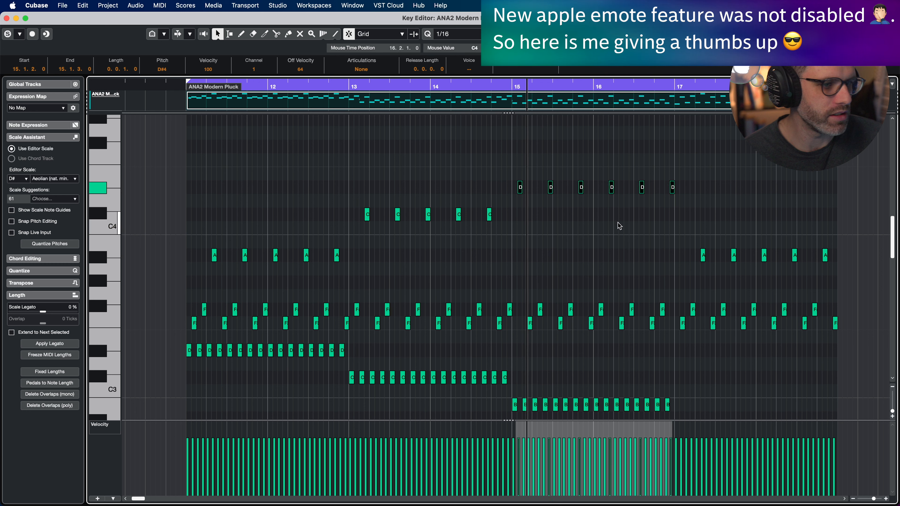
- Try the A#3 notes in bars 17 and 18 lowered to G#3 and play back the arpeggio
drag(662, 247, 833, 266)
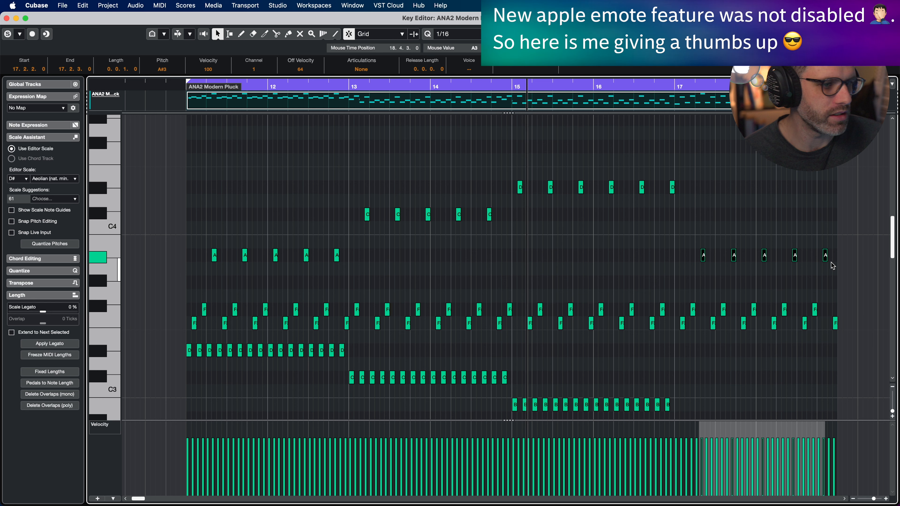
drag(867, 231, 696, 261)
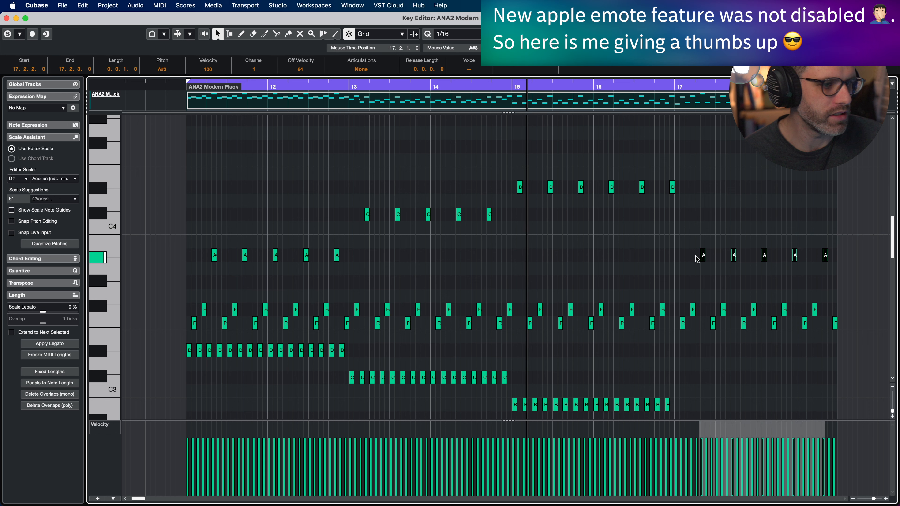
key(Down)
key(Down)
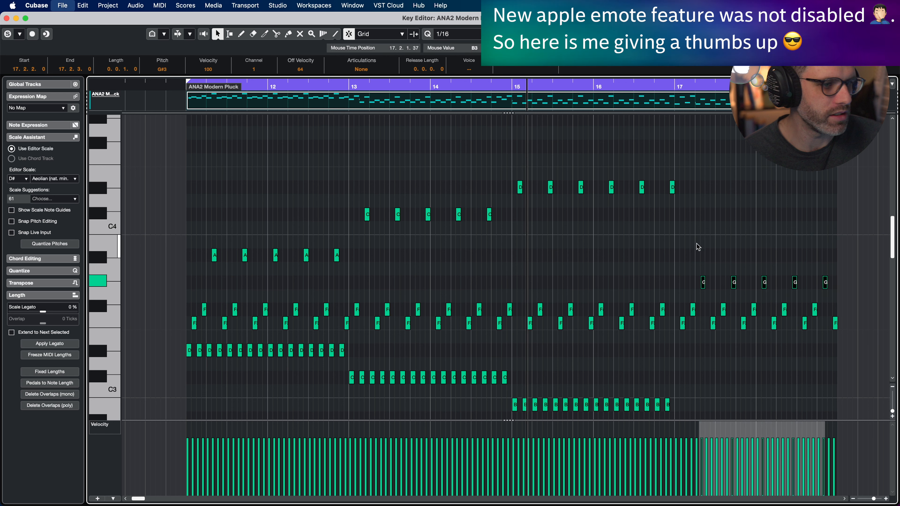
key(space)
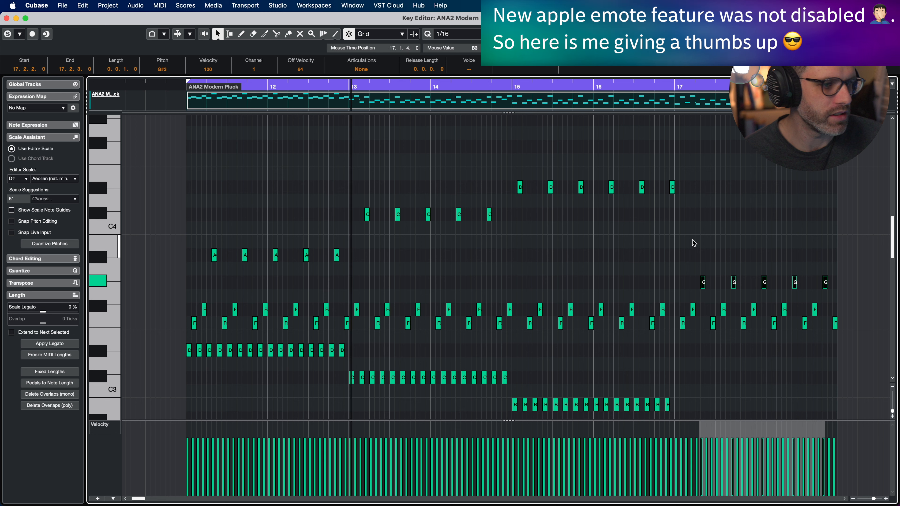
- Try the G#3 notes in bars 17 and 18 an octave higher at G#4 and play back from bar 14
drag(847, 258, 695, 285)
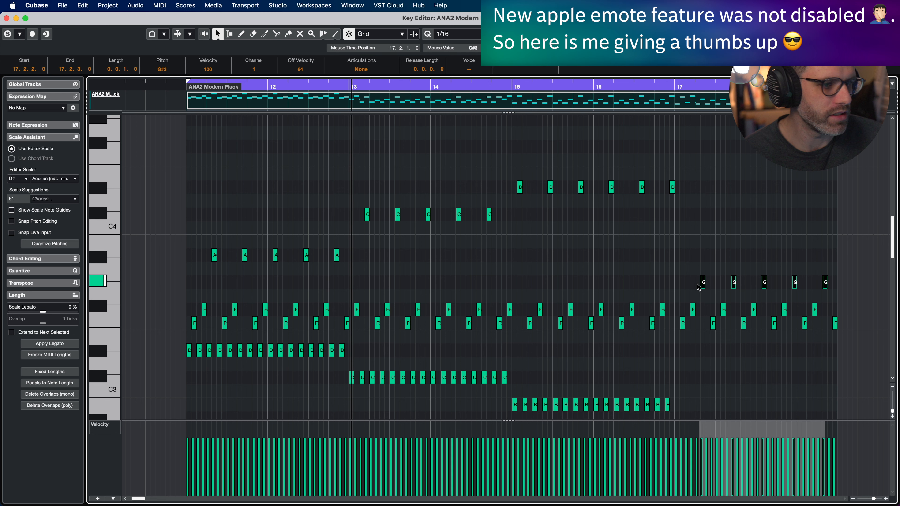
drag(519, 280, 641, 339)
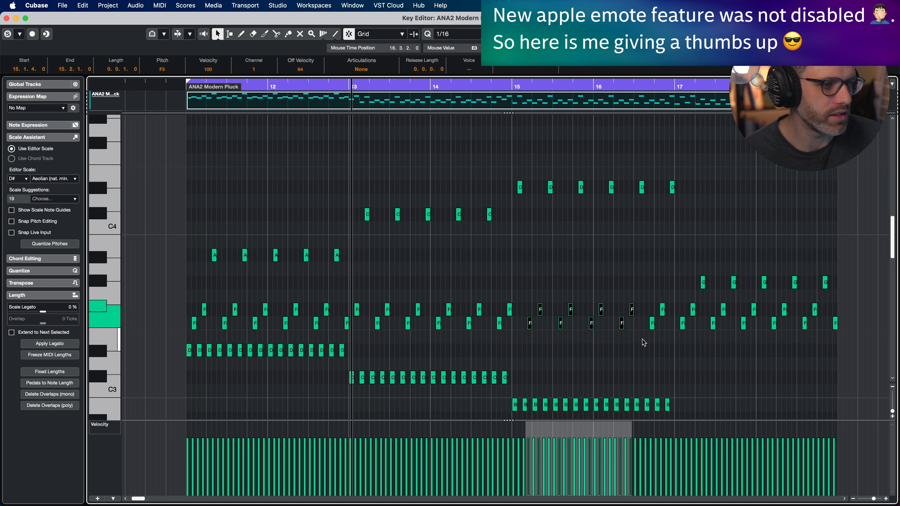
drag(650, 264, 858, 290)
key(Up)
key(Up)
key(Up)
key(Up)
key(Up)
key(Up)
key(Up)
key(Up)
key(Up)
key(Up)
key(Up)
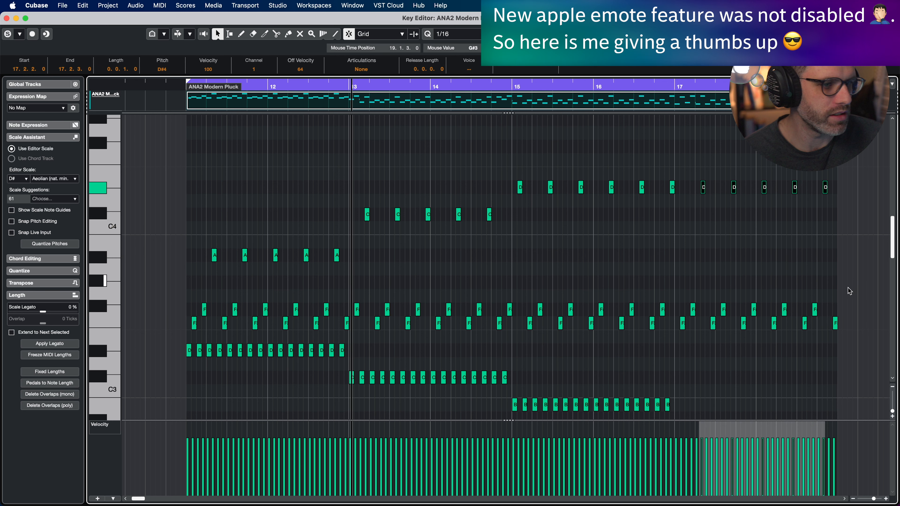
key(Up)
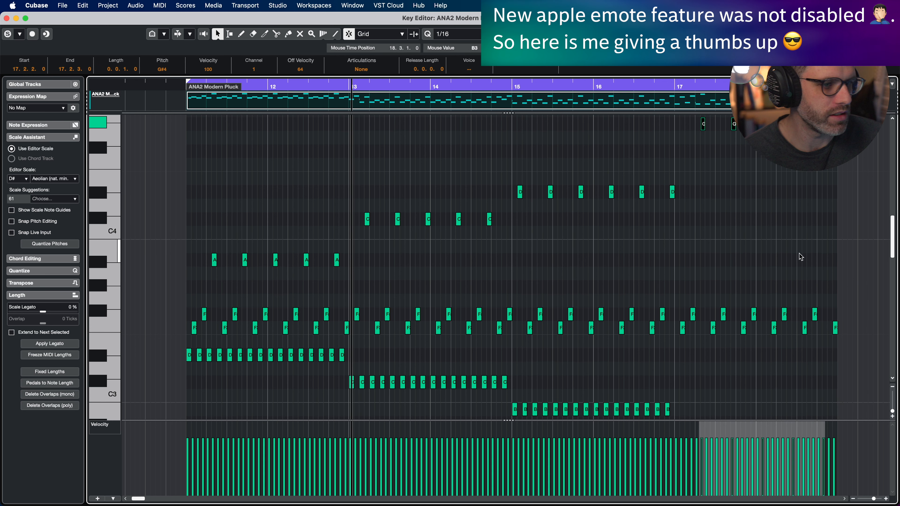
click(472, 86)
key(space)
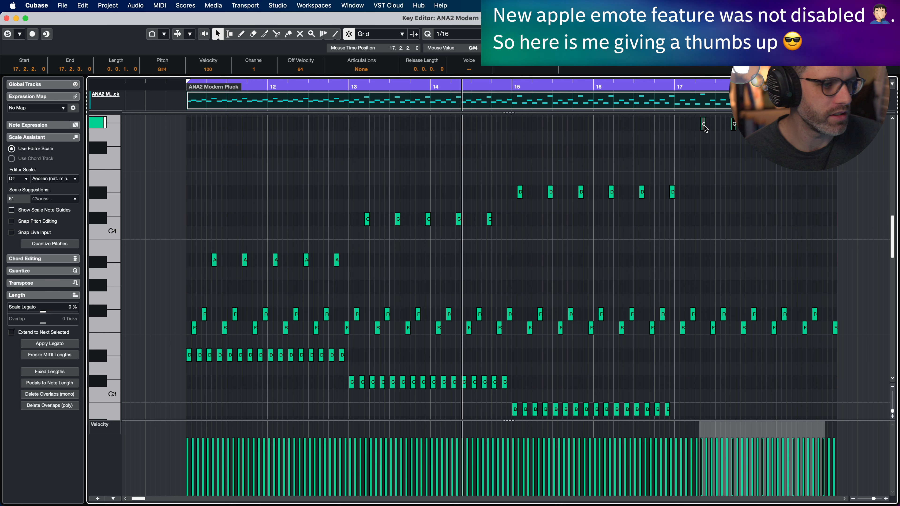
- Change the top notes in bars 17 and 18 to B3 and deselect them
key(shift+Down)
key(Up)
key(Up)
key(Up)
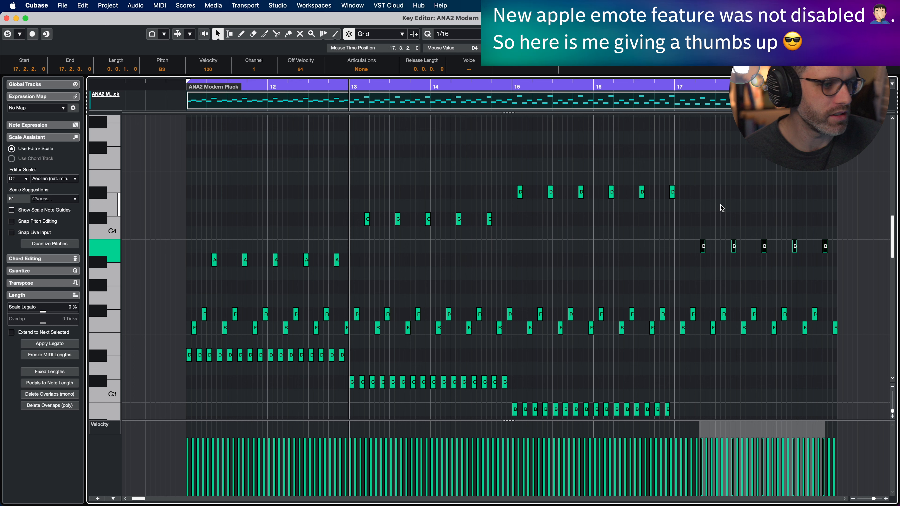
click(711, 160)
scroll(712, 149, up, 1)
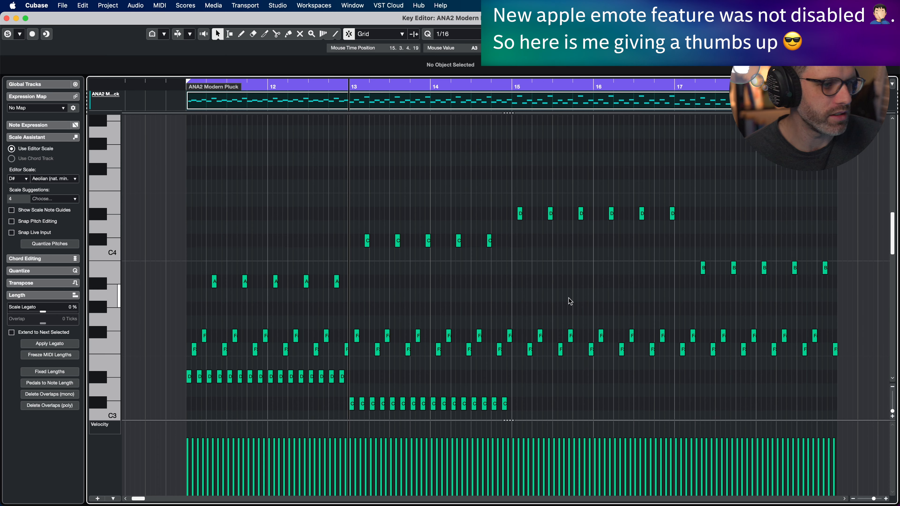
scroll(528, 238, down, 5)
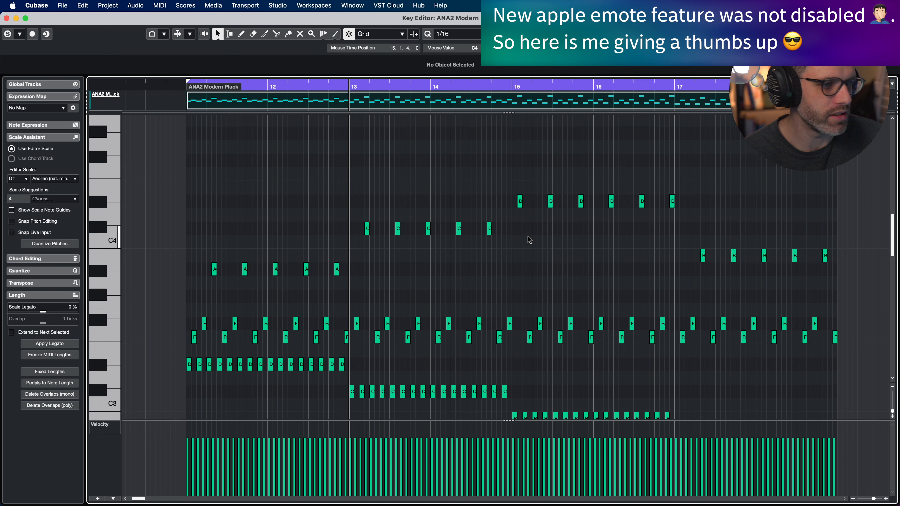
- Clear the solo and copy the eight-bar ANA2 Modern Pluck part onto the ANA2 Needle Pluck and PhasePlant Antininous tracks
scroll(528, 241, down, 2)
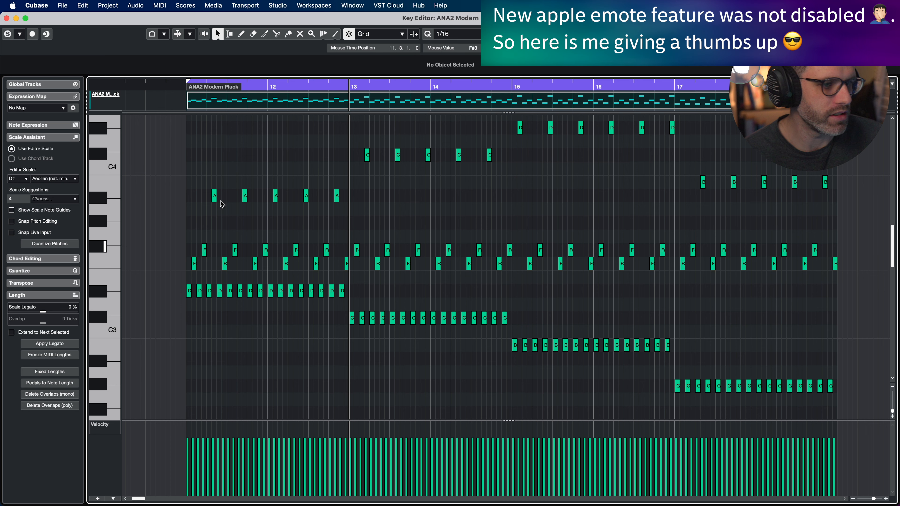
scroll(396, 232, up, 2)
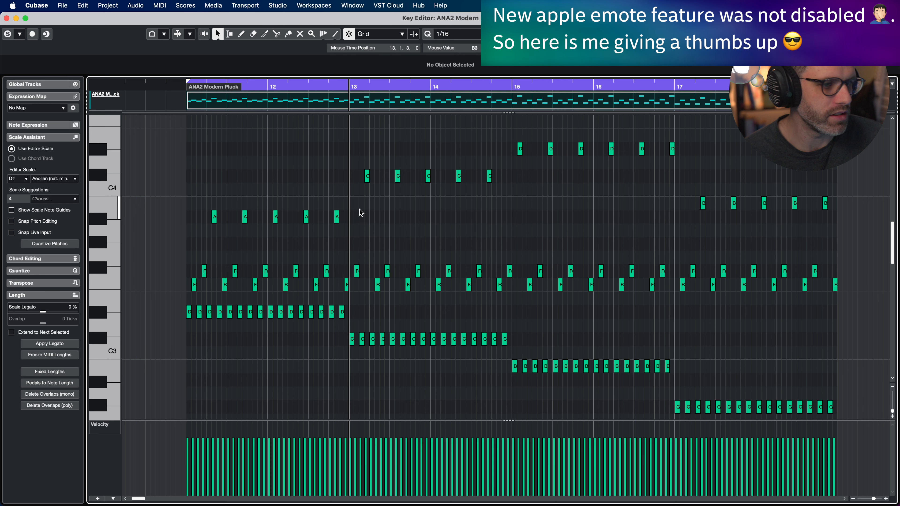
key(Return)
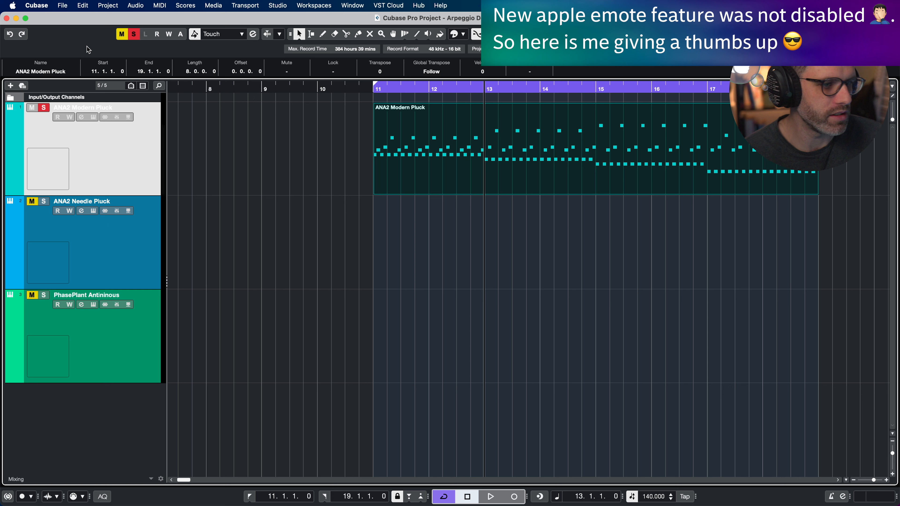
click(132, 36)
drag(422, 185, 421, 298)
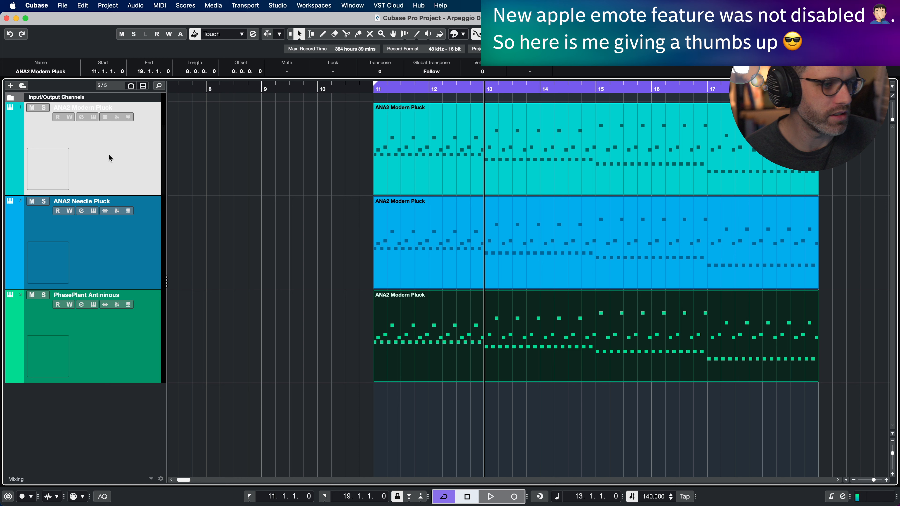
- Select all three synth tracks and audition the arpeggio on ANA2 Needle Pluck alone
shift+click(137, 252)
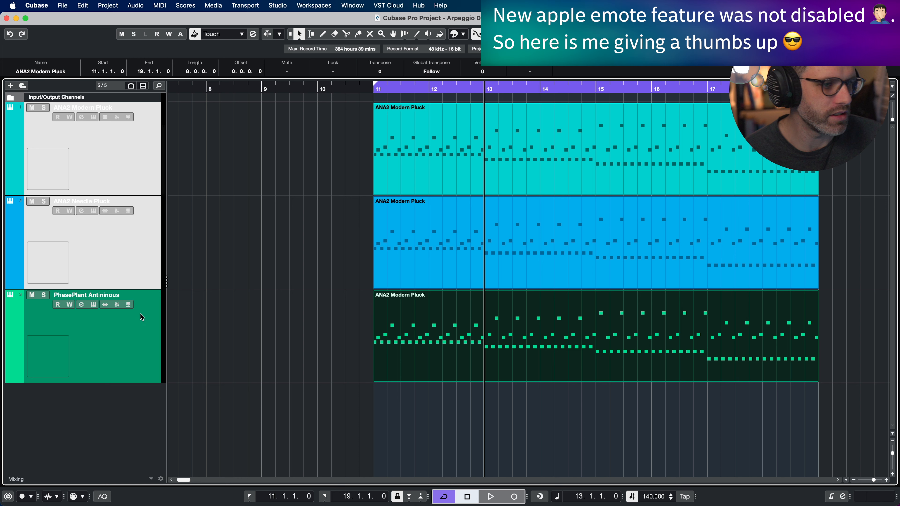
shift+click(141, 311)
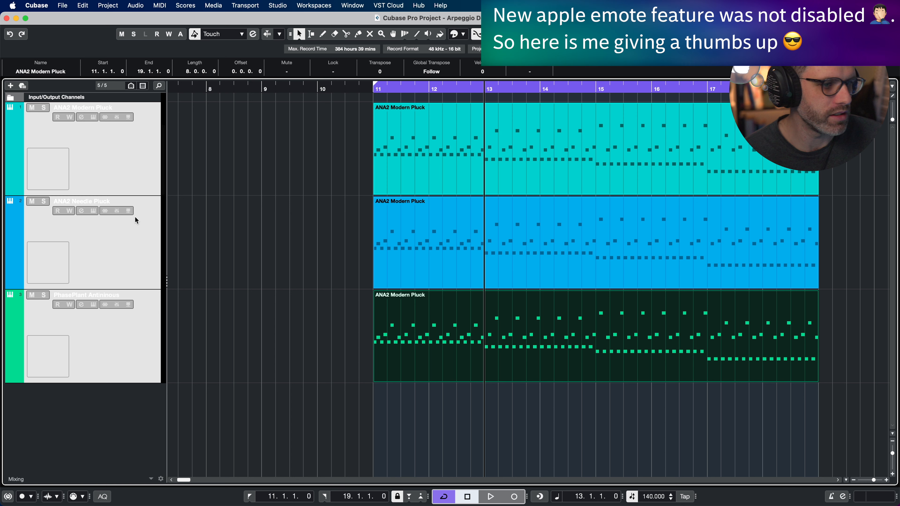
click(43, 202)
key(space)
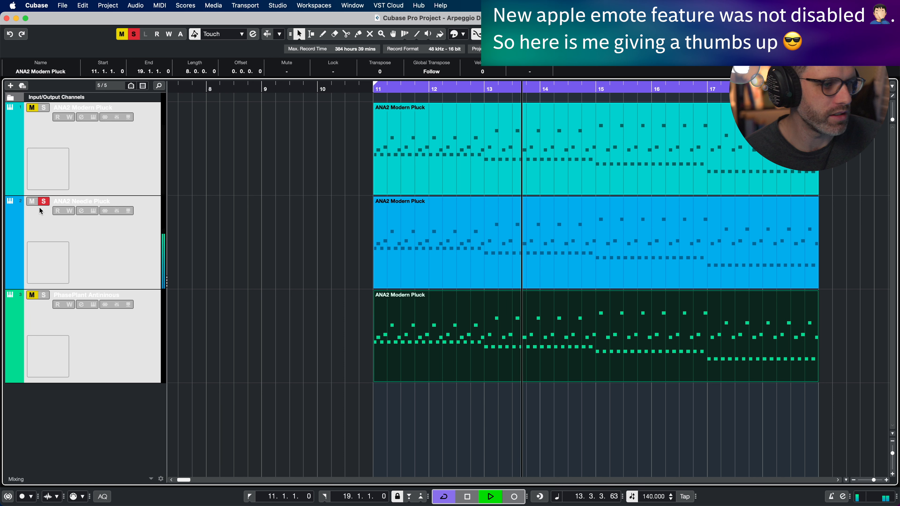
click(44, 201)
key(space)
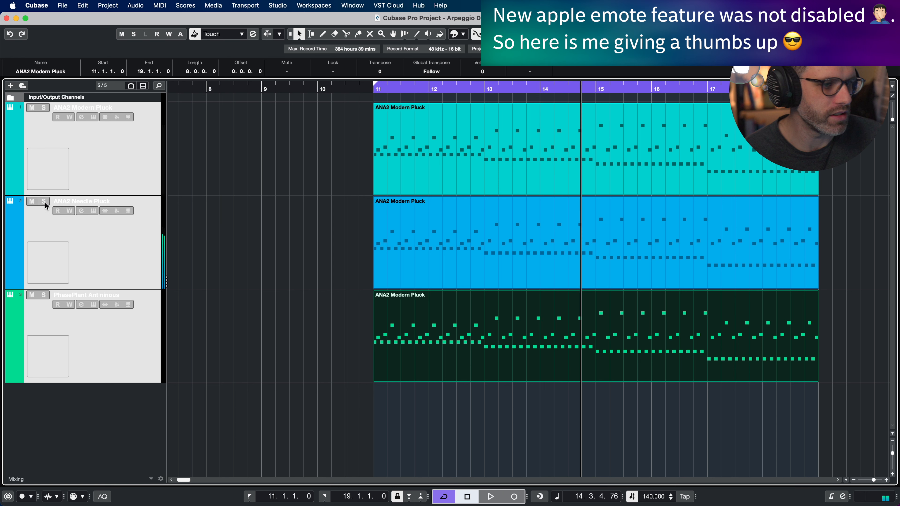
- Audition the arpeggio on PhasePlant Antininous alone
click(35, 297)
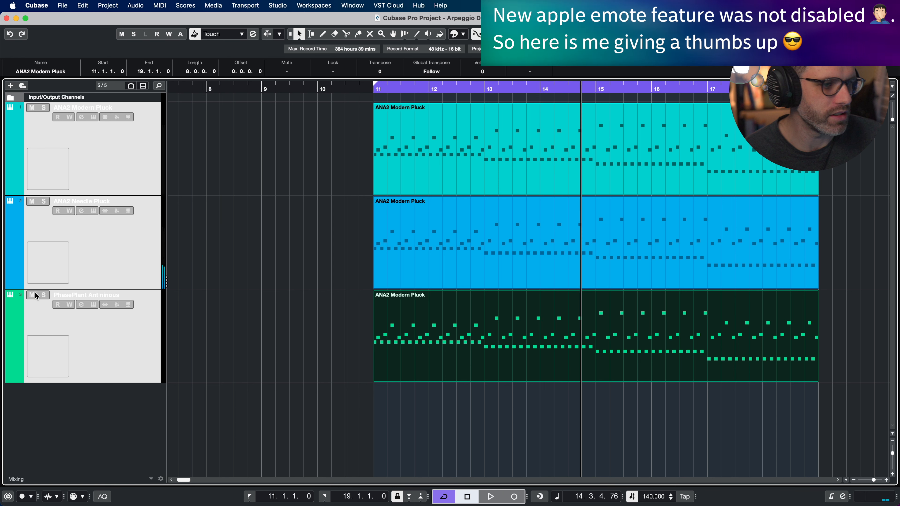
click(43, 295)
key(space)
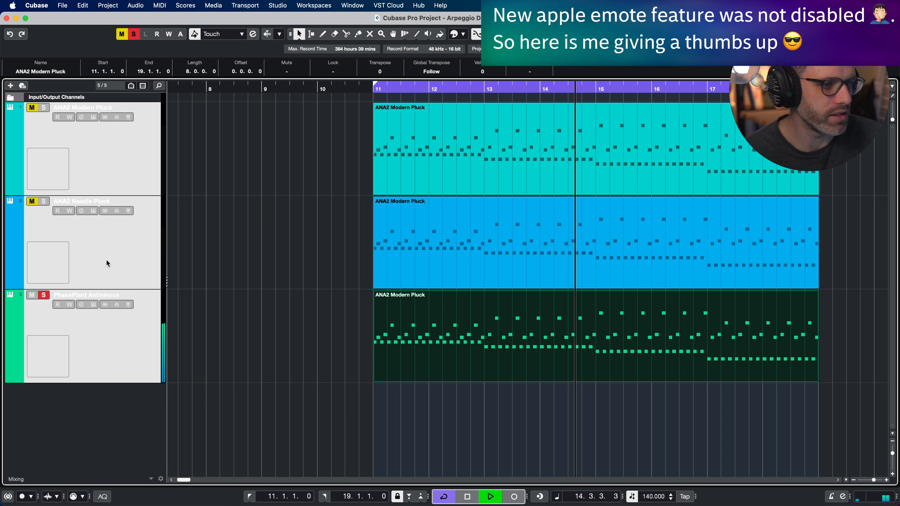
key(space)
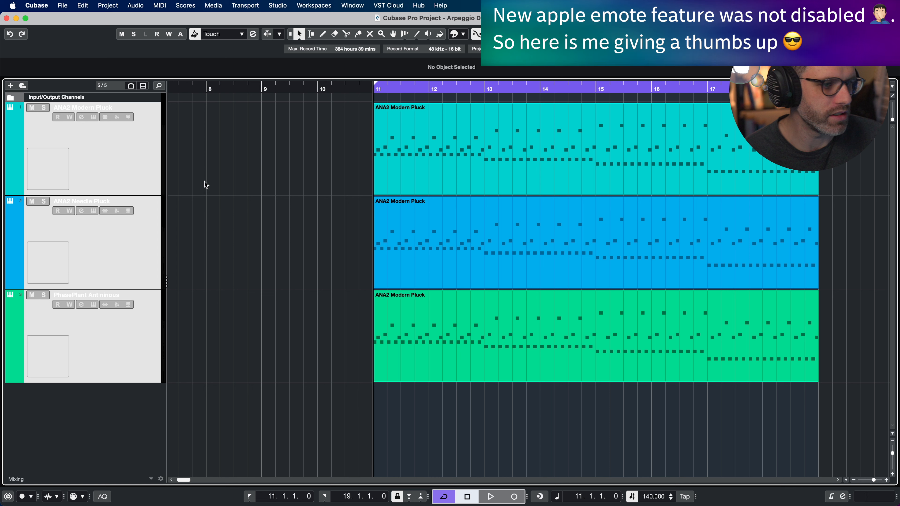
- Play the three layered tracks together and compare the sound with ANA2 Needle Pluck or PhasePlant Antininous muted
key(space)
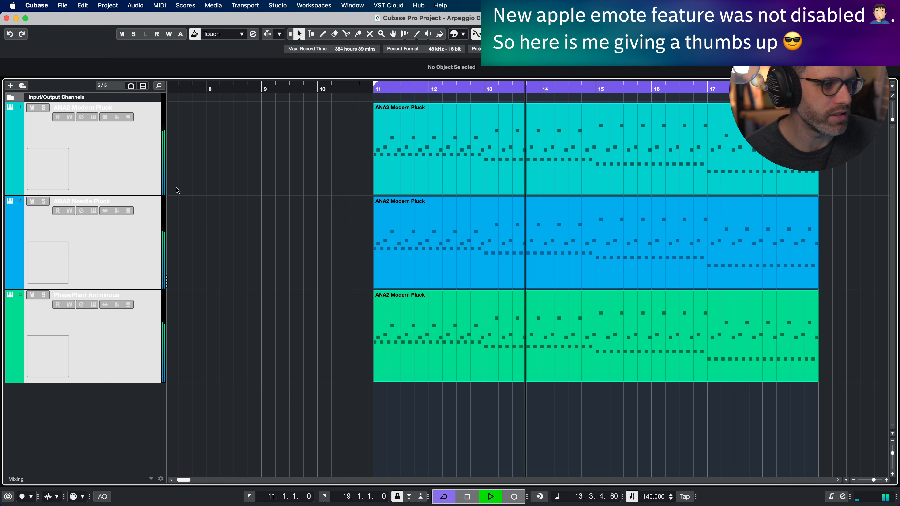
click(32, 202)
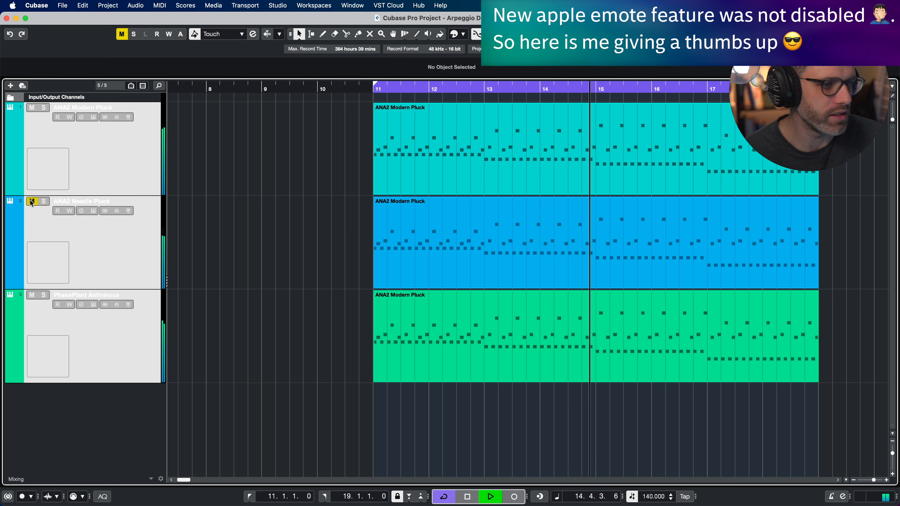
click(31, 295)
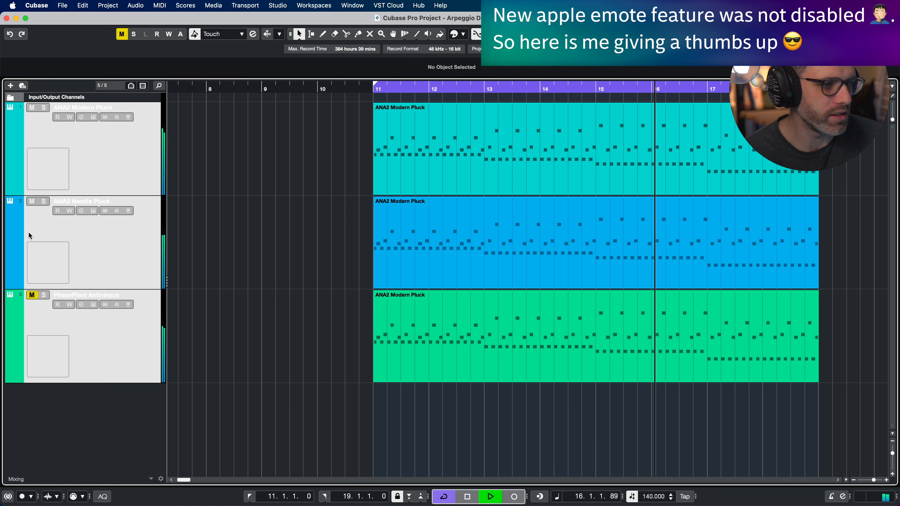
click(28, 203)
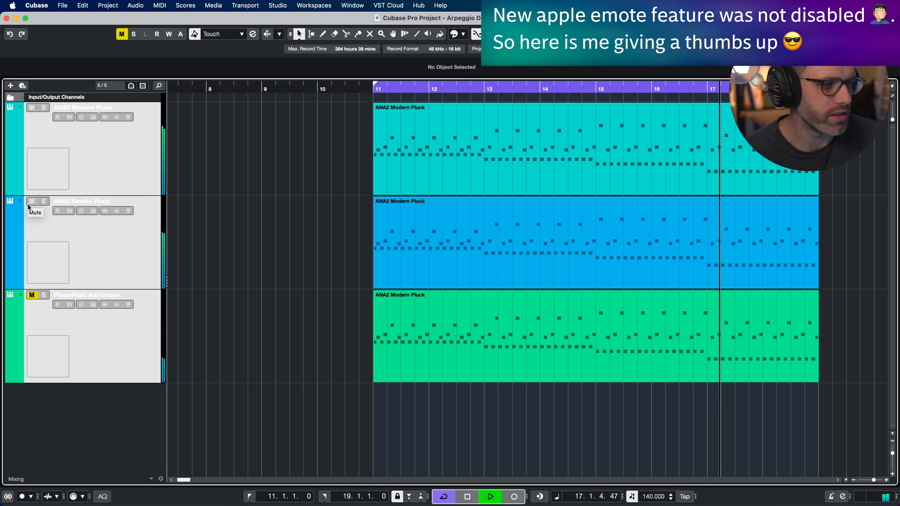
click(143, 324)
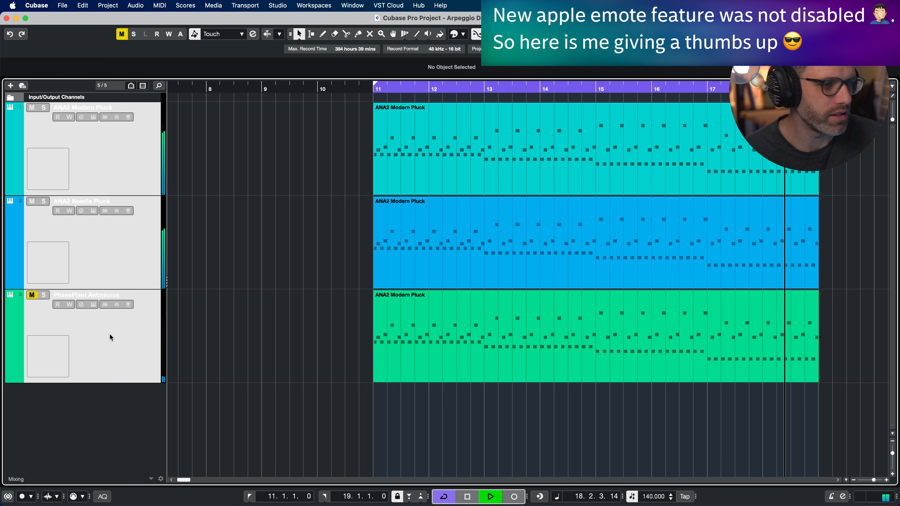
click(32, 296)
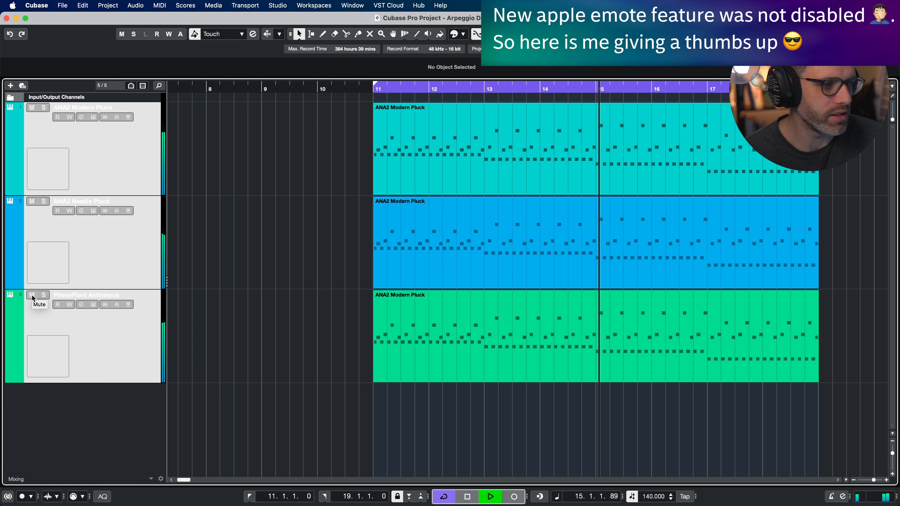
- Mute PhasePlant Antininous and ANA2 Needle Pluck to hear ANA2 Modern Pluck alone, bringing the muted layers back one at a time
click(32, 295)
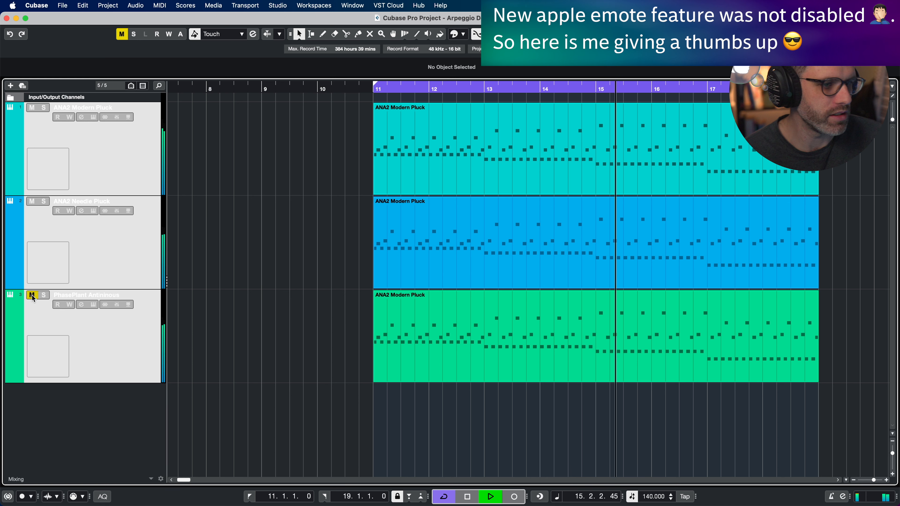
click(31, 202)
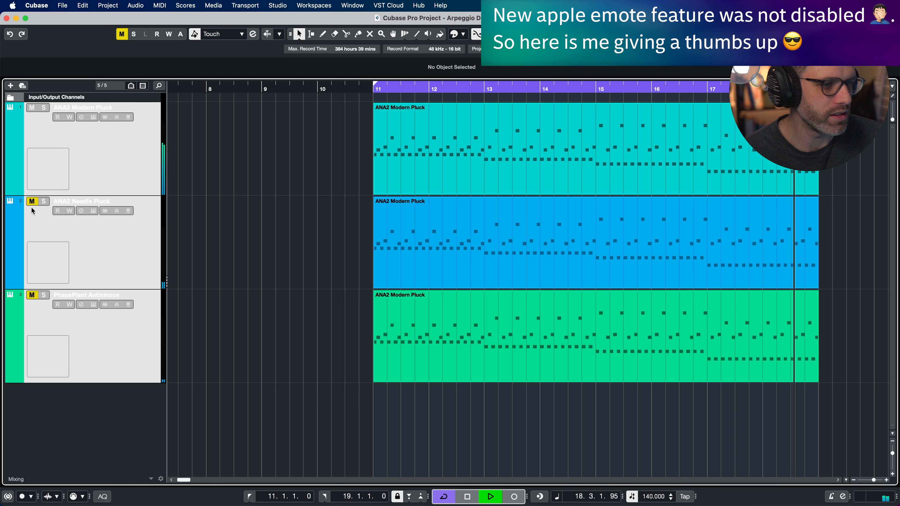
click(32, 202)
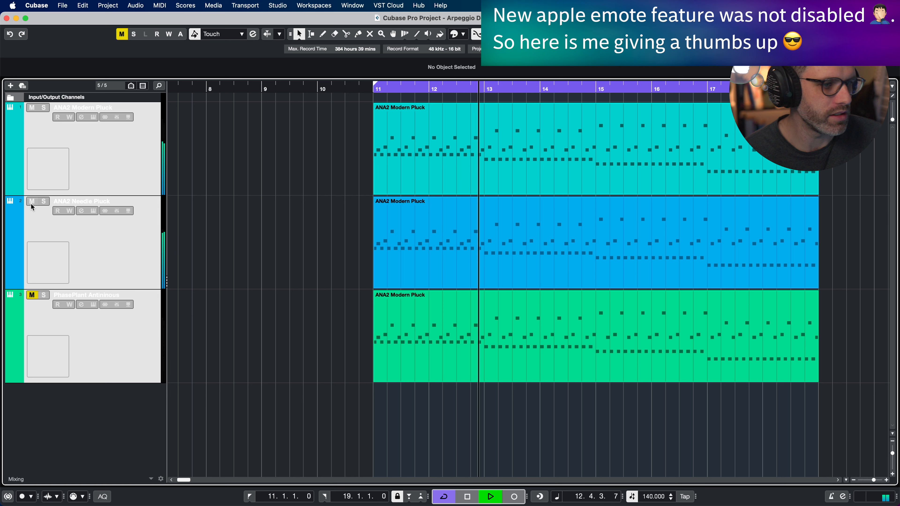
click(486, 218)
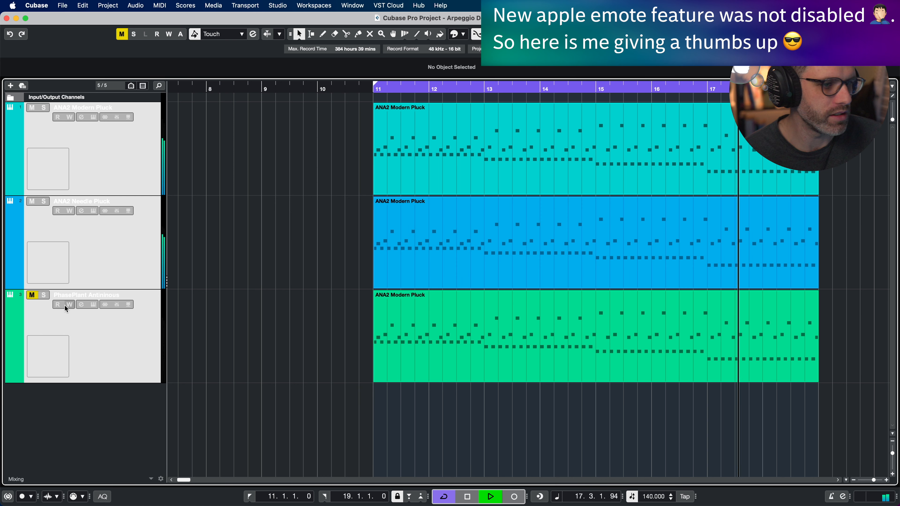
click(32, 295)
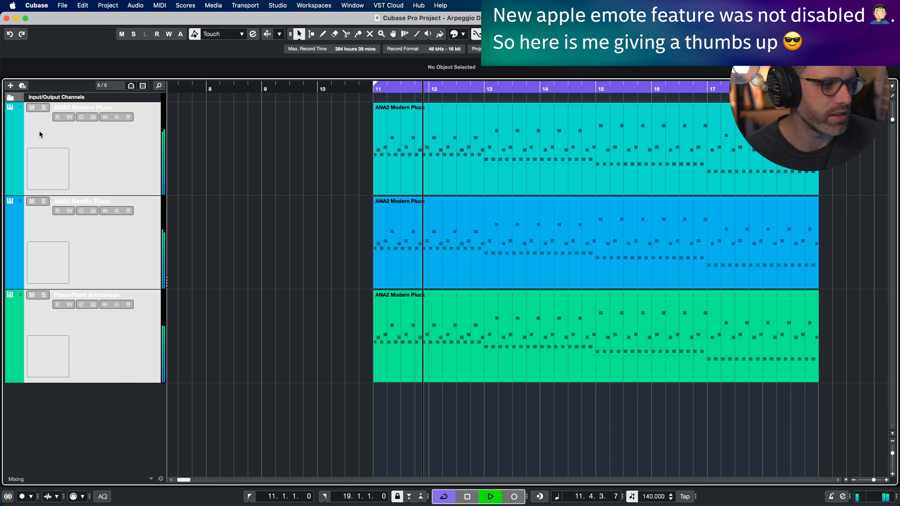
- Compare the layered arpeggio with and without ANA2 Modern Pluck and stop playback
click(30, 108)
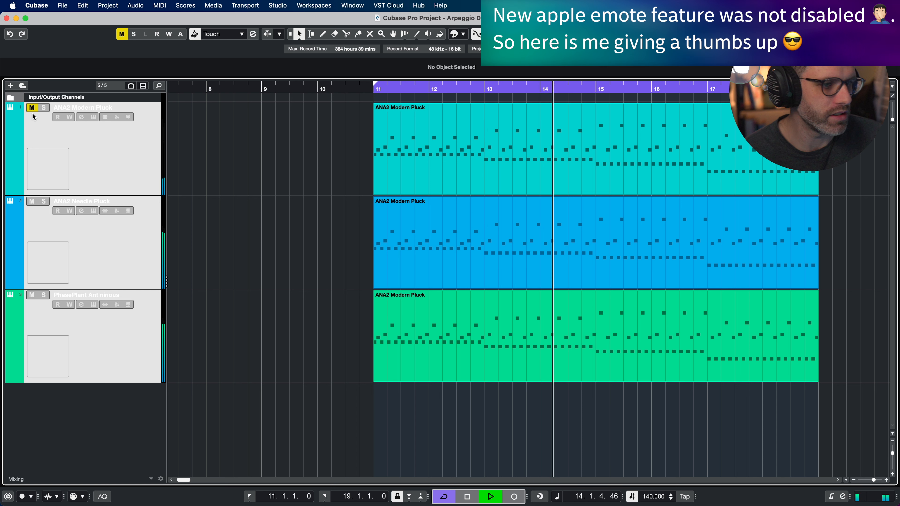
click(32, 108)
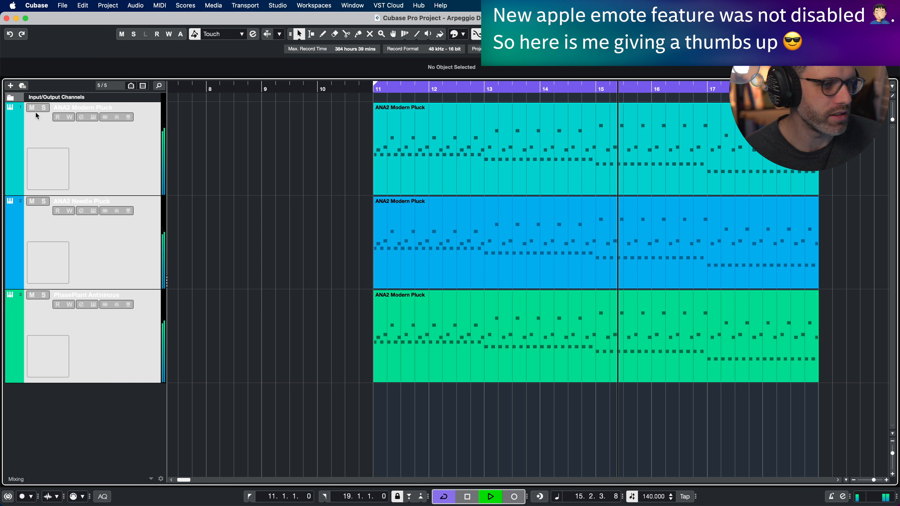
key(space)
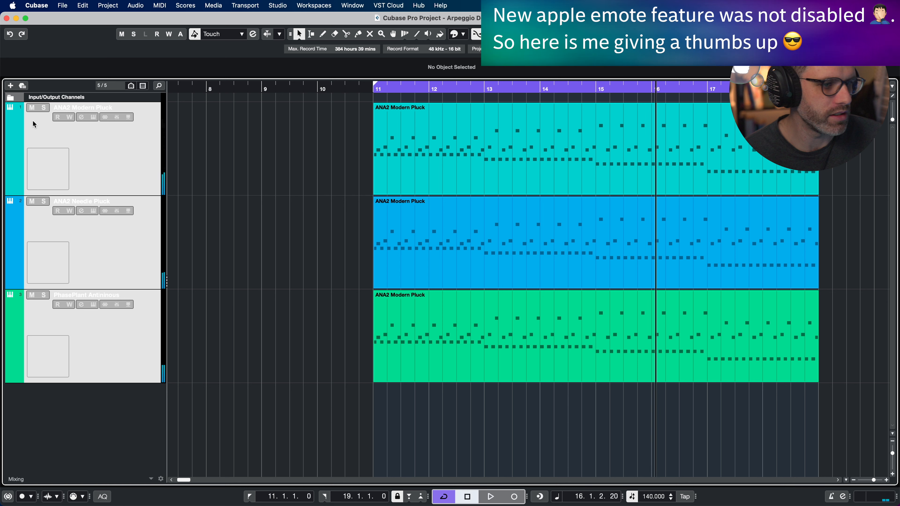
- Select only the ANA2 Modern Pluck track and check the channel inserts and levels in the MixConsole
click(139, 158)
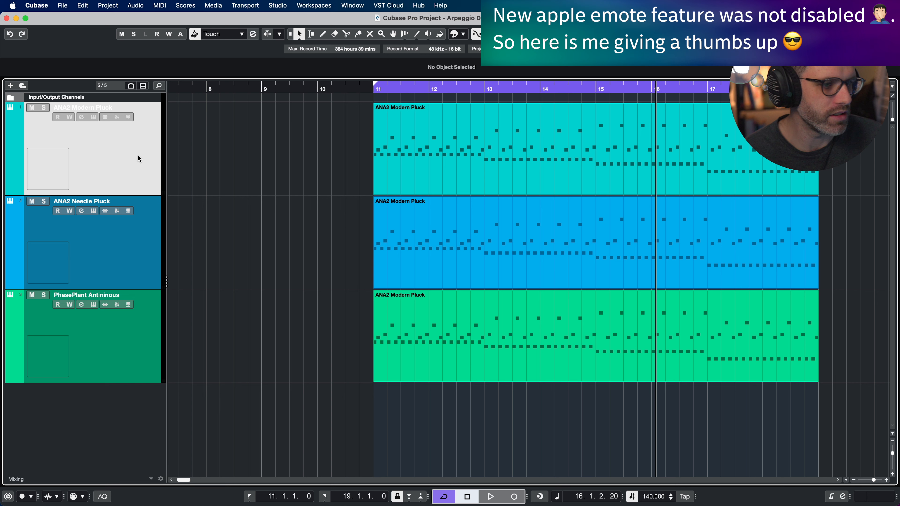
key(F3)
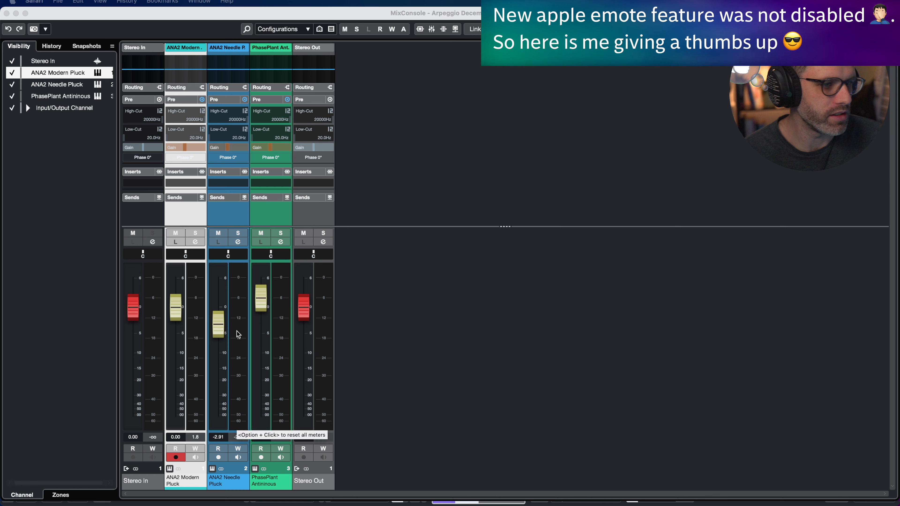
click(227, 183)
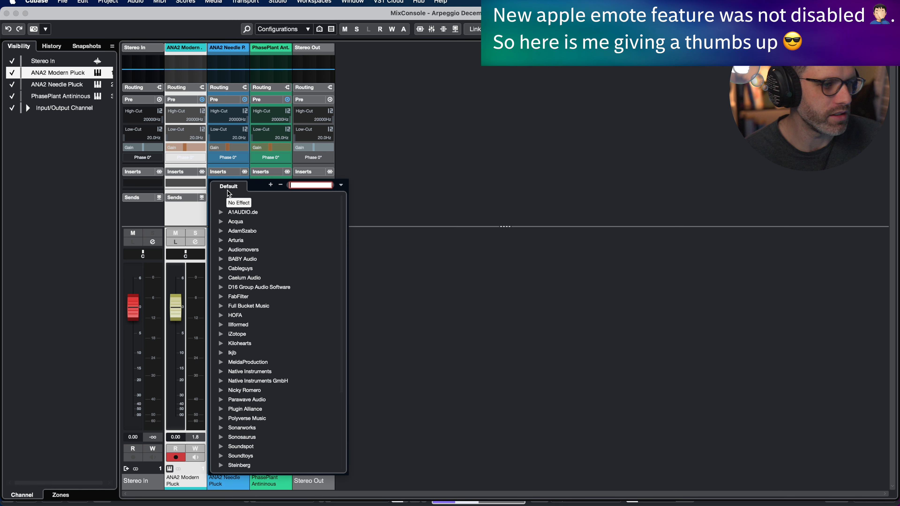
click(200, 204)
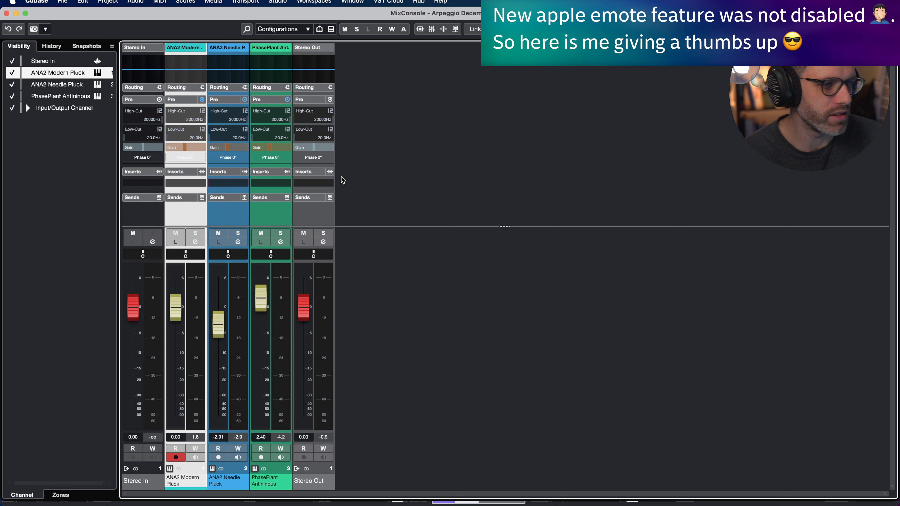
key(F3)
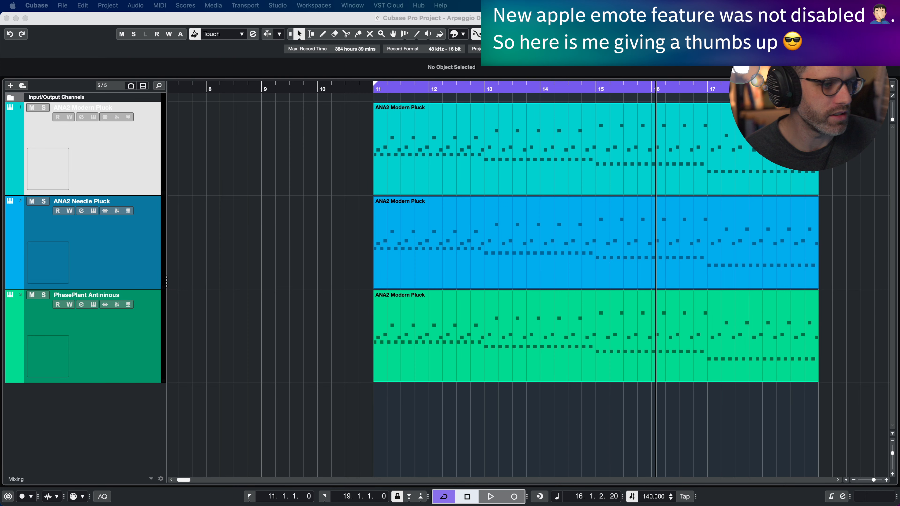
- Open the ANA2 instrument of the Modern Pluck track and play that track soloed from bar 11
click(551, 202)
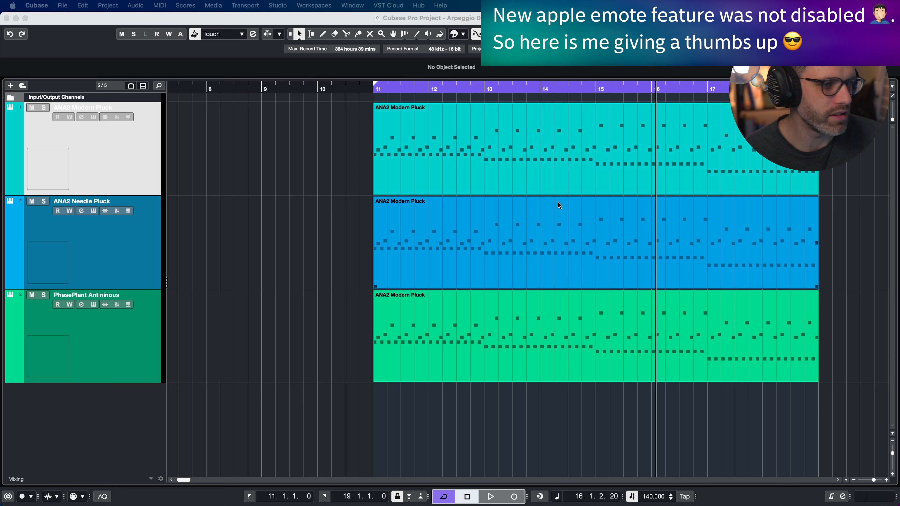
click(359, 174)
click(330, 173)
key(KP_1)
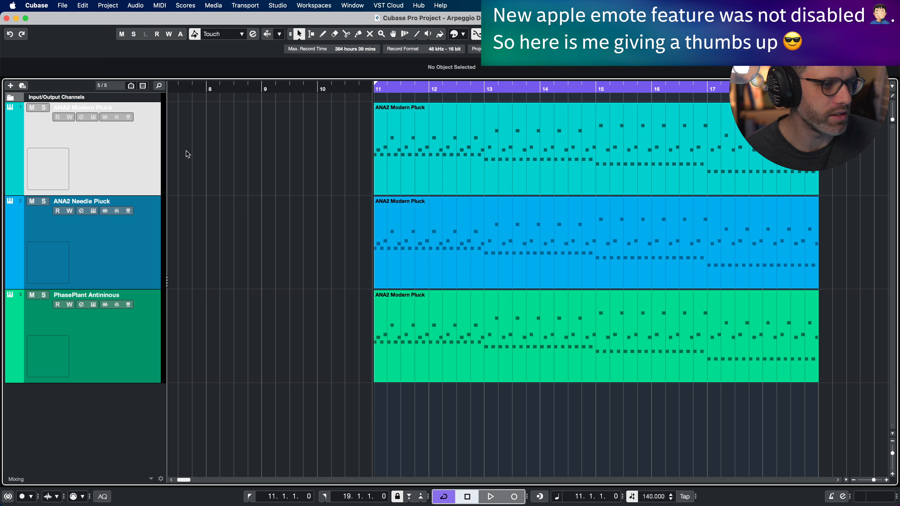
click(93, 118)
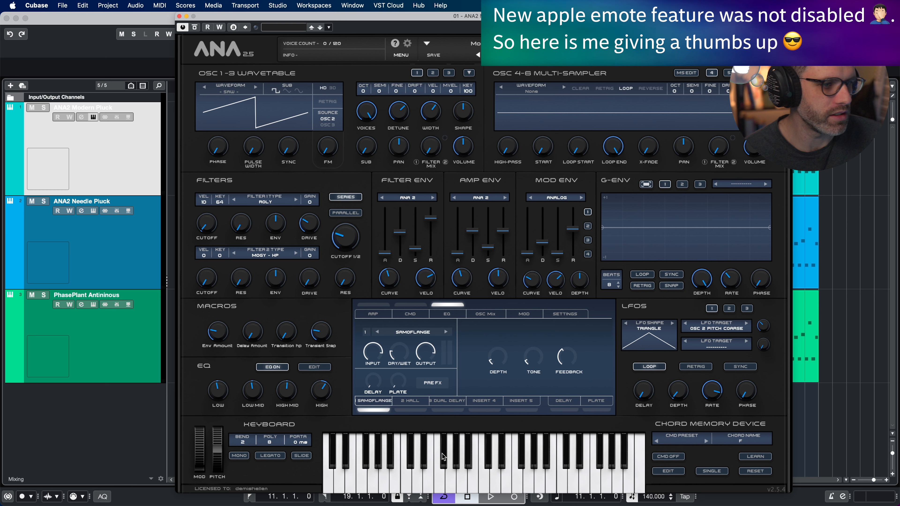
key(space)
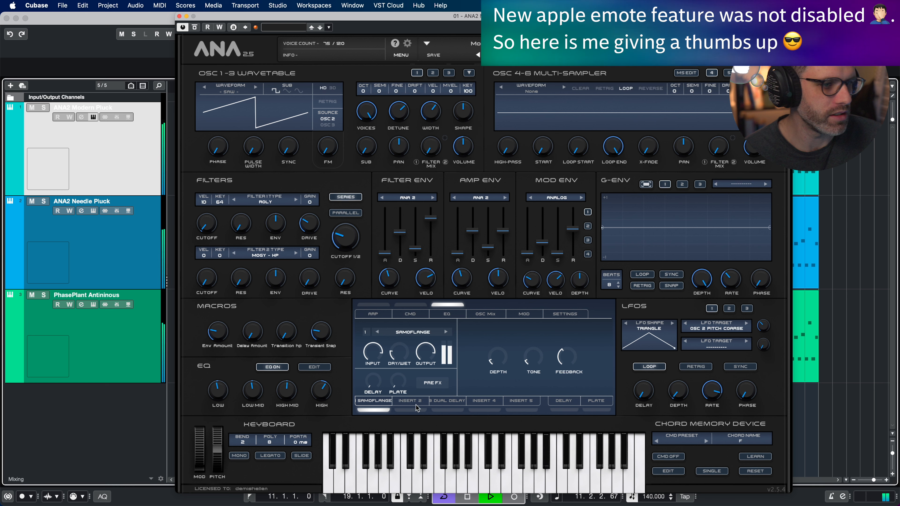
click(43, 107)
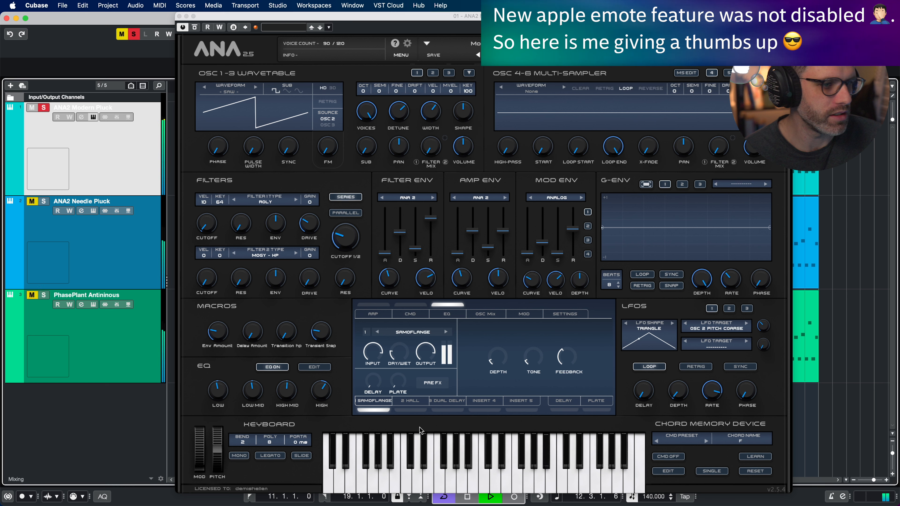
- Switch on the 2 Hall and 3 Dual Delay effects of the Modern Pluck instrument and stop playback
click(414, 410)
click(447, 410)
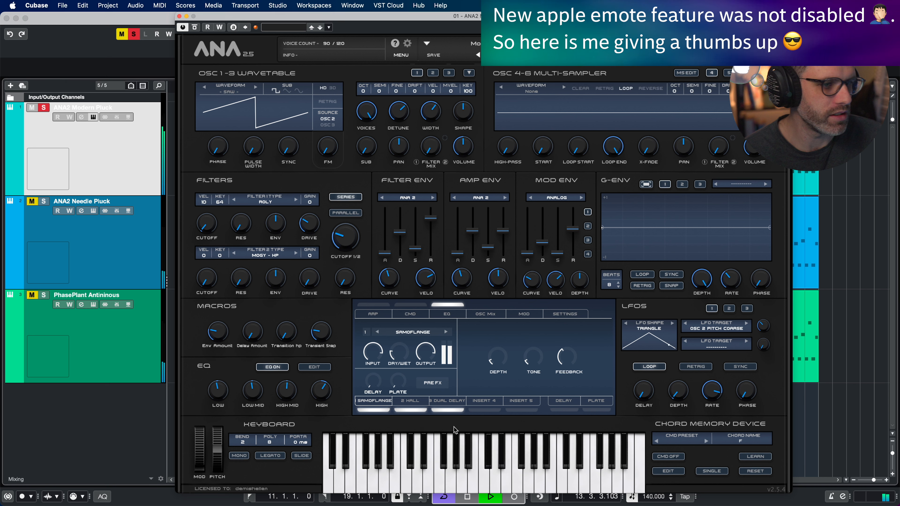
key(space)
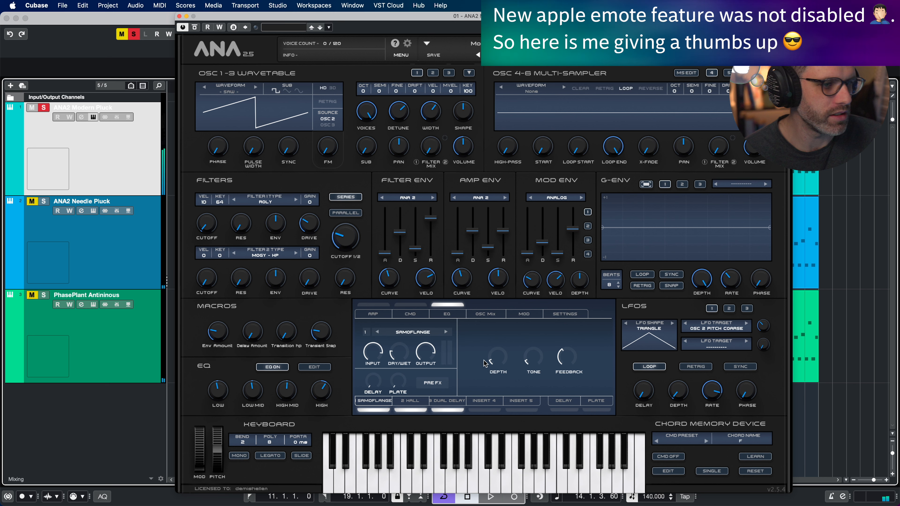
- Compare the playing sound with the Dual Delay and Hall effects bypassed and switched back on, and stop playback
click(446, 410)
key(space)
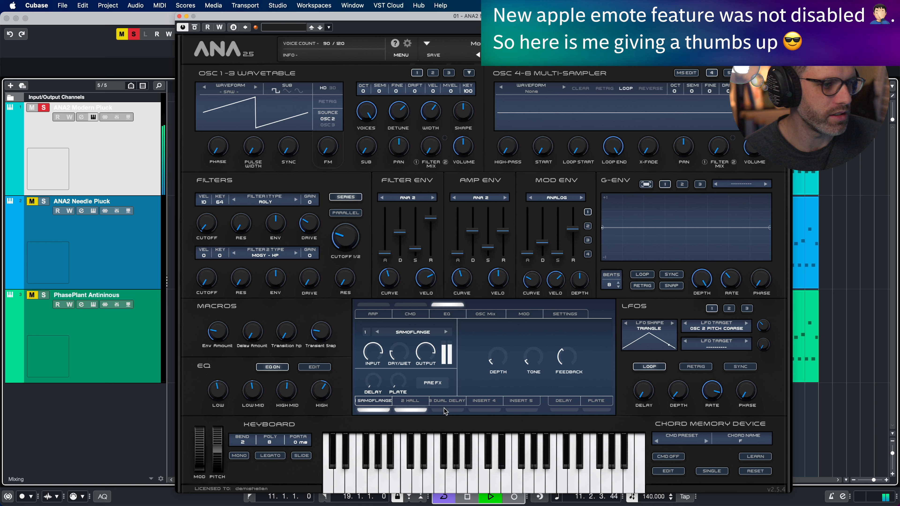
click(413, 410)
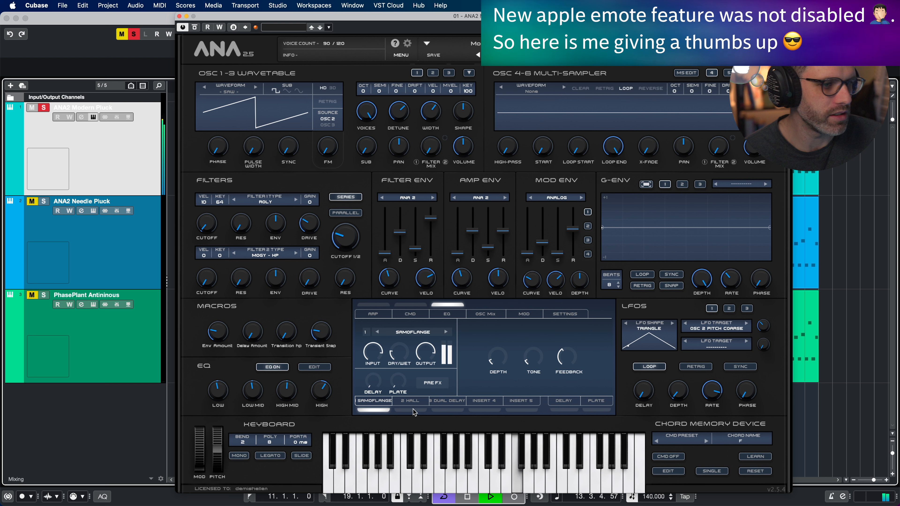
click(411, 411)
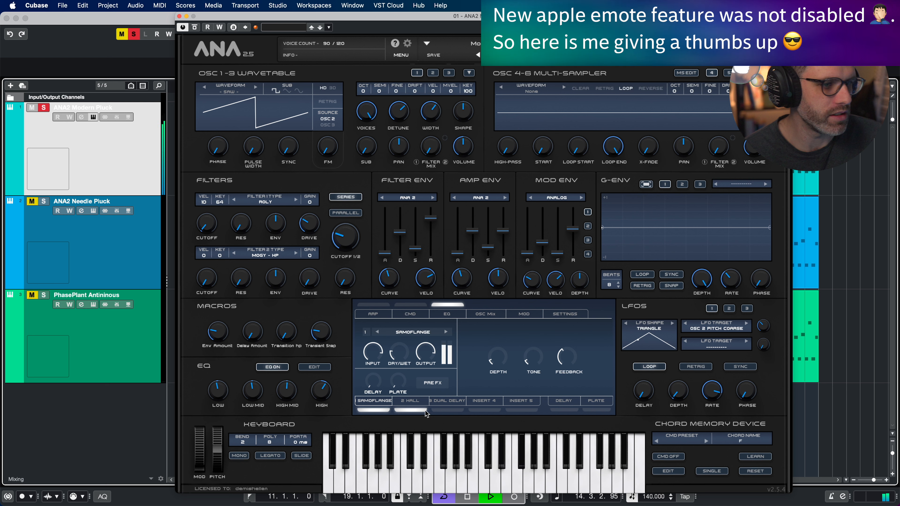
click(446, 410)
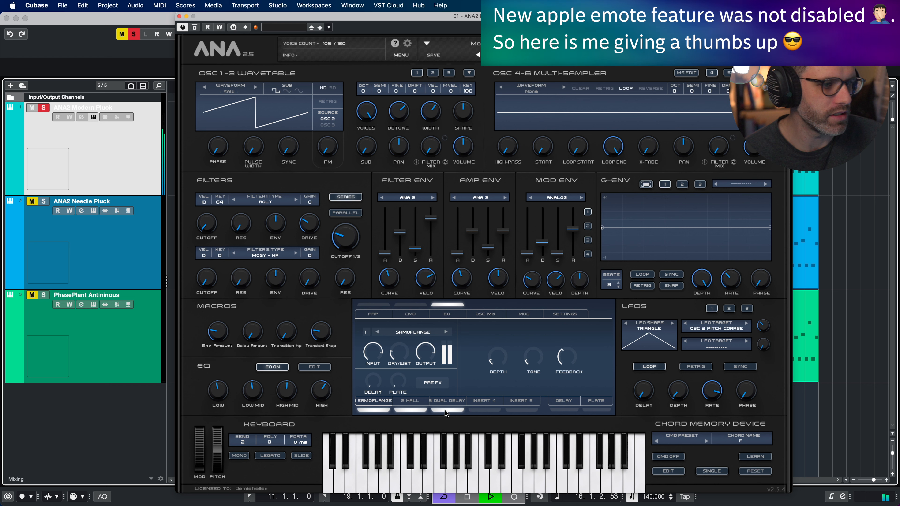
key(space)
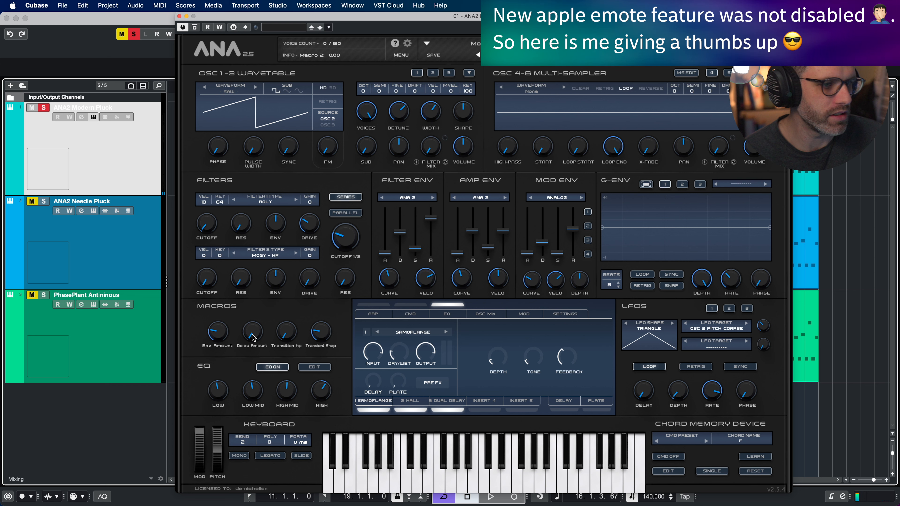
- Play the track and sweep the Delay Amount macro up, settling it at about 54.41
key(space)
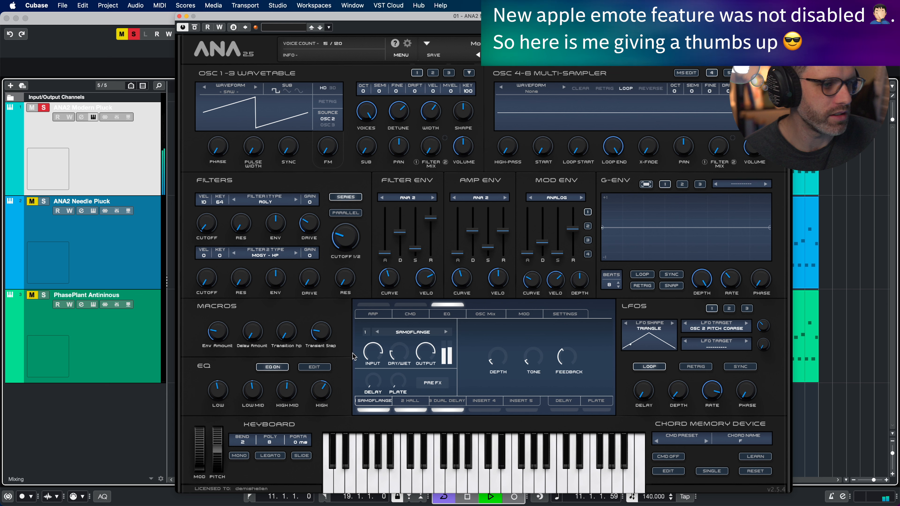
drag(252, 337, 258, 274)
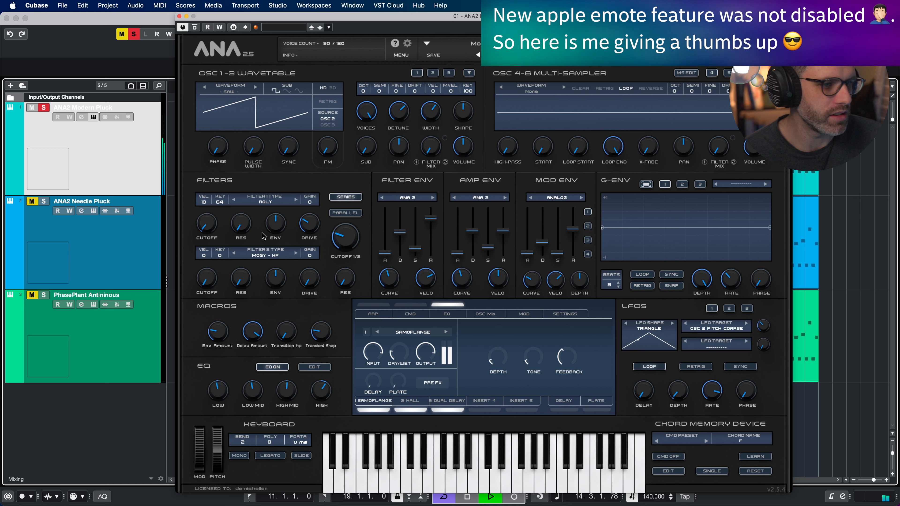
drag(254, 332, 262, 376)
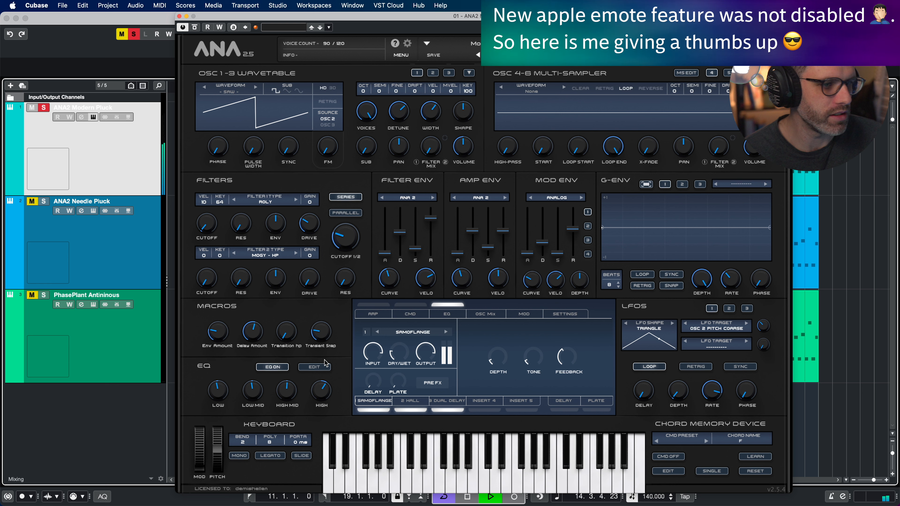
- Set the Env Amount macro to about 29.08 while auditioning the Transient Snap and Transition hp macros, closing the instrument and stopping playback when done
mouse_move(321, 331)
mouse_down()
mouse_move(326, 318)
mouse_move(330, 345)
mouse_up()
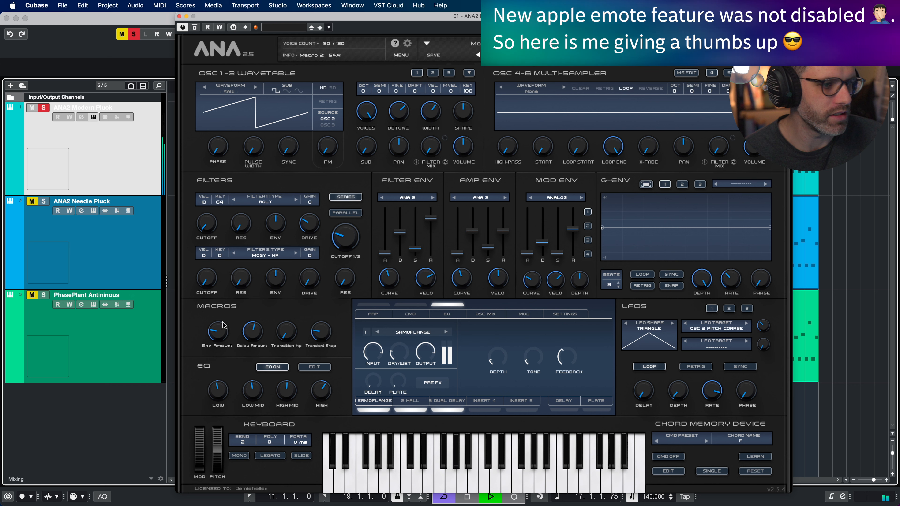
mouse_move(220, 327)
mouse_down()
mouse_move(224, 296)
mouse_move(229, 330)
mouse_up()
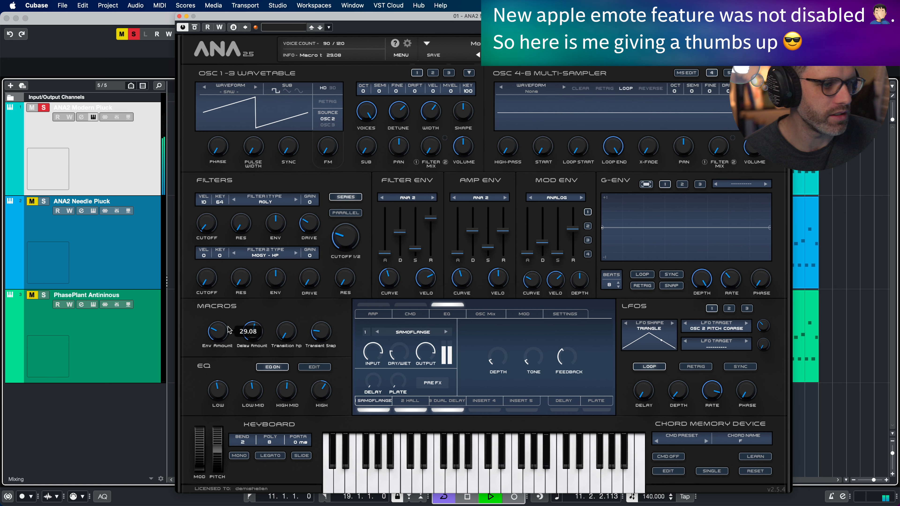
drag(284, 336, 284, 383)
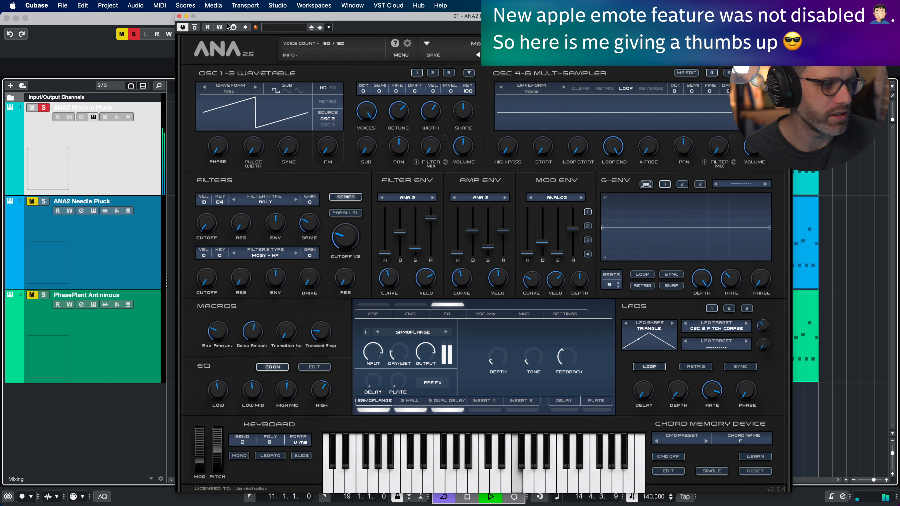
click(179, 17)
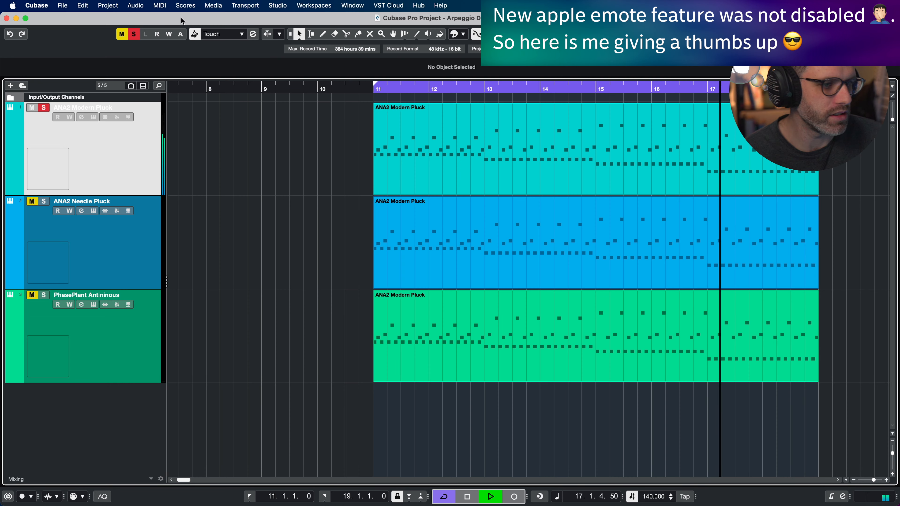
key(space)
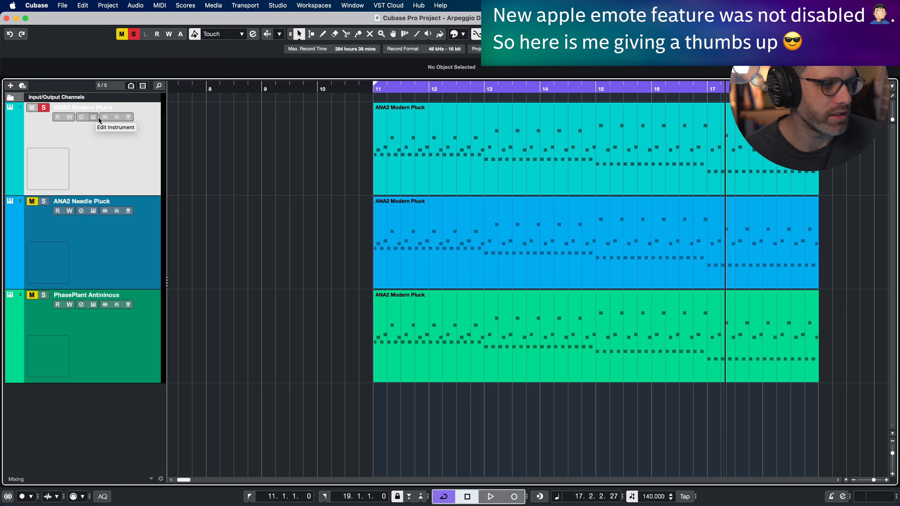
- Examine the arpeggio notes of the ANA2 Modern Pluck part in the Key Editor and return to the project
double_click(414, 148)
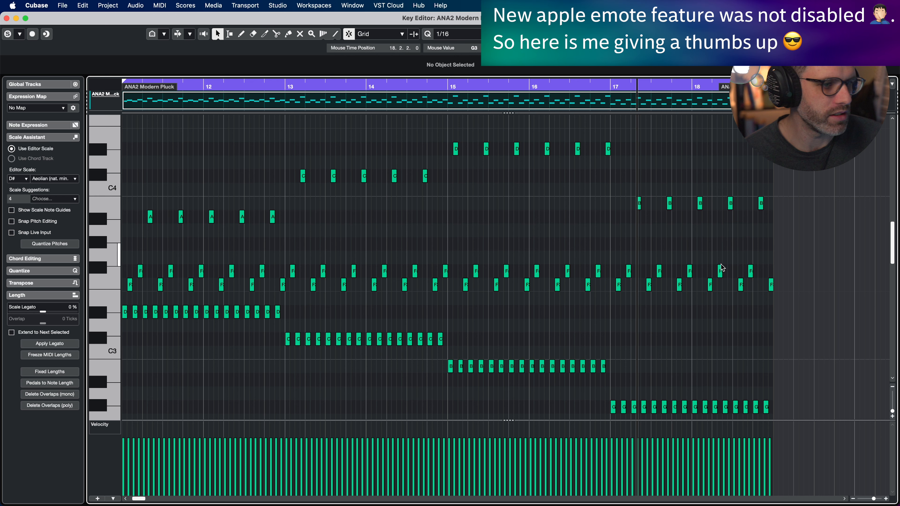
key(Escape)
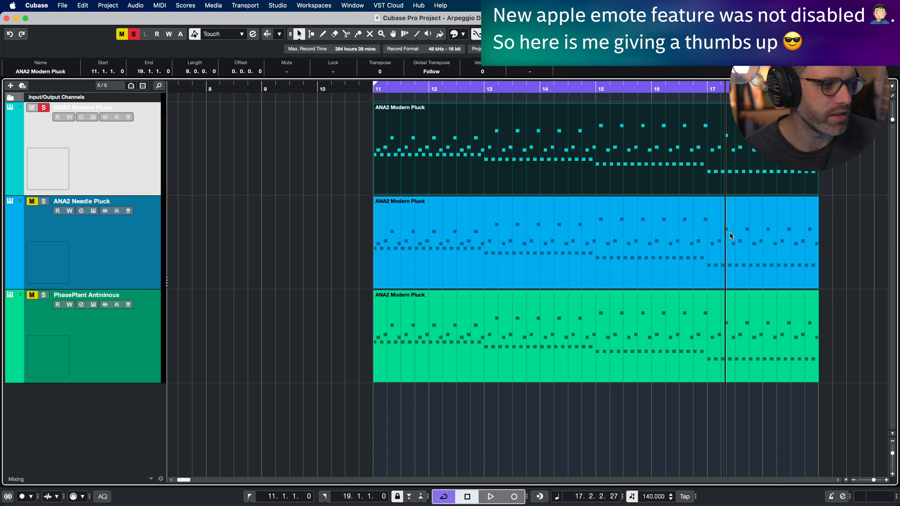
click(495, 165)
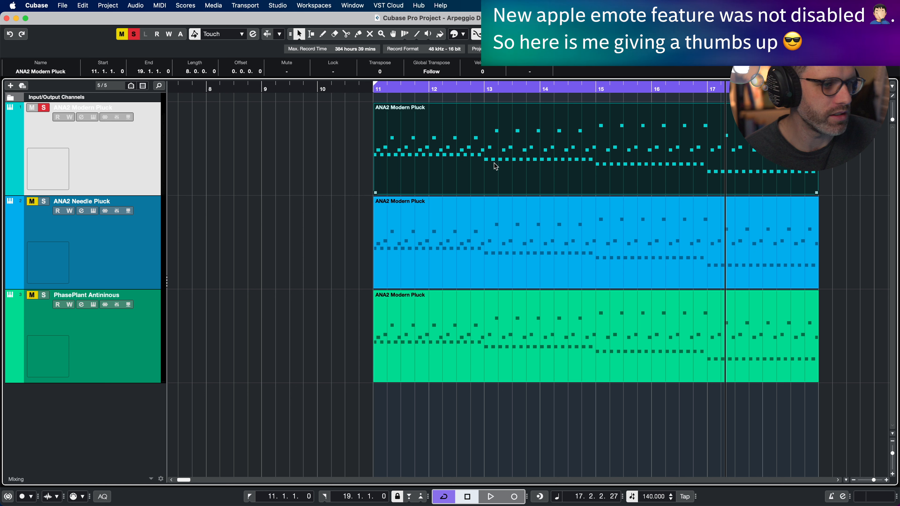
click(332, 147)
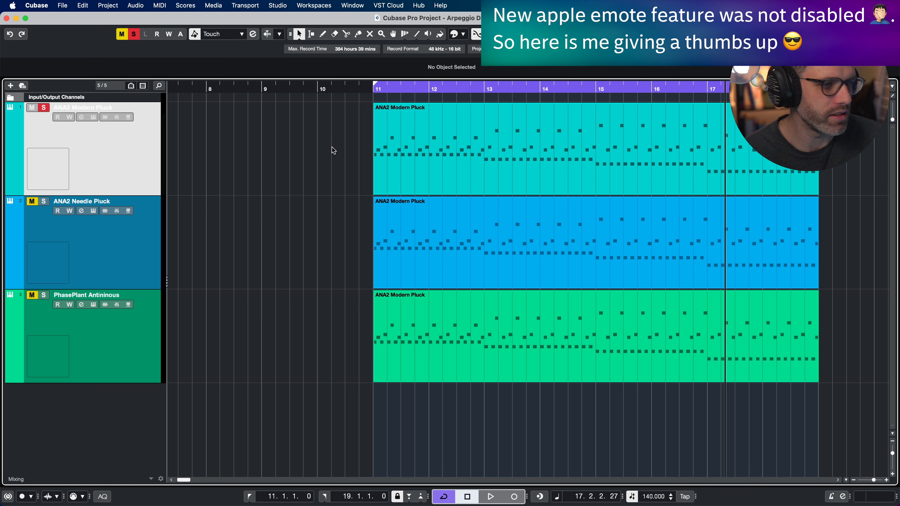
double_click(380, 147)
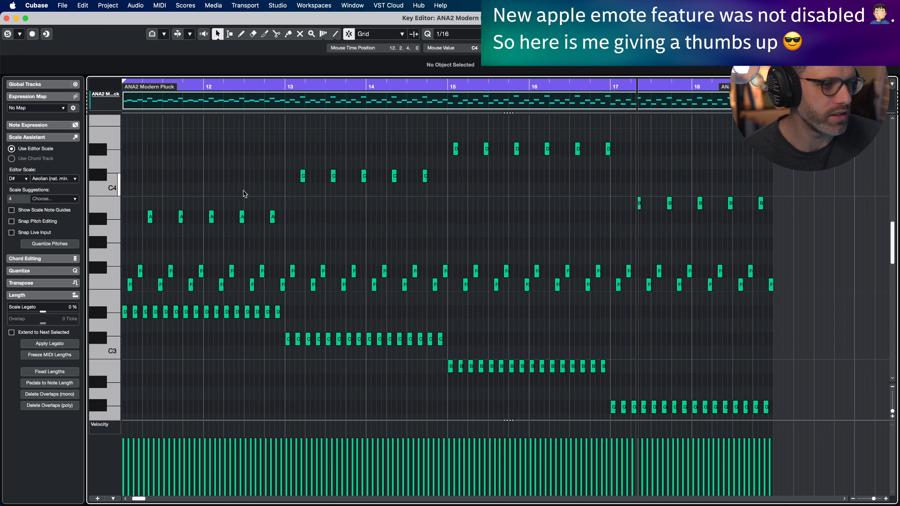
key(super+w)
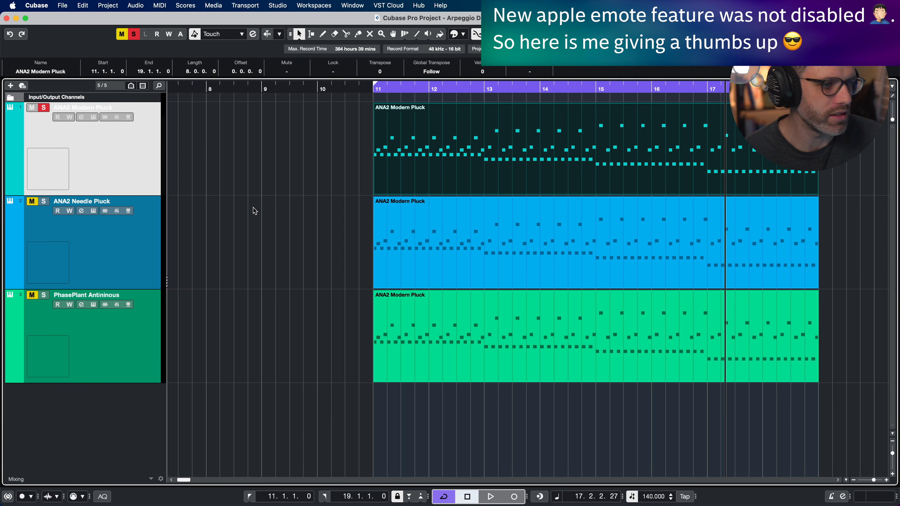
- Open the ANA2 Modern Pluck instrument and compare Filter 1 key tracking at 100 and -100 during playback
click(96, 118)
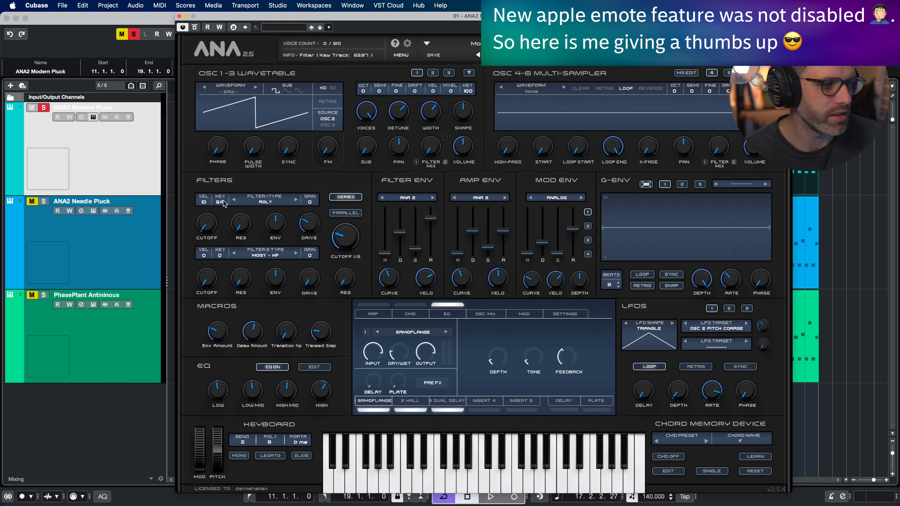
drag(223, 203, 226, 200)
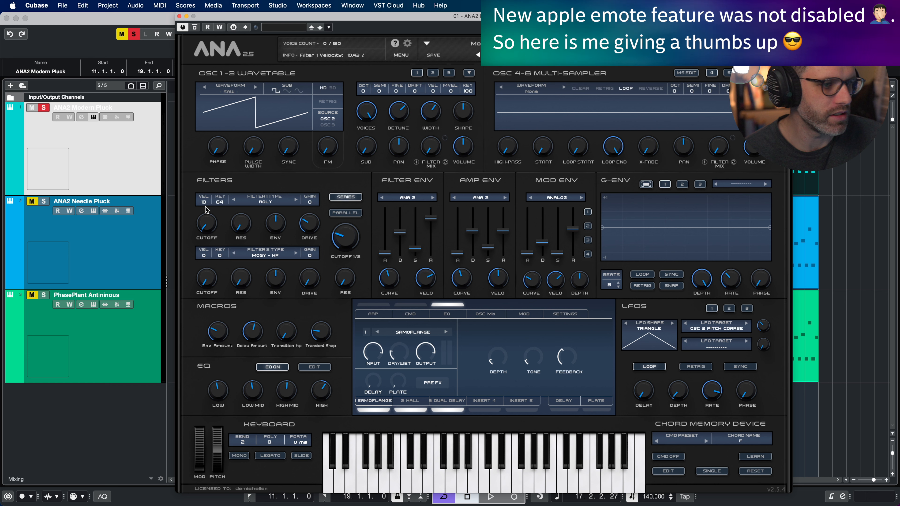
key(space)
drag(219, 205, 227, 180)
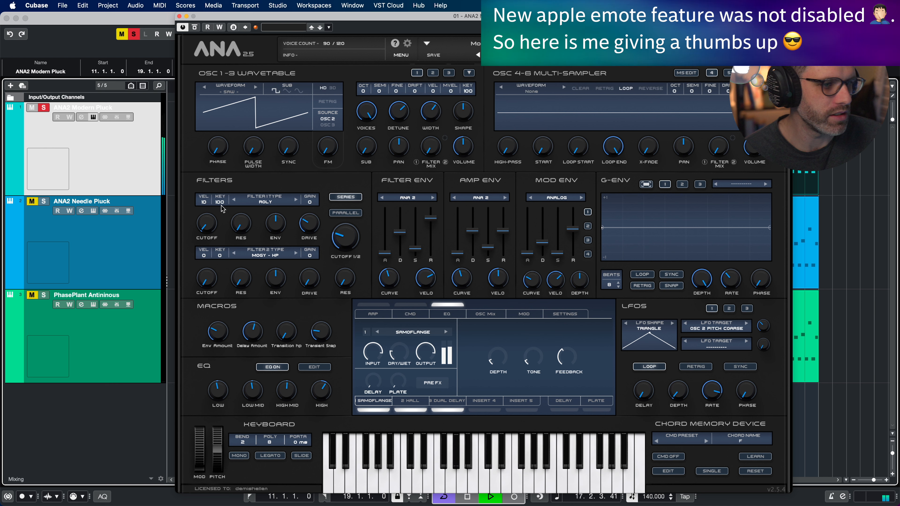
drag(219, 201, 220, 227)
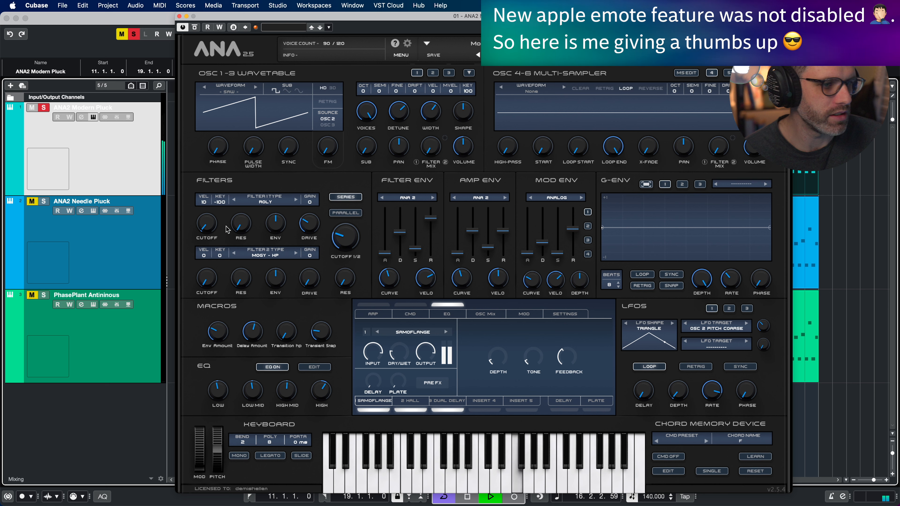
- Raise Filter 1 key tracking back to about 56 and fine-tune it while replaying the arpeggio
key(space)
drag(226, 207, 227, 176)
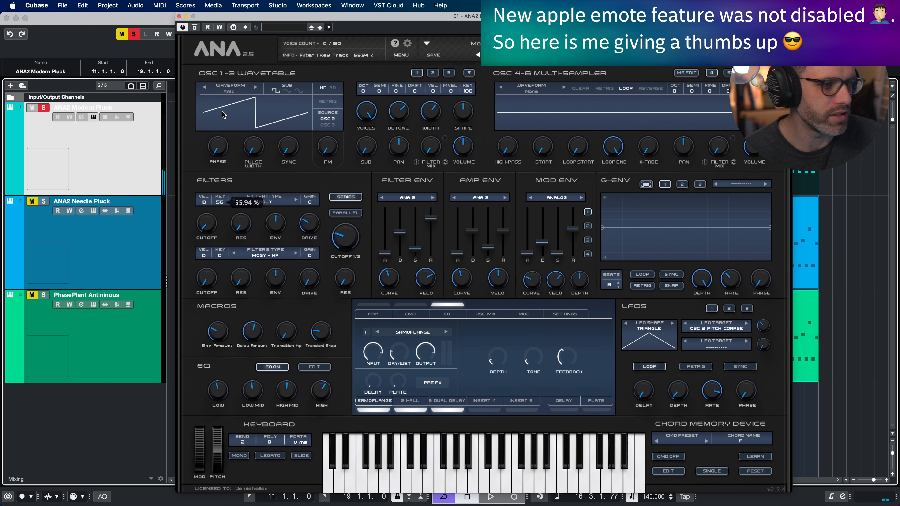
drag(224, 105, 224, 103)
key(space)
drag(217, 198, 219, 206)
key(space)
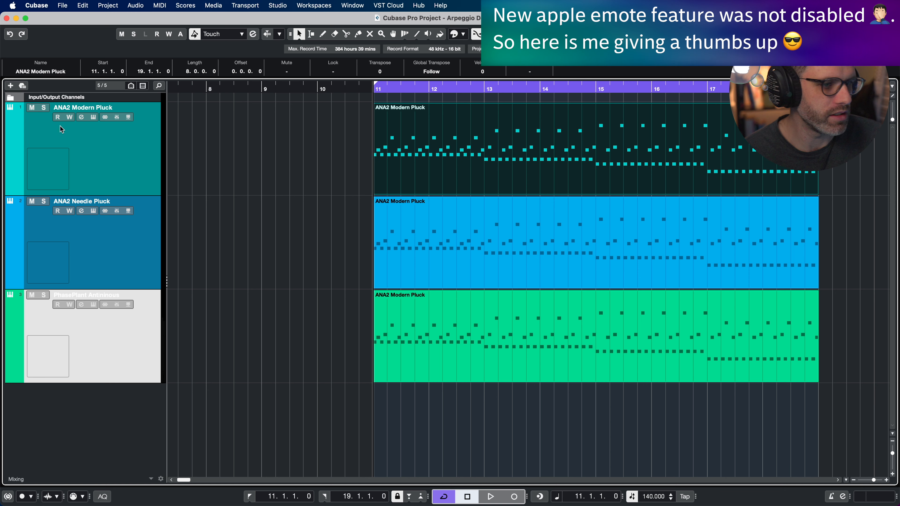
- Solo the ANA2 Modern Pluck track and loop playback over bar 11 only
click(43, 107)
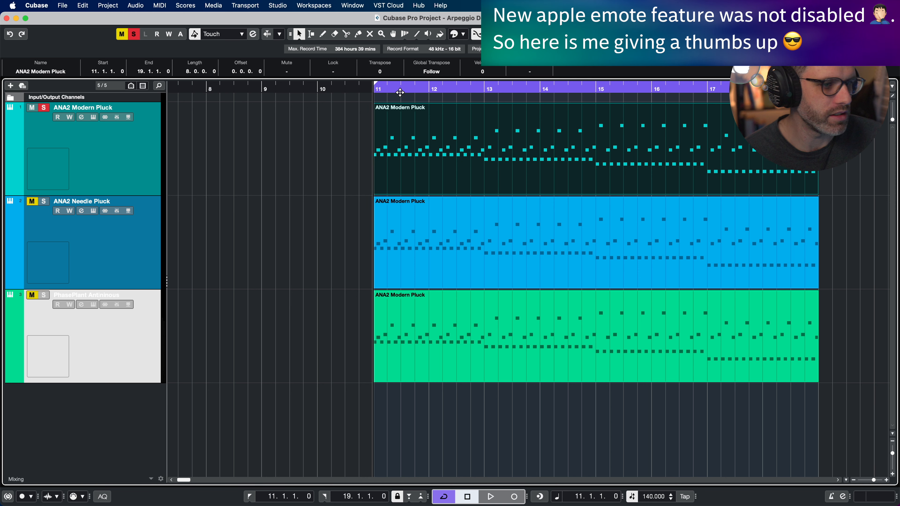
alt+click(428, 90)
key(KP_1)
key(space)
- Open the Modern Pluck part in the Key Editor and set the velocity of the repeated D#3 notes to 47
double_click(436, 161)
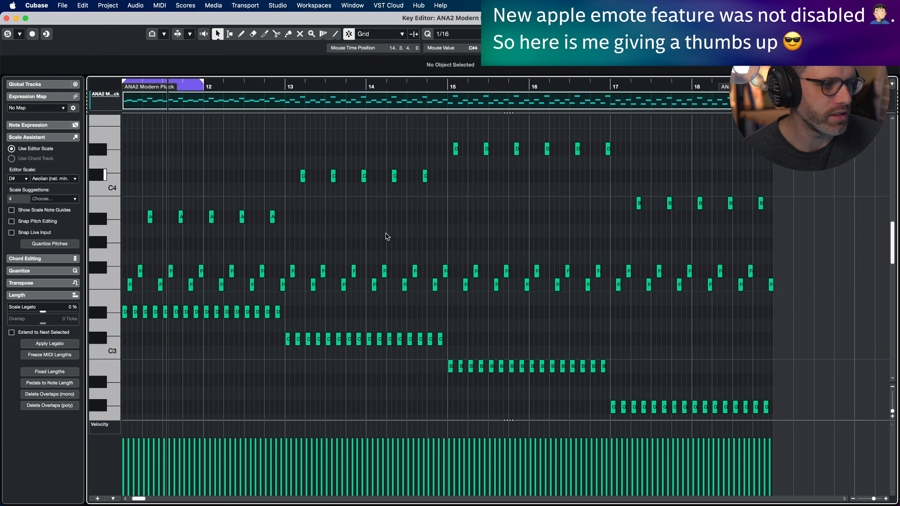
scroll(214, 348, down, 1)
drag(309, 304, 93, 307)
drag(393, 425, 390, 487)
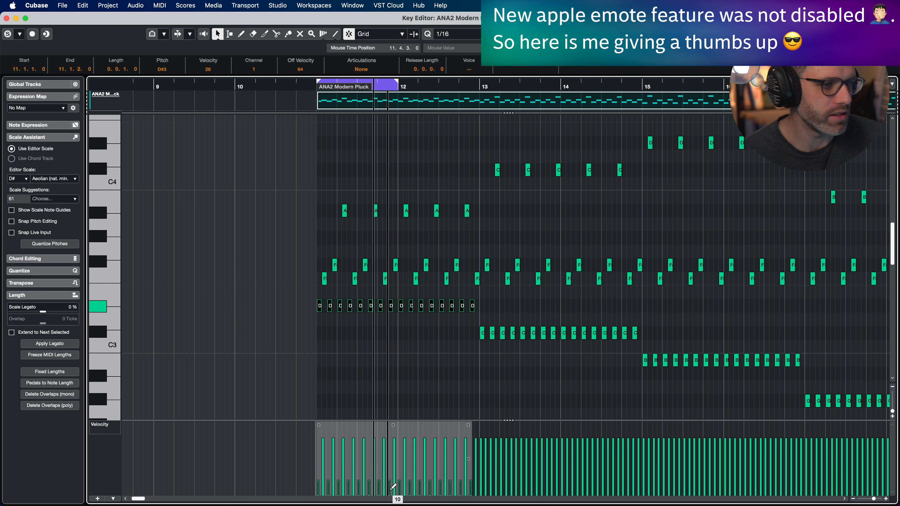
drag(394, 485, 397, 422)
drag(400, 305, 392, 397)
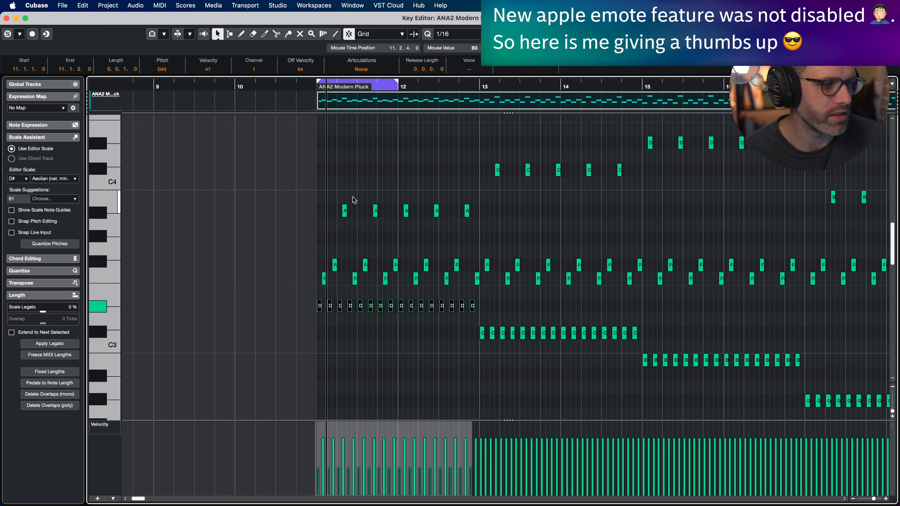
- Select the A#3 notes of the first chord and set their velocity to 83 while auditioning the bar 11 loop
drag(308, 186, 517, 232)
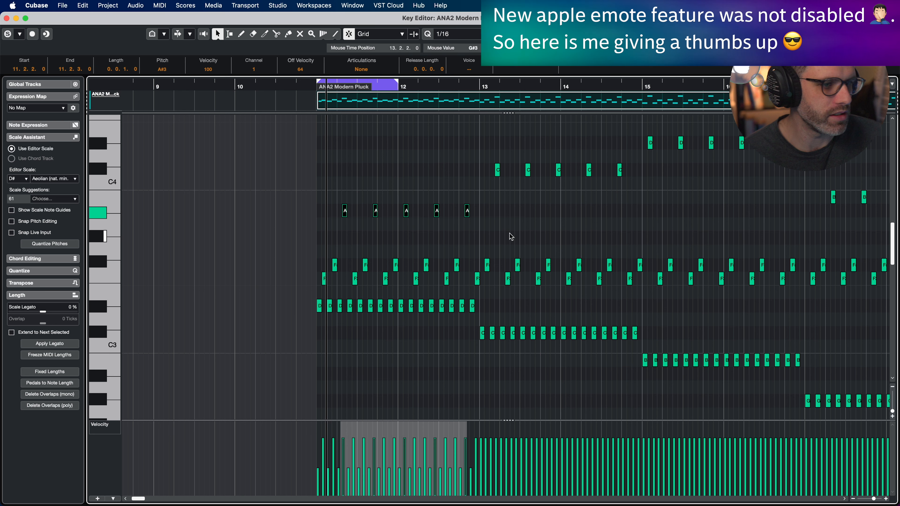
drag(298, 251, 460, 294)
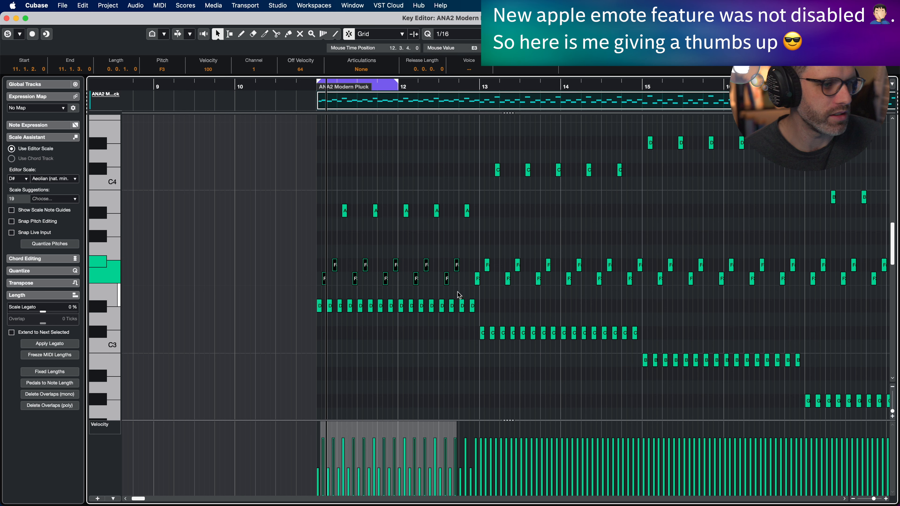
drag(443, 225, 314, 205)
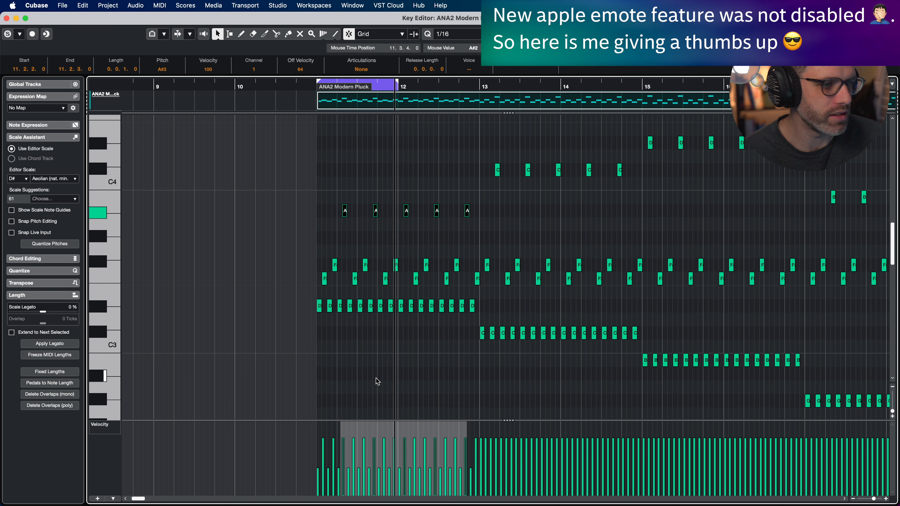
key(space)
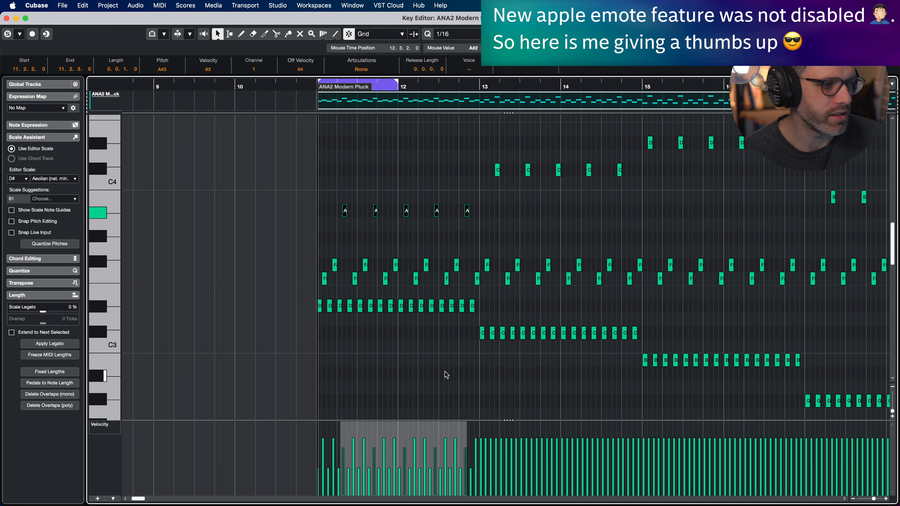
- Replay the bar 11 loop, try the first chord's A#3 notes at velocity 127, and lower them to about 86
key(space)
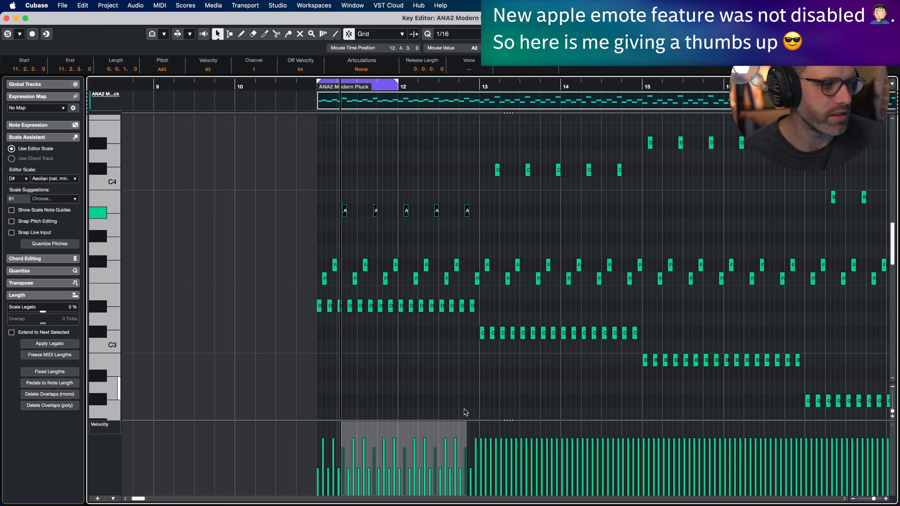
drag(403, 423, 402, 372)
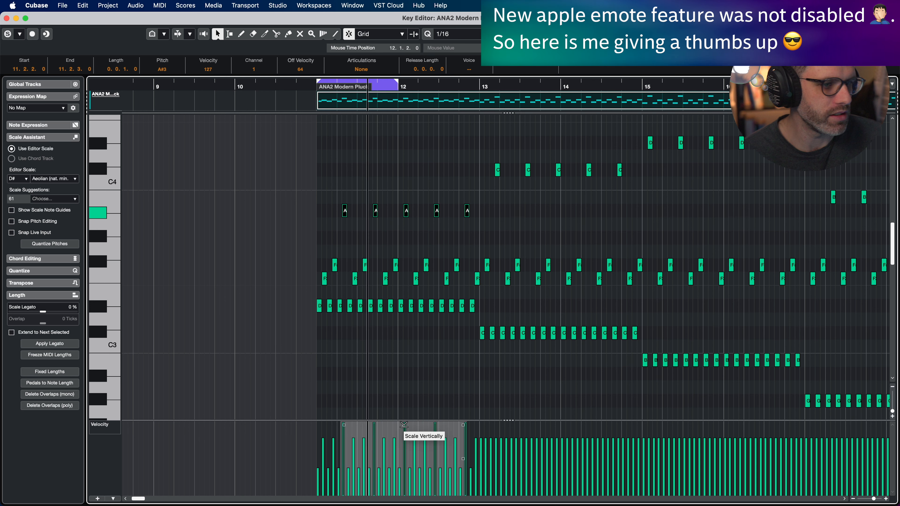
drag(404, 425, 403, 443)
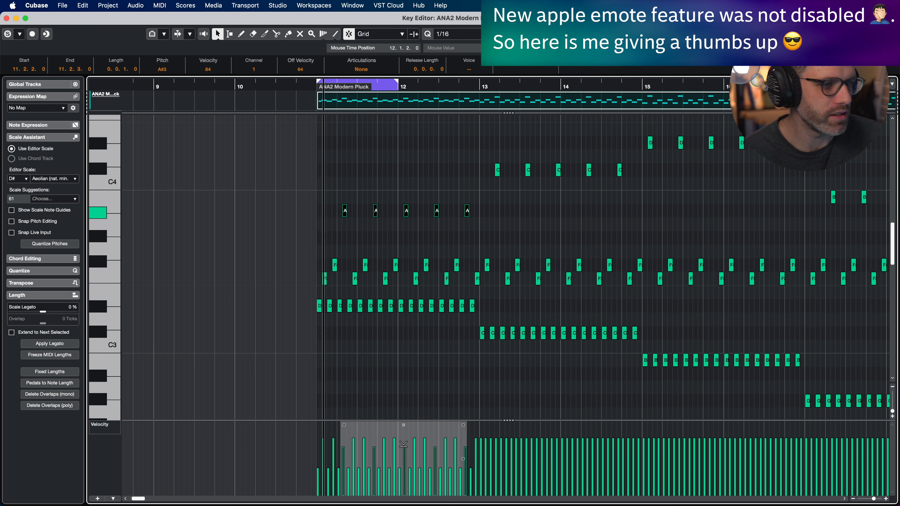
- Raise the second and fourth A#3 notes of the first chord to velocity 100 and extend the loop through bar 12
click(425, 374)
drag(380, 193, 368, 218)
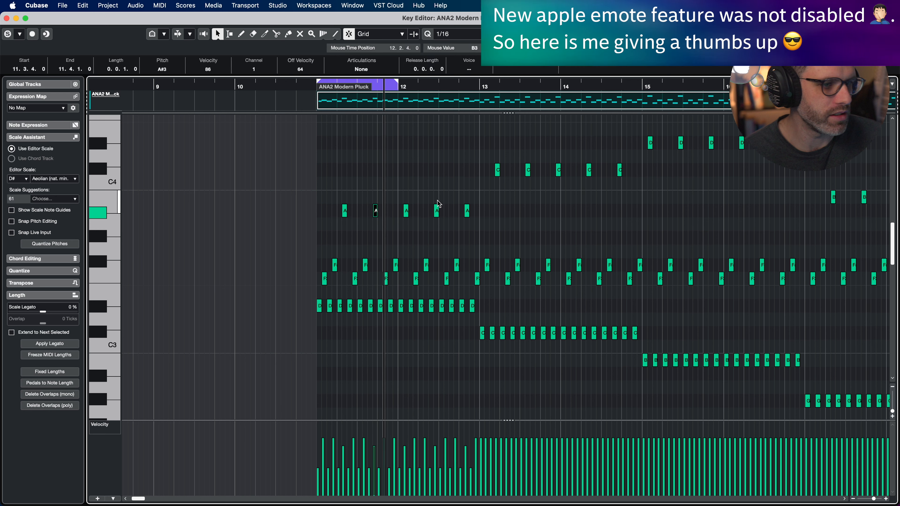
shift+click(436, 209)
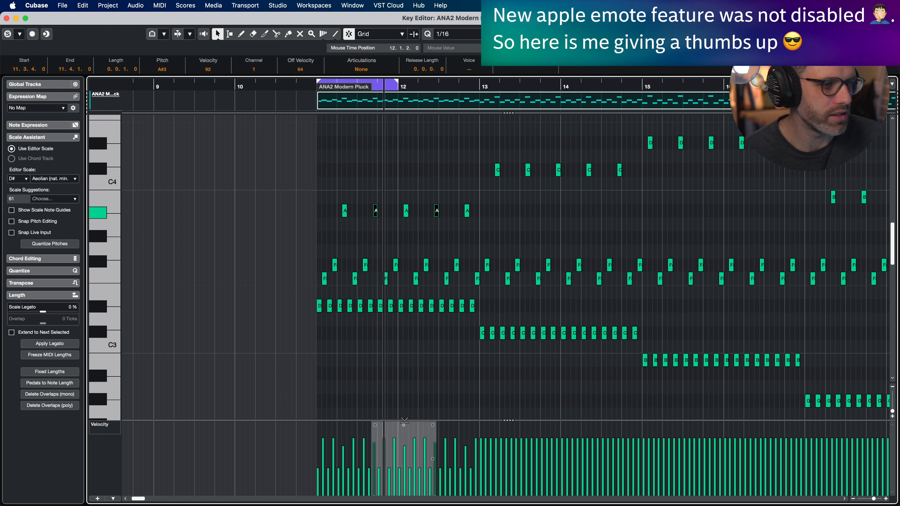
click(418, 363)
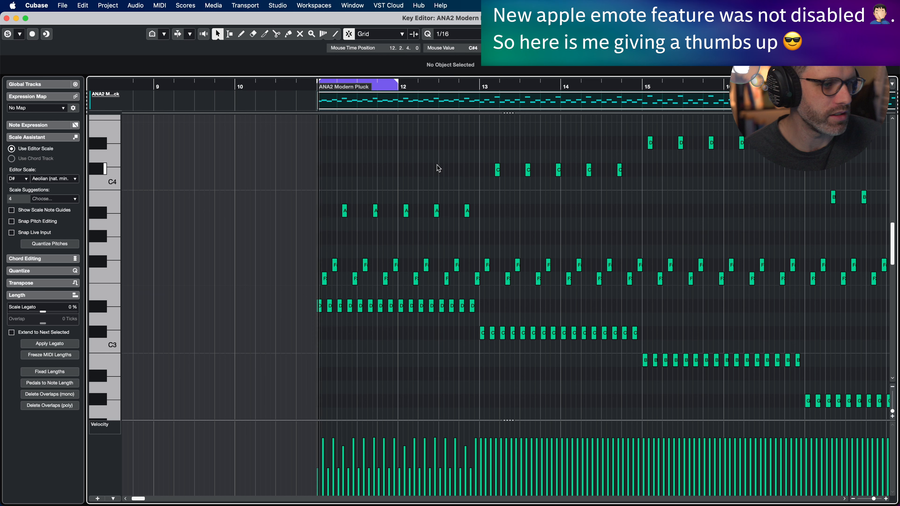
drag(398, 82, 478, 85)
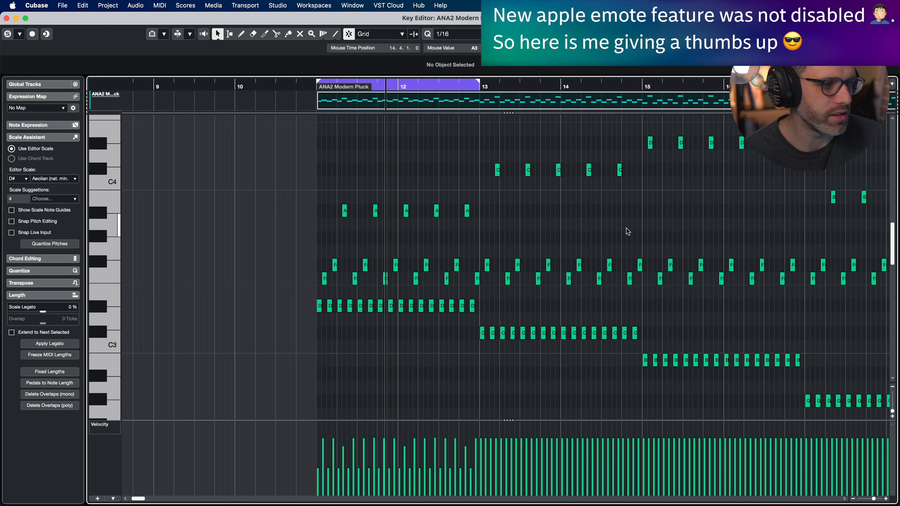
- Reopen the ANA2 Modern Pluck part from the project and check the velocities of its individual A#3 notes
key(Return)
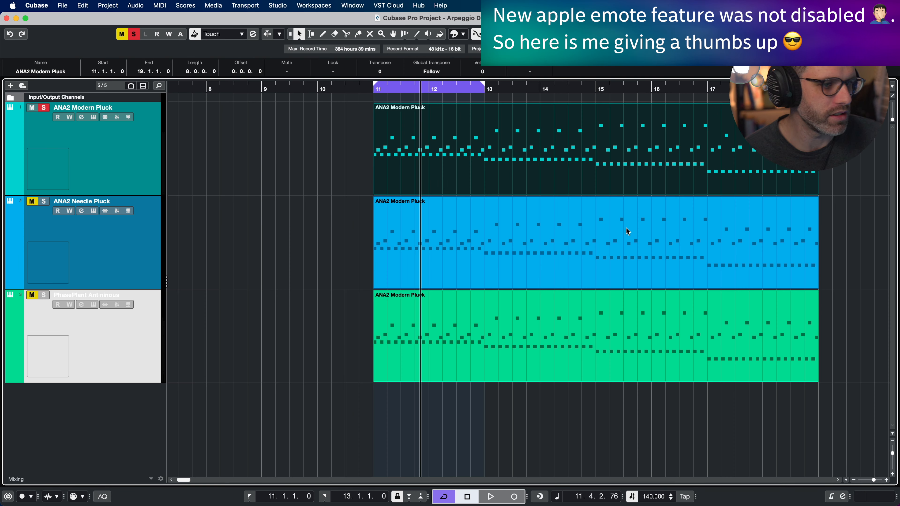
click(337, 247)
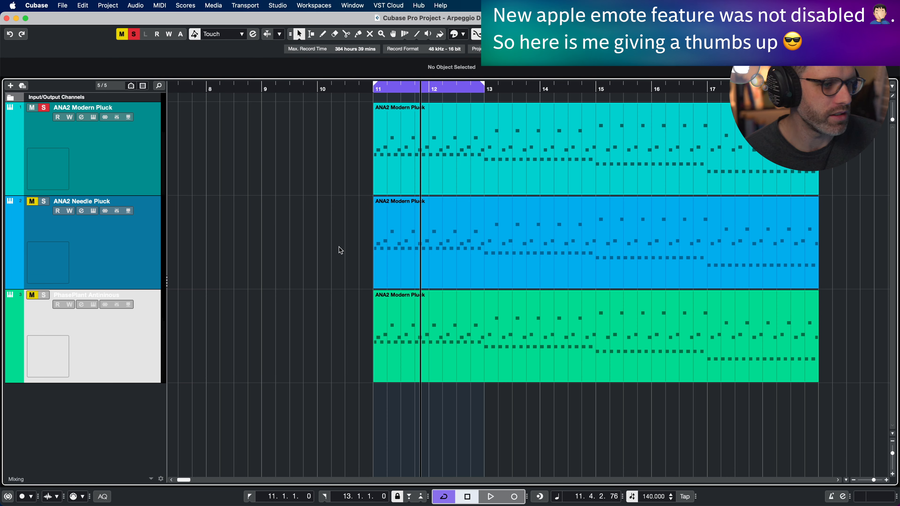
click(472, 249)
click(459, 331)
click(474, 247)
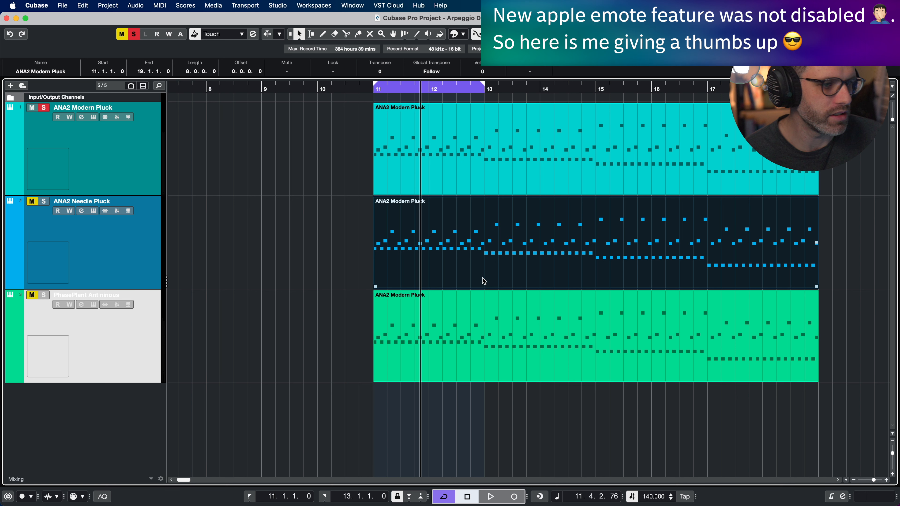
click(459, 165)
key(Return)
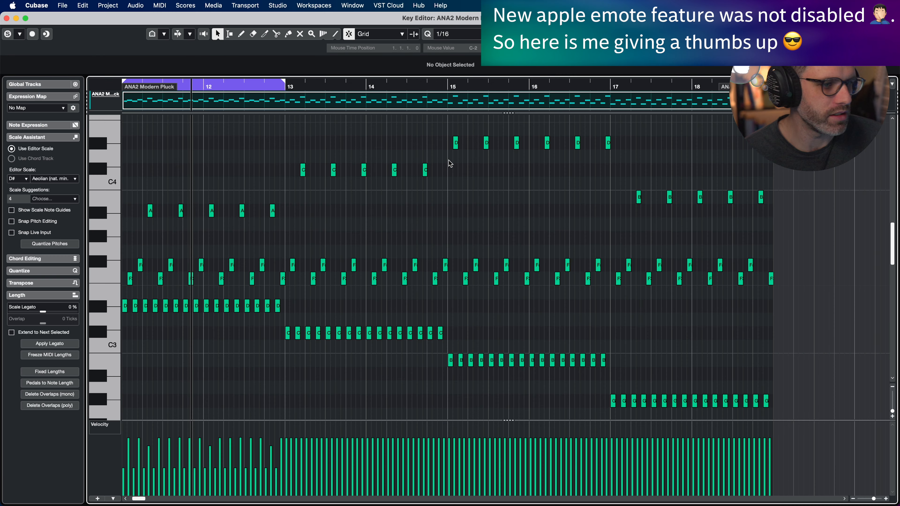
click(180, 211)
click(242, 211)
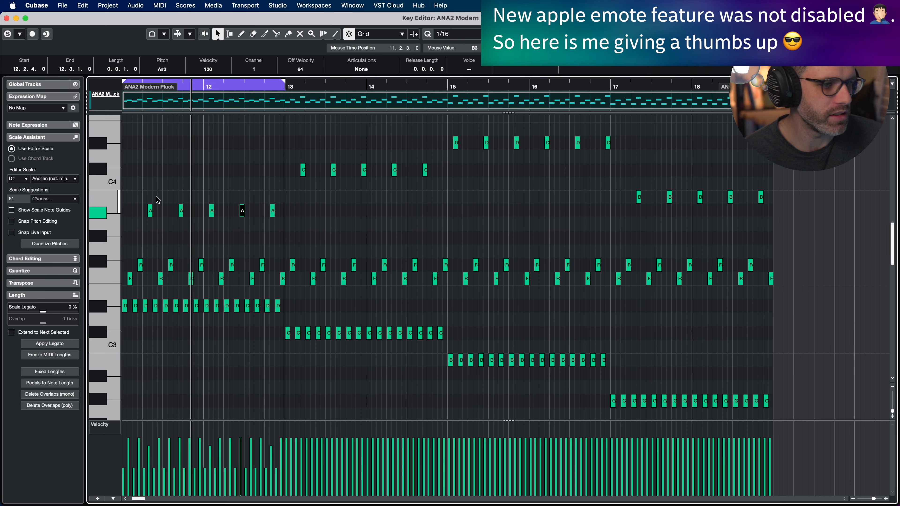
click(211, 210)
click(272, 211)
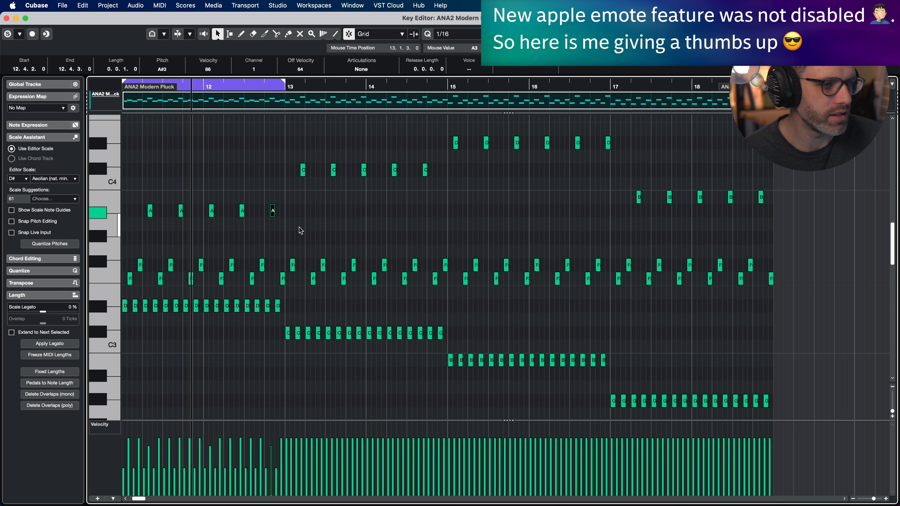
key(Escape)
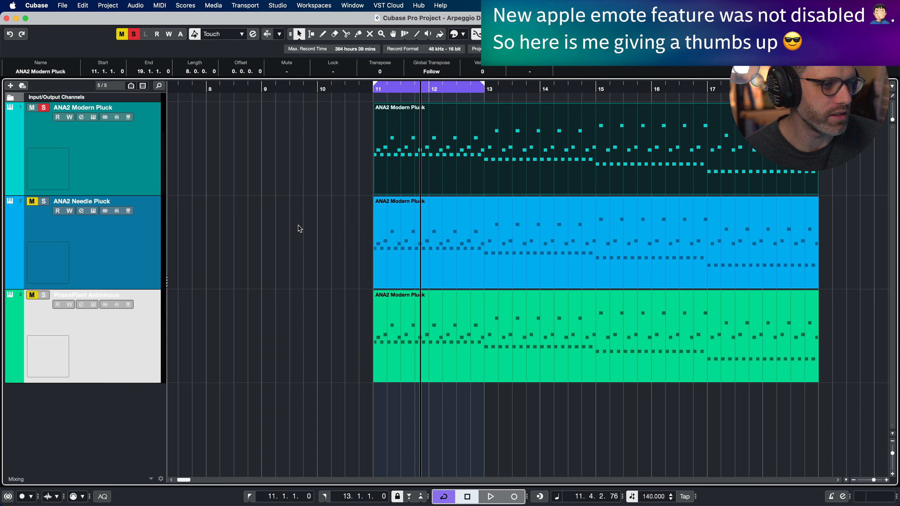
click(298, 225)
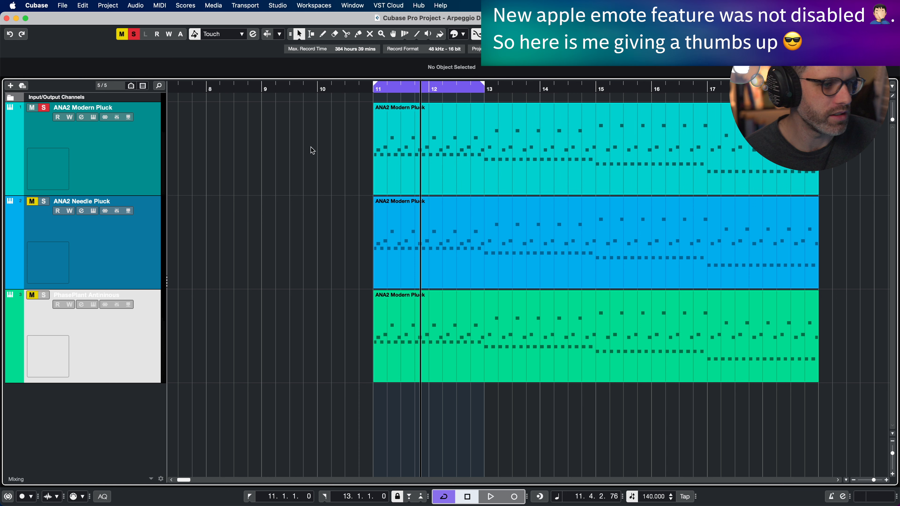
click(141, 144)
click(137, 334)
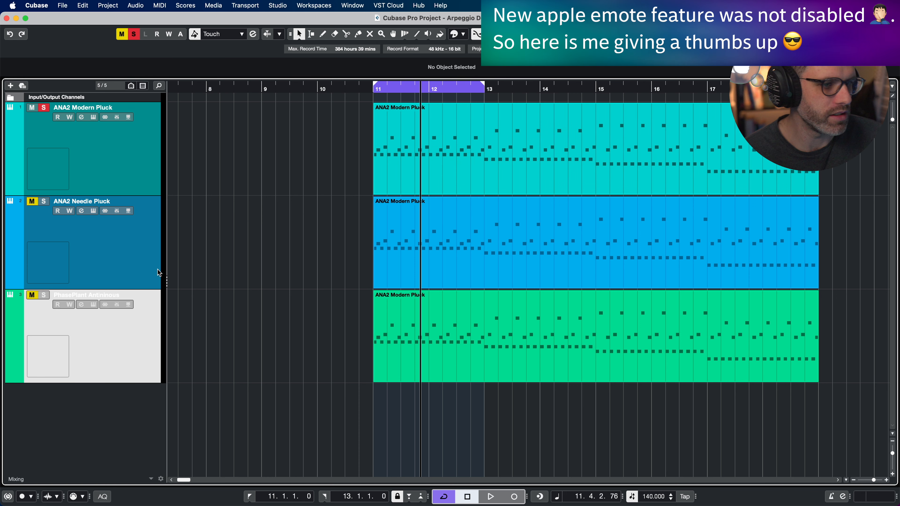
key(g)
key(g)
key(g)
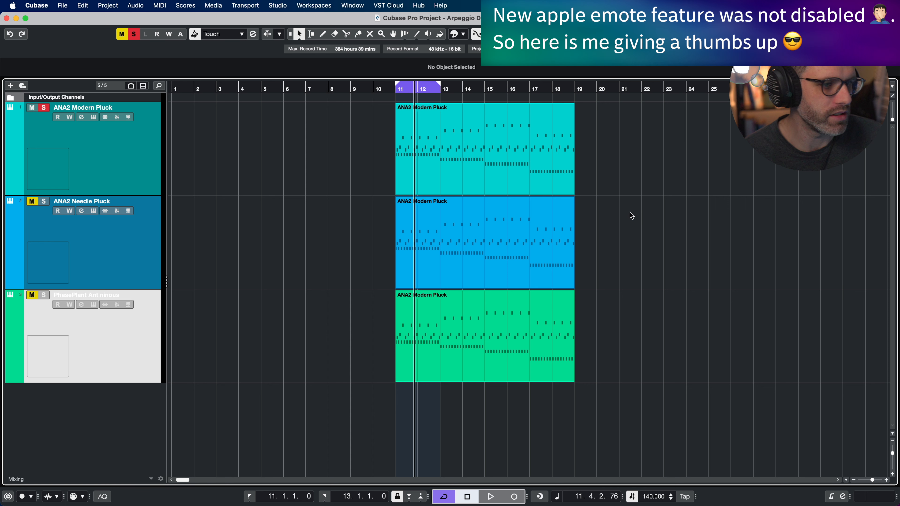
double_click(507, 147)
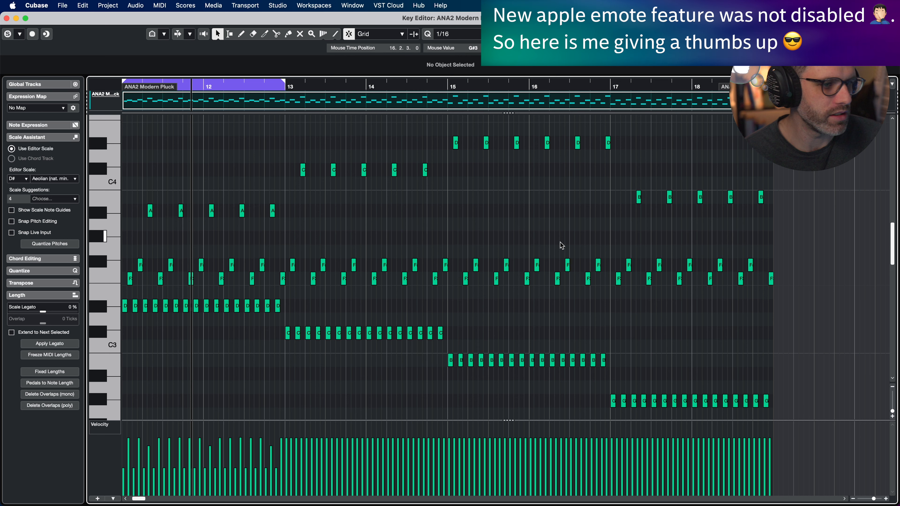
key(Escape)
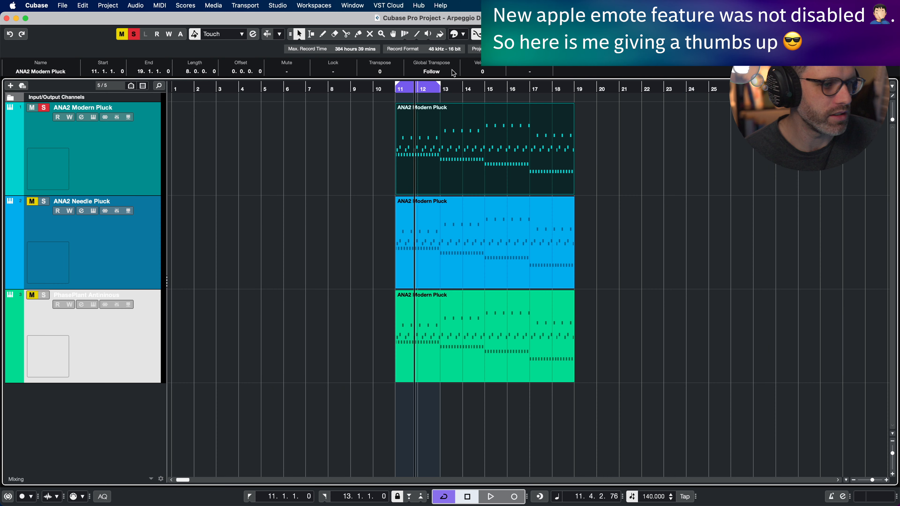
- Move the loop range to bars 21 and 22 and create an empty ANA2 Modern Pluck part there, viewing it in the Key Editor
drag(427, 88, 644, 106)
click(679, 149)
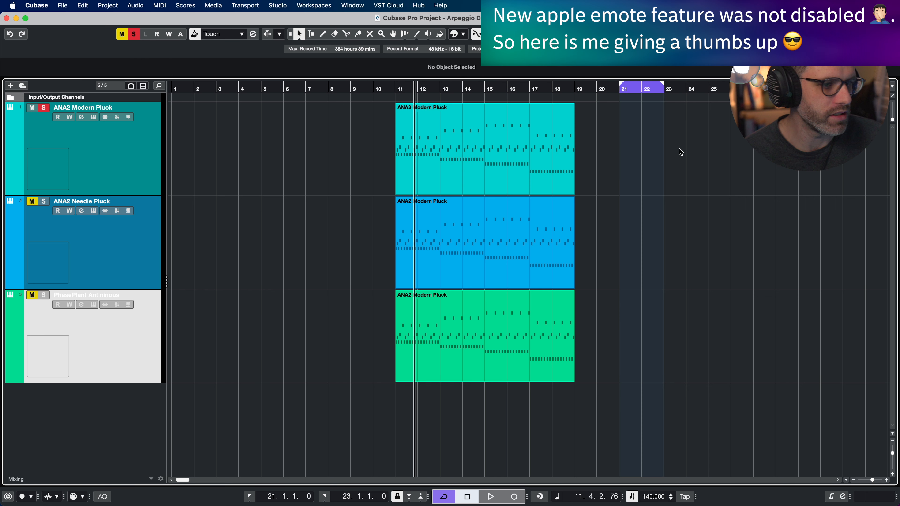
double_click(638, 155)
double_click(638, 156)
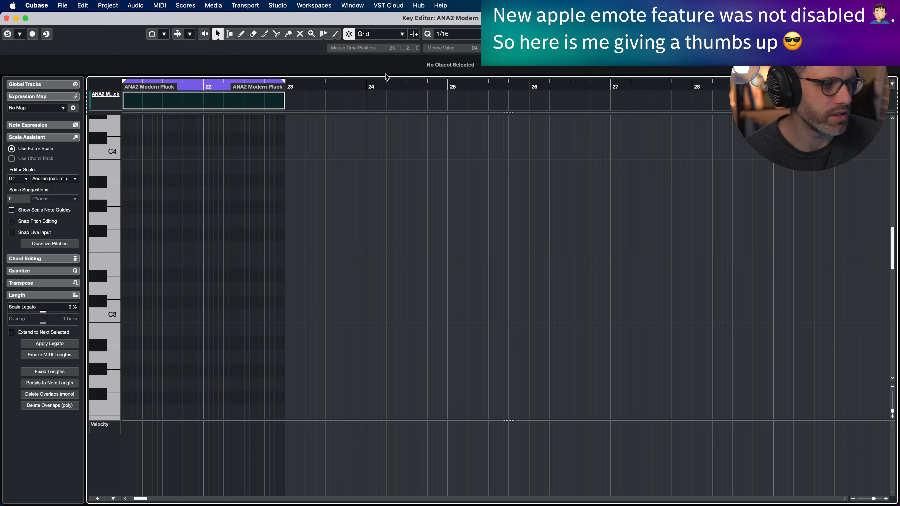
key(h)
click(335, 34)
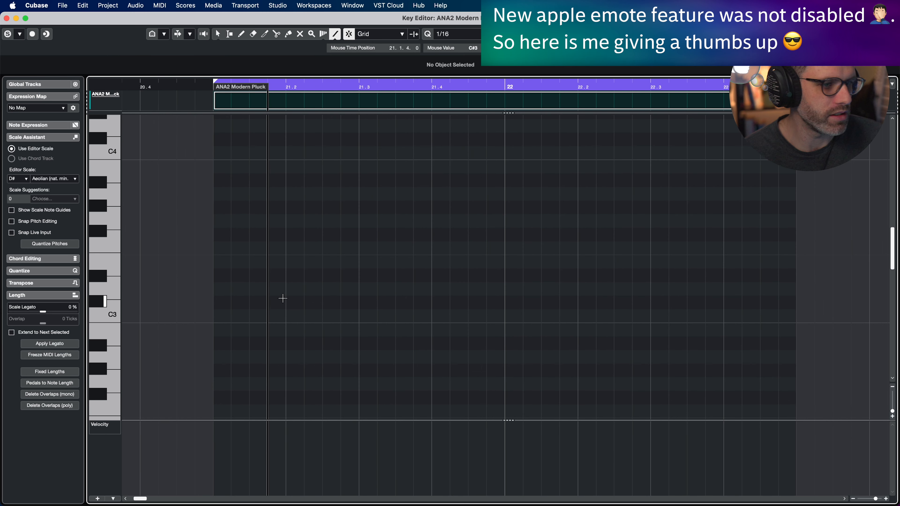
key(Return)
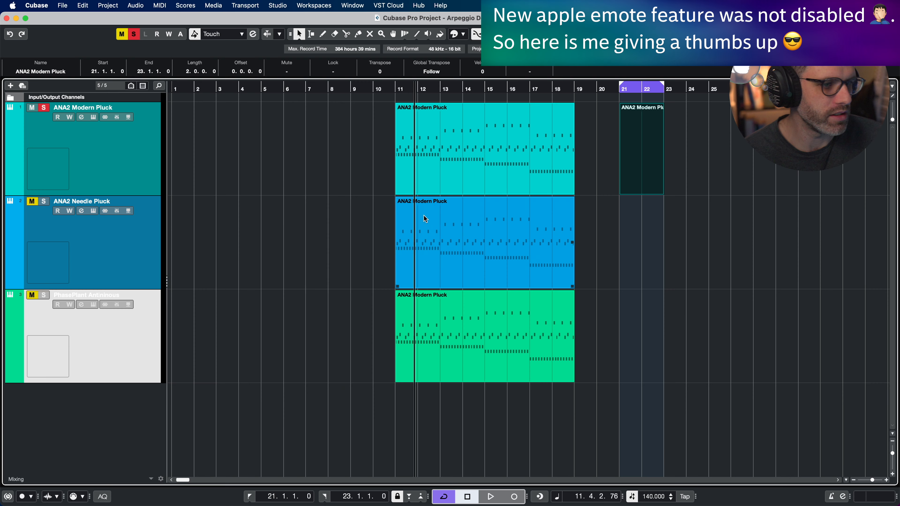
- Record MIDI starting after bar 24, switching from the PhasePlant Antininous track to ANA2 Modern Pluck while recording, and stop in bar 33
click(679, 90)
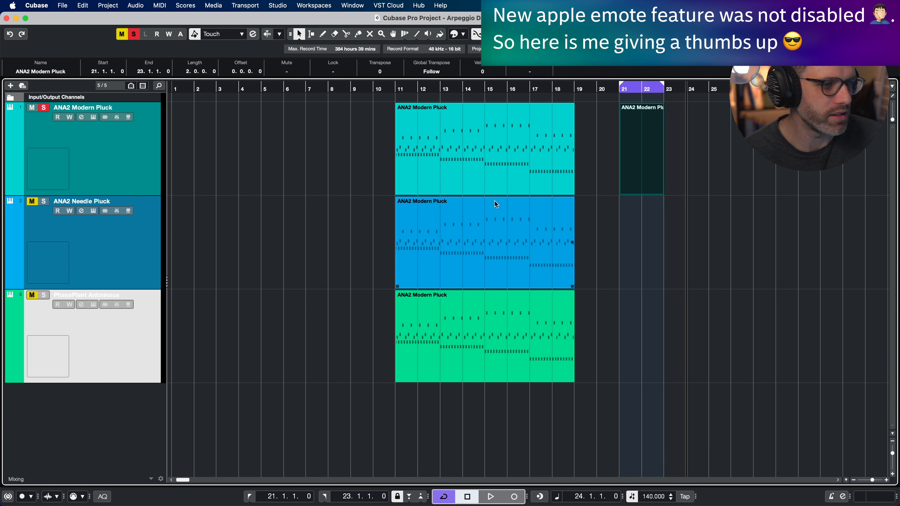
key(space)
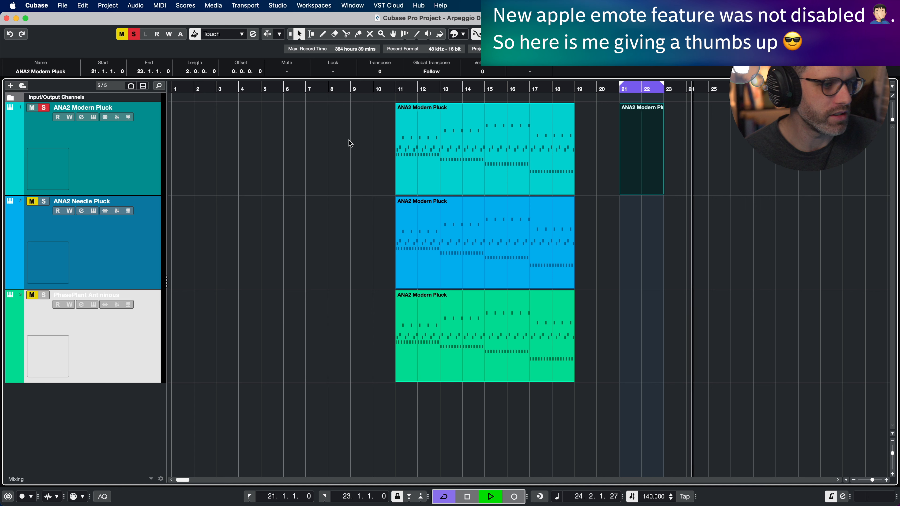
click(513, 497)
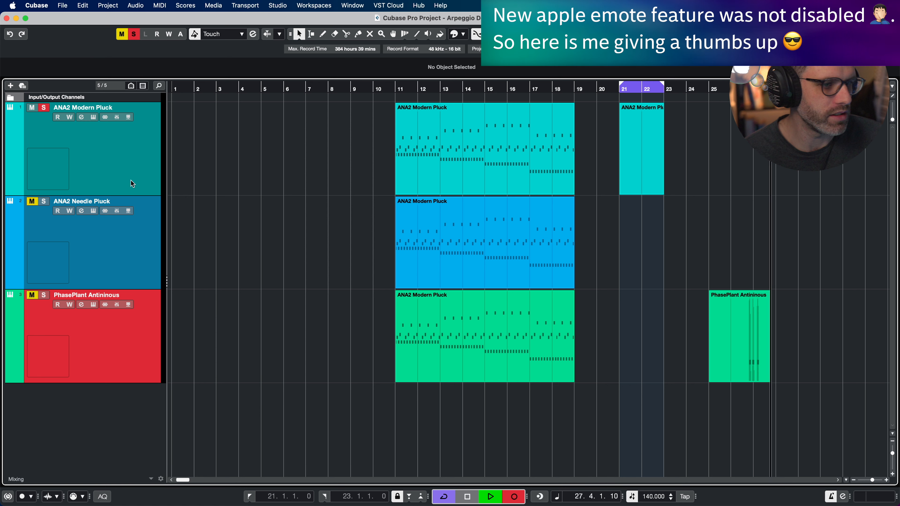
click(144, 164)
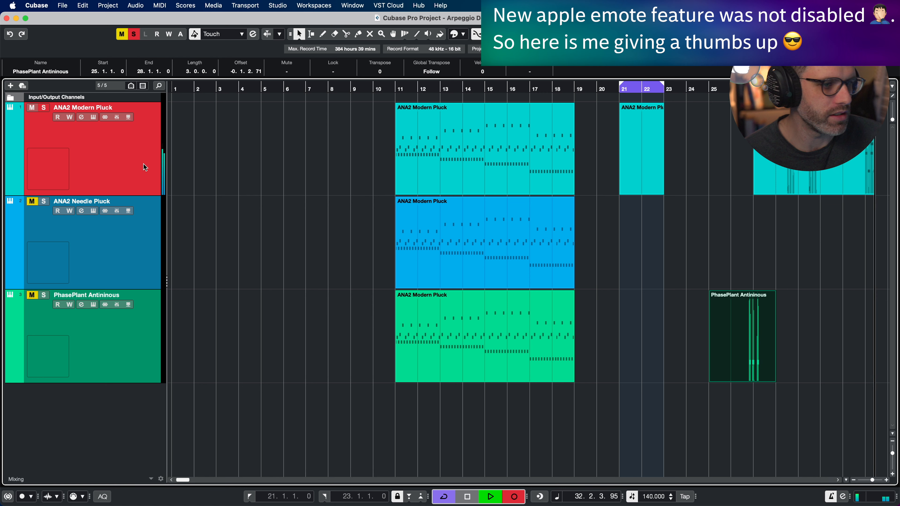
key(space)
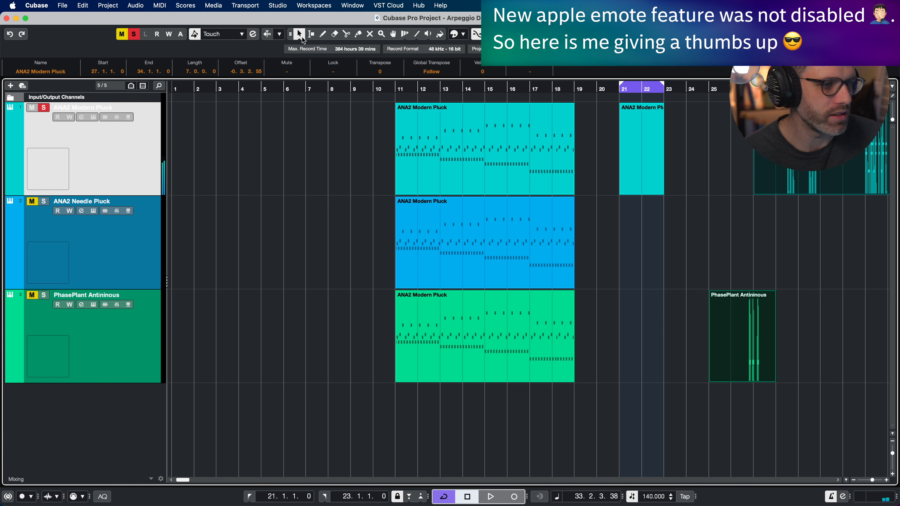
- Open the newly recorded ANA2 Modern Pluck part in the Key Editor at the notes in bar 32
drag(799, 251, 872, 242)
scroll(819, 211, right, 5)
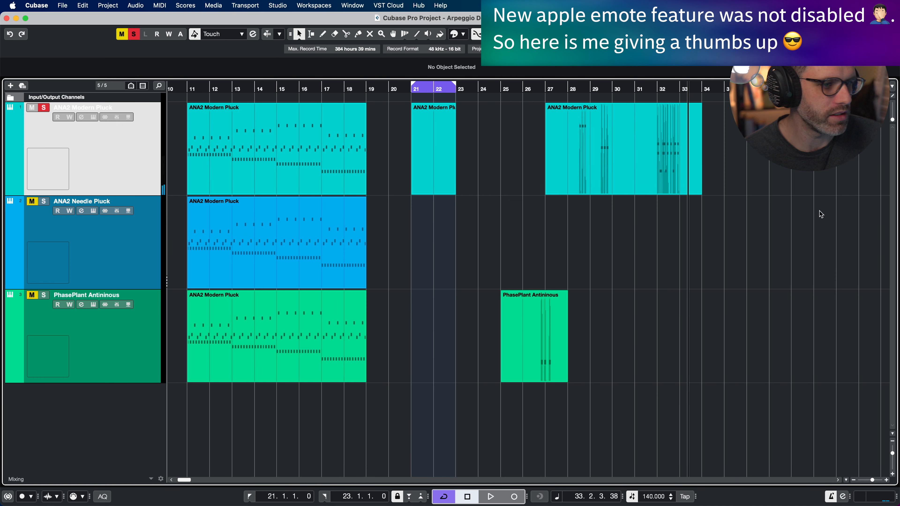
double_click(661, 101)
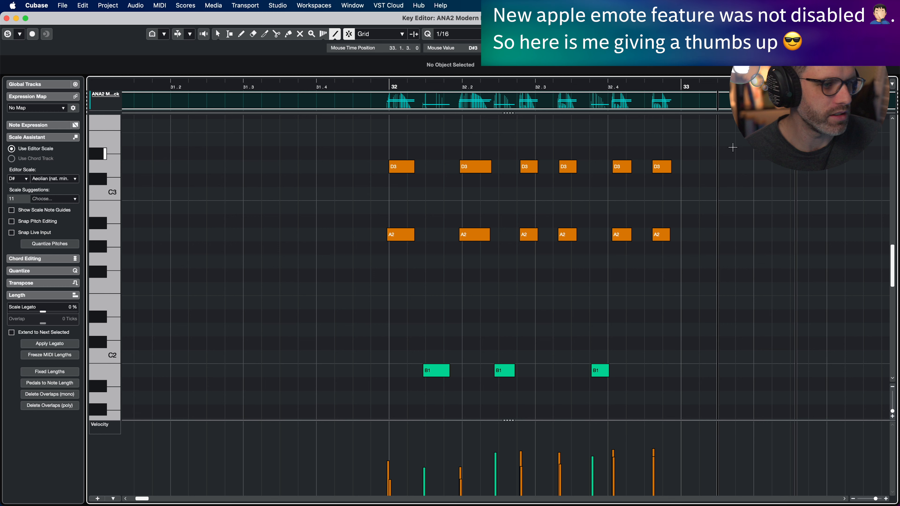
- Select all the recorded D3, A2 and B1 notes in bar 32 and quantize them to 1/16
drag(717, 147, 508, 381)
key(super+z)
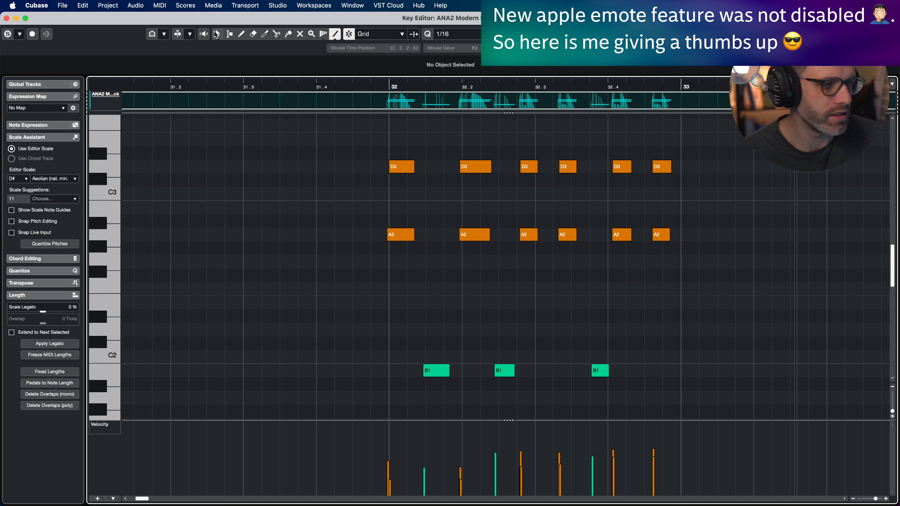
click(216, 34)
drag(326, 152, 719, 417)
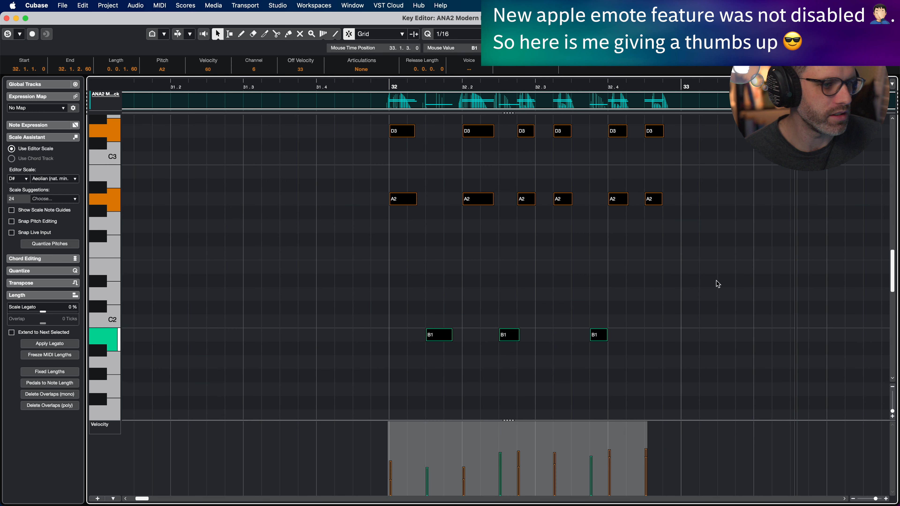
click(712, 265)
- Set the loop range to bar 32 and play back the quantized notes
scroll(496, 249, up, 4)
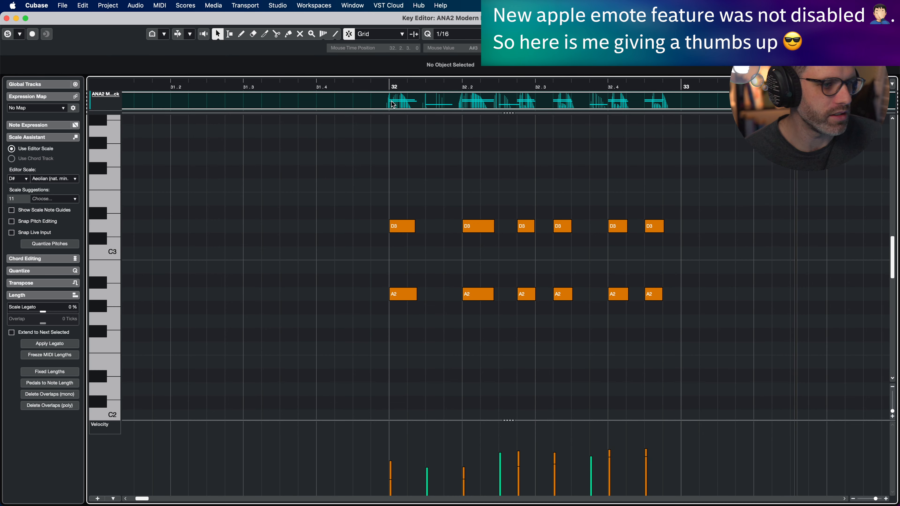
drag(391, 86, 683, 83)
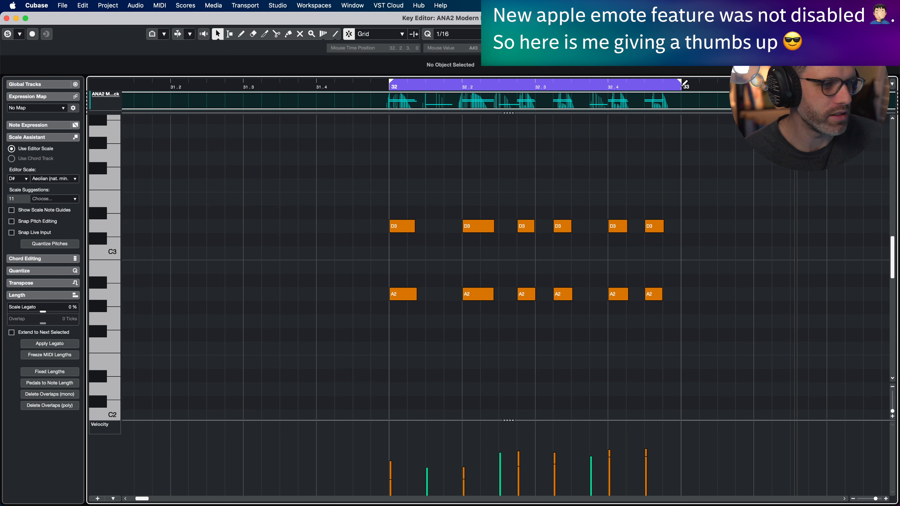
key(space)
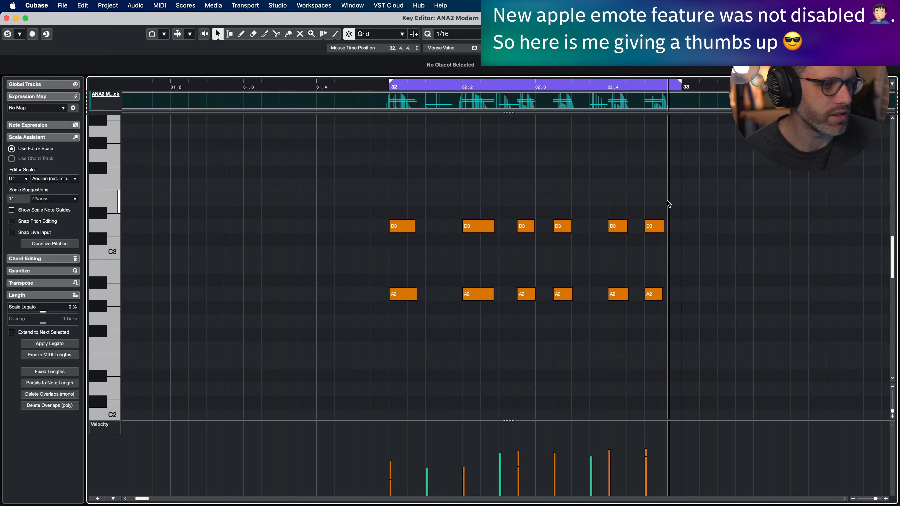
- Give all the D3, A2 and B1 notes in bar 32 a fixed 1/16 length and play back the loop
drag(674, 196, 425, 327)
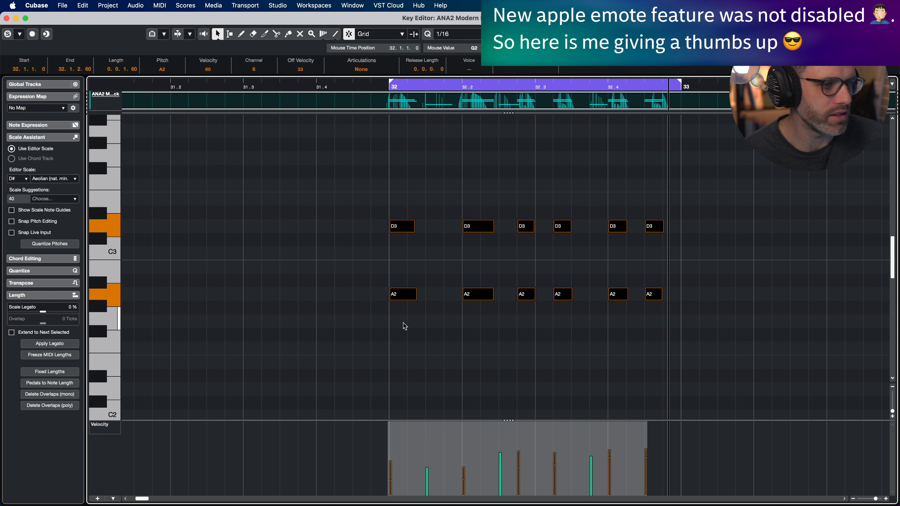
key(g)
key(g)
key(g)
key(g)
scroll(628, 243, down, 5)
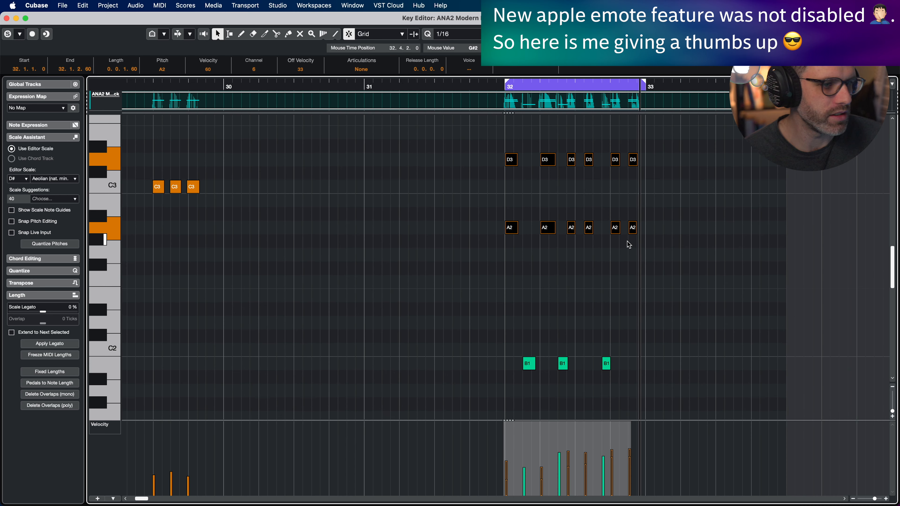
click(672, 277)
drag(655, 335, 493, 396)
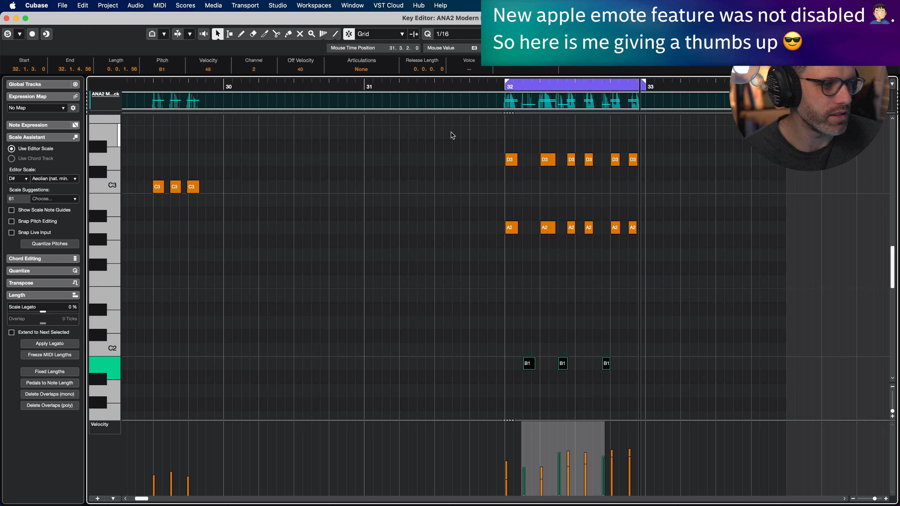
drag(450, 135, 726, 383)
click(42, 372)
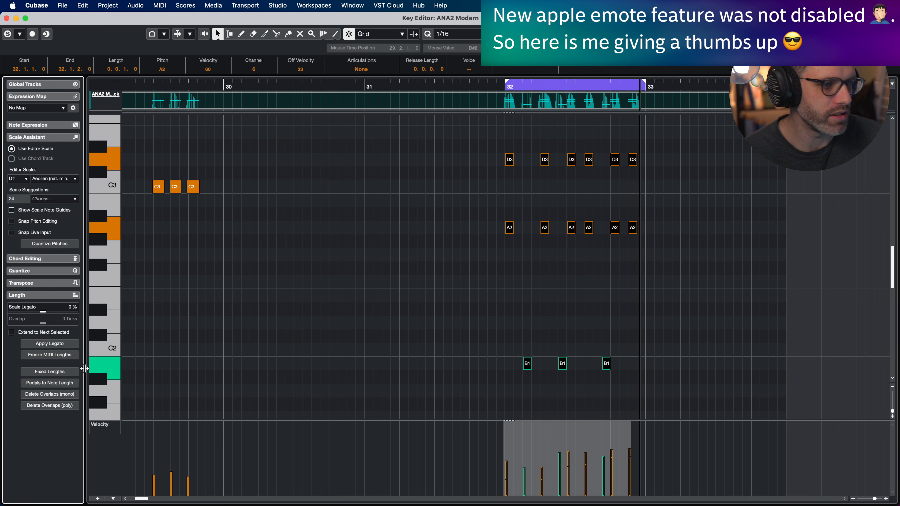
click(649, 251)
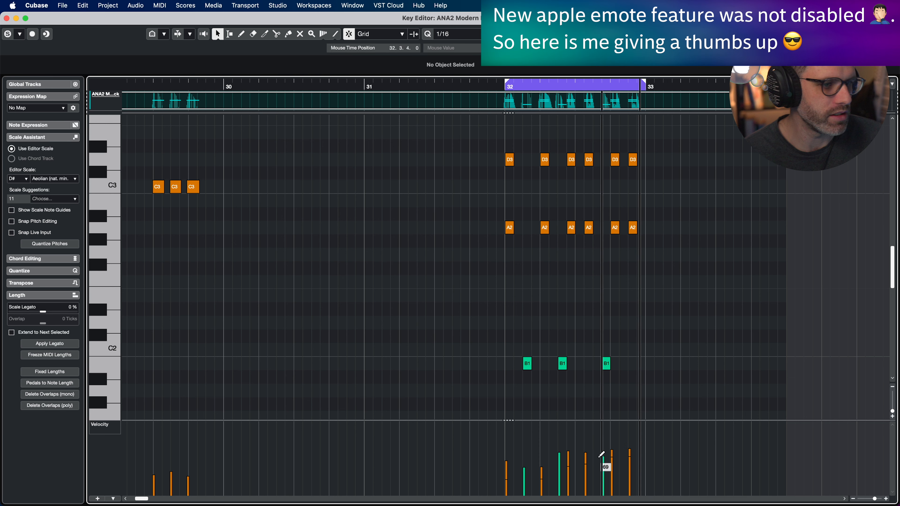
key(KP_1)
key(space)
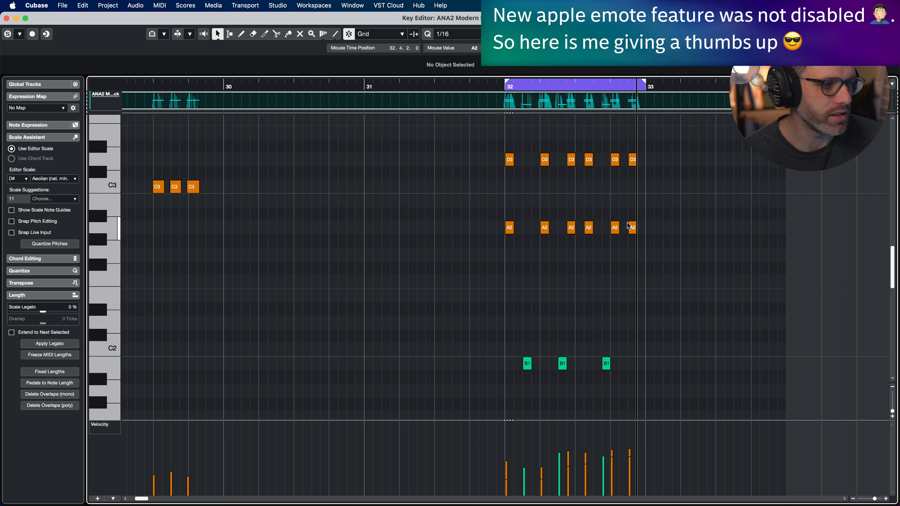
- Delete all the D3 notes in bar 32
drag(666, 182, 506, 251)
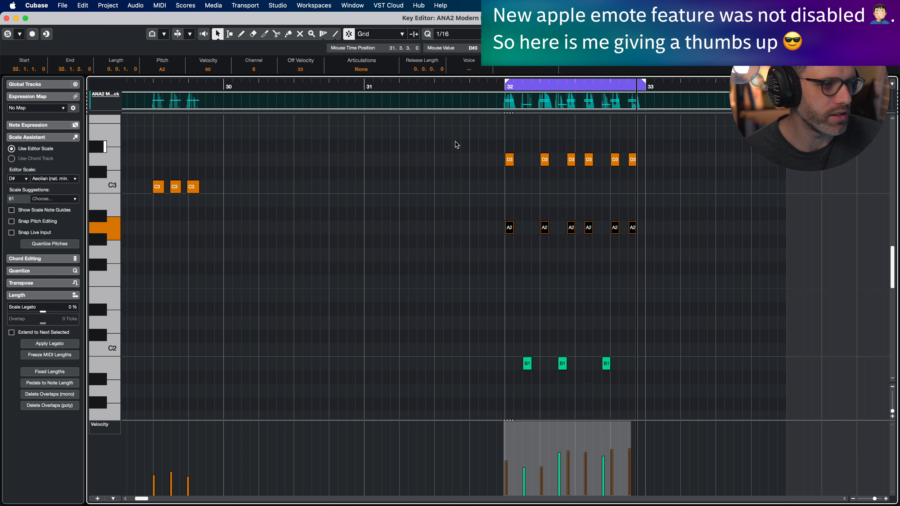
drag(456, 144, 699, 174)
key(BackSpace)
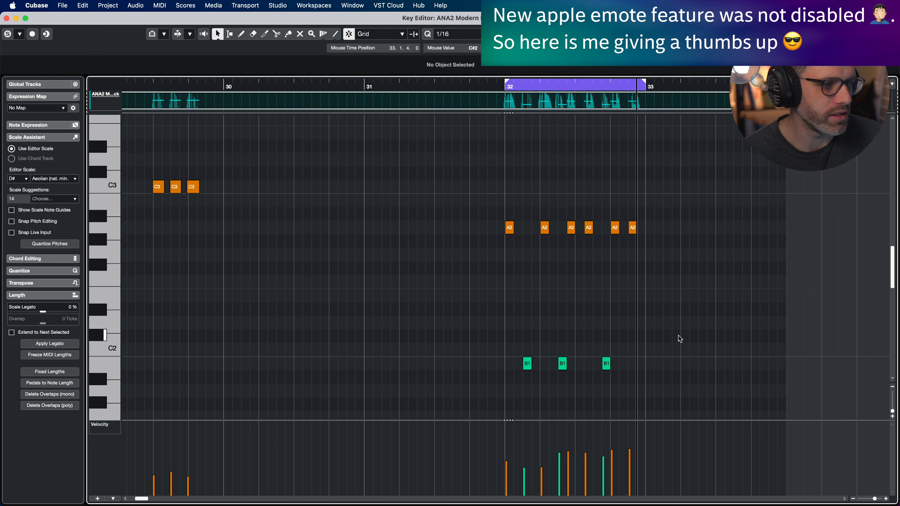
- Transpose the three B1 notes in bar 32 down to A1 and play back the loop
drag(682, 334, 500, 373)
key(Down)
key(Down)
click(528, 320)
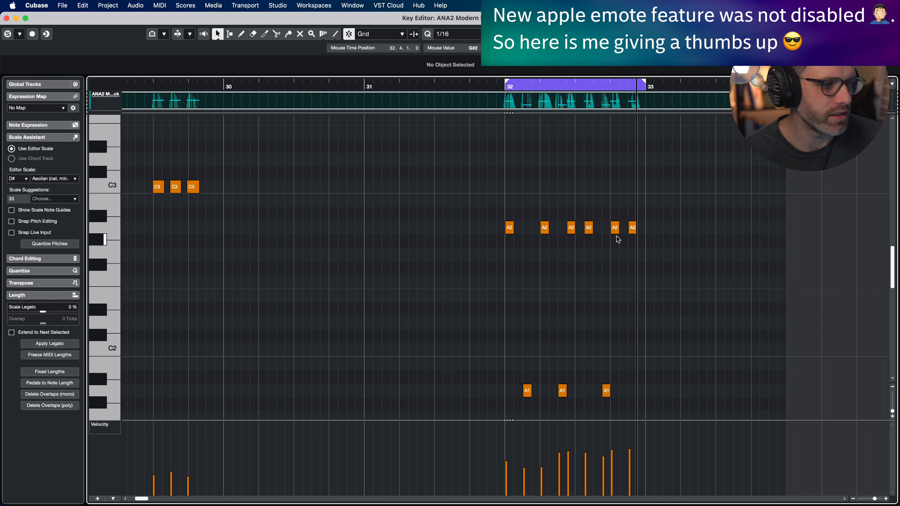
key(space)
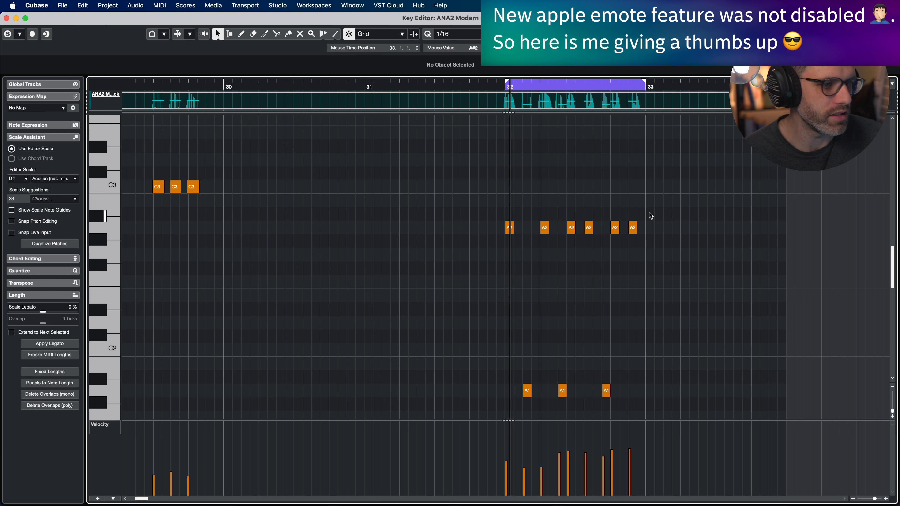
- Transpose all notes in the part up six semitones, putting bar 32 on D#3 and D#2, and save the project
key(h)
key(h)
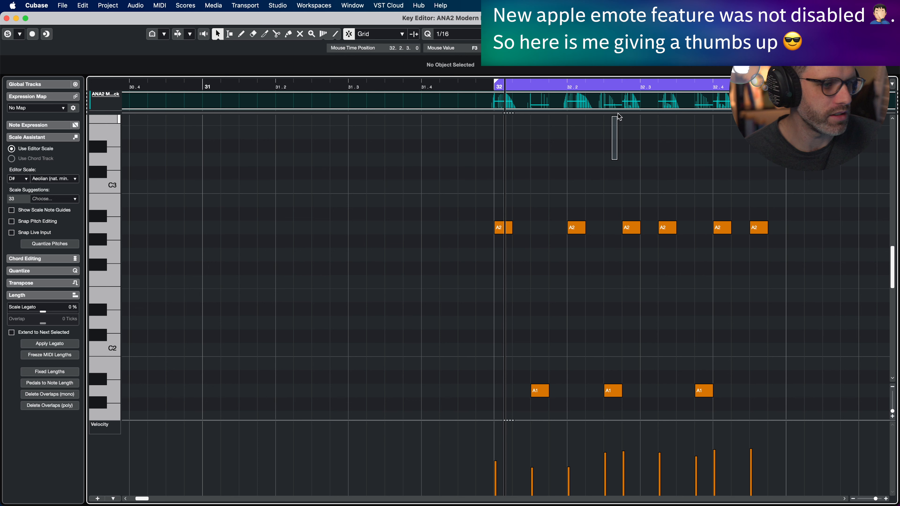
scroll(613, 138, up, 3)
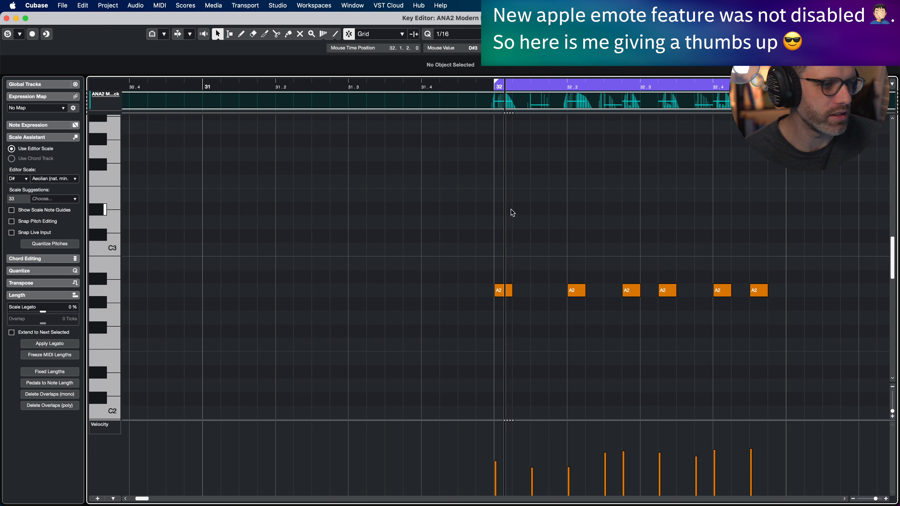
scroll(583, 262, down, 2)
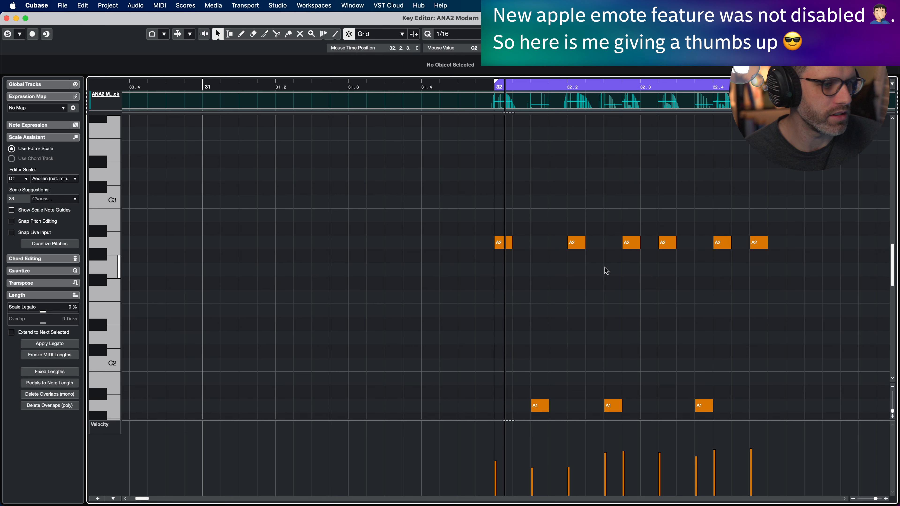
scroll(595, 263, left, 1)
scroll(595, 264, right, 10)
scroll(596, 267, left, 6)
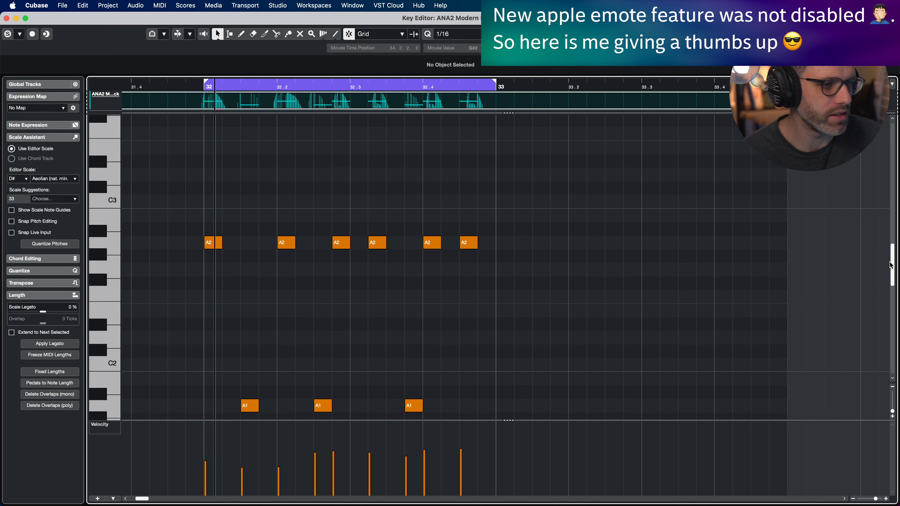
scroll(602, 227, down, 3)
scroll(407, 192, up, 1)
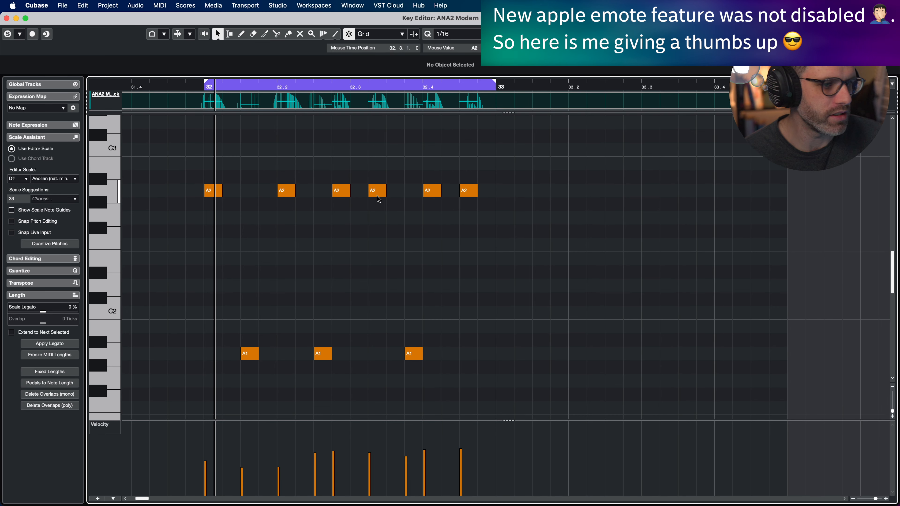
click(288, 193)
key(super+a)
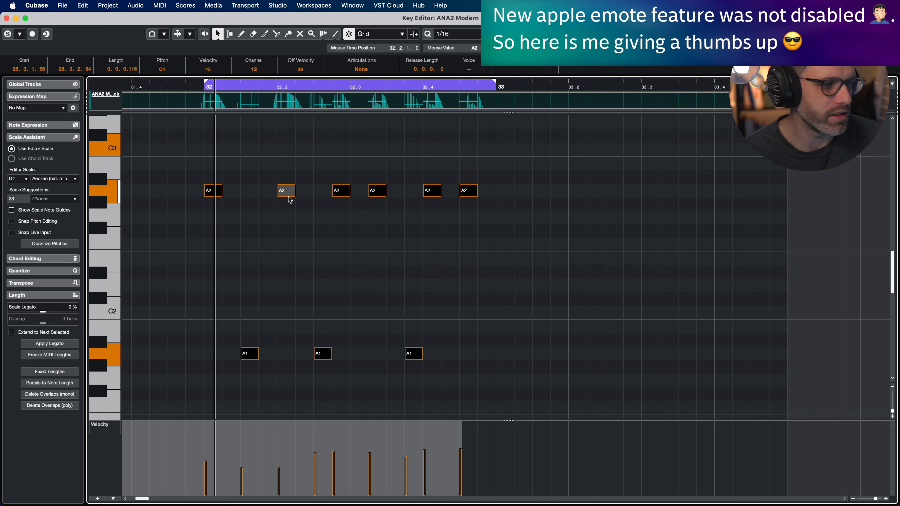
key(Up)
key(Up)
key(Up)
key(Up)
key(Up)
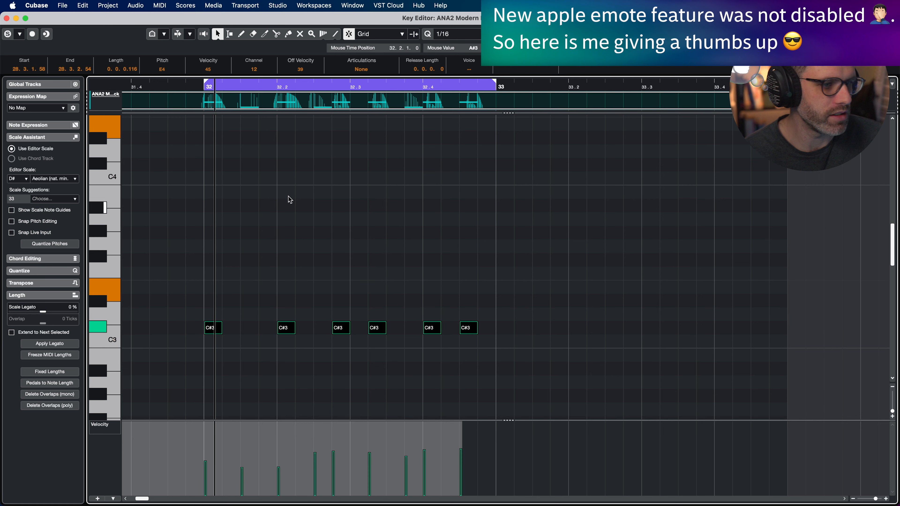
scroll(298, 209, up, 2)
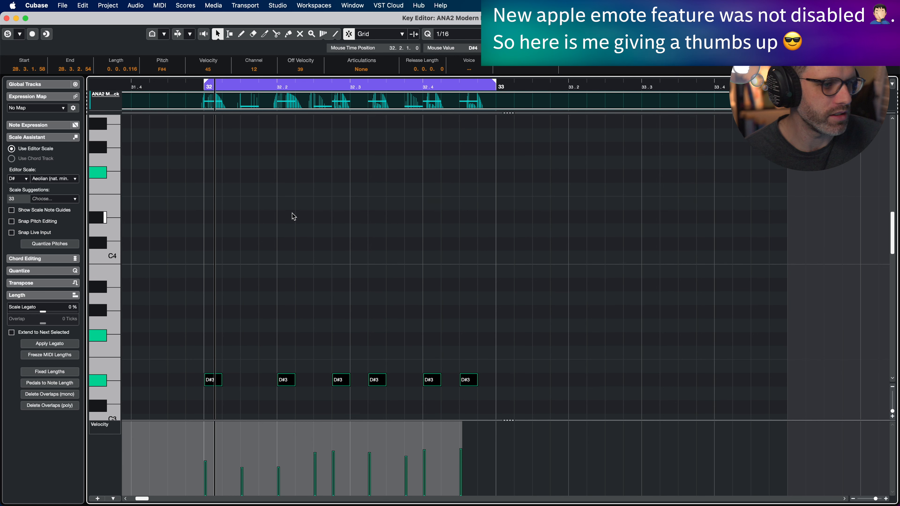
scroll(294, 213, down, 10)
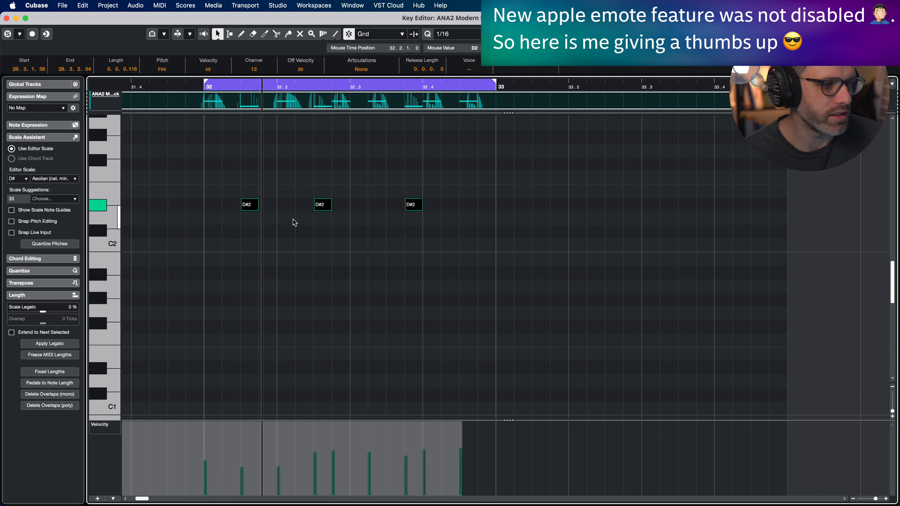
scroll(292, 222, up, 5)
key(super+s)
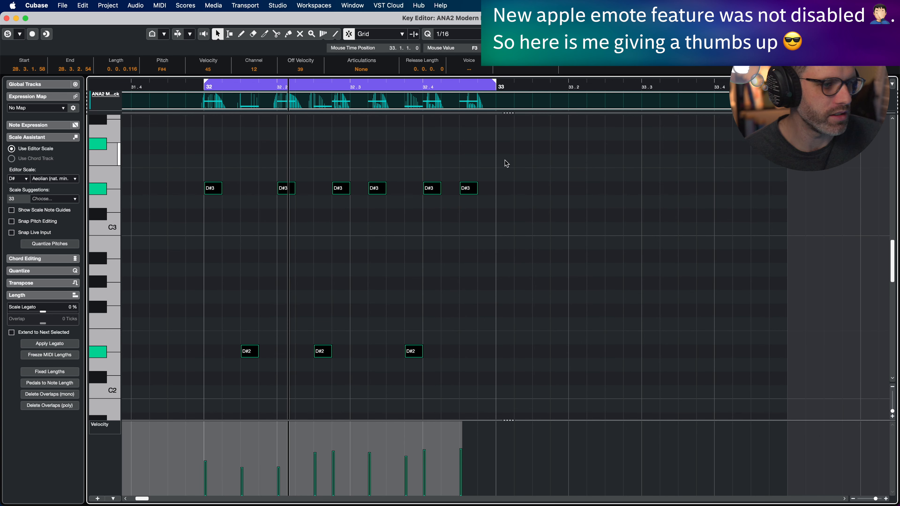
- Extend the loop range and the ANA2 Modern Pluck part through the end of bar 35
scroll(499, 161, down, 5)
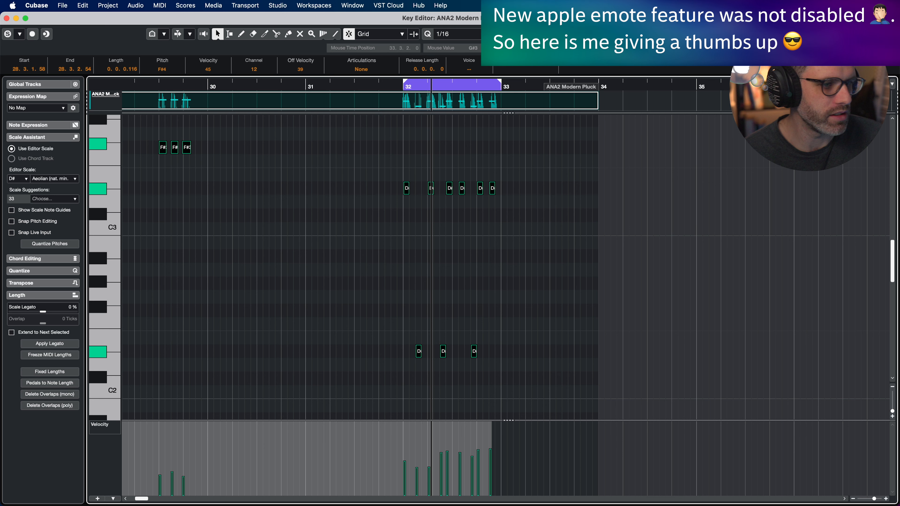
alt+click(793, 84)
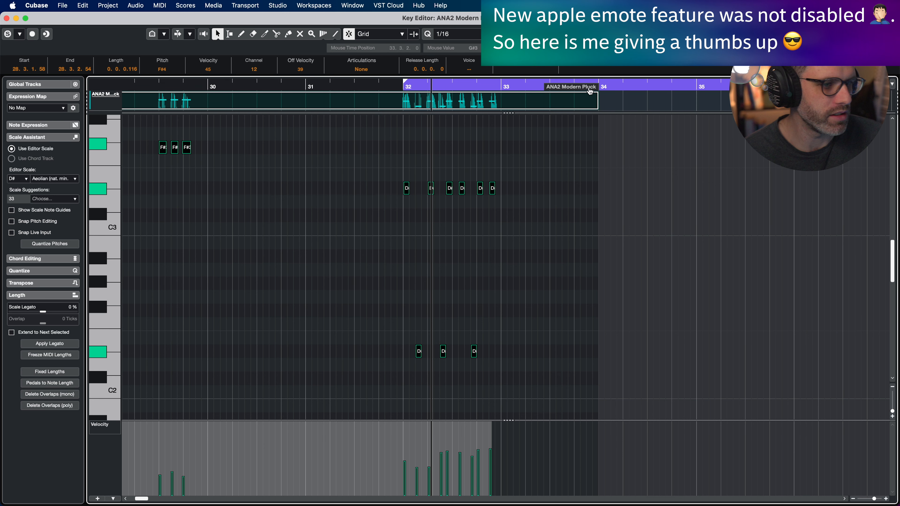
drag(597, 101, 794, 172)
click(785, 173)
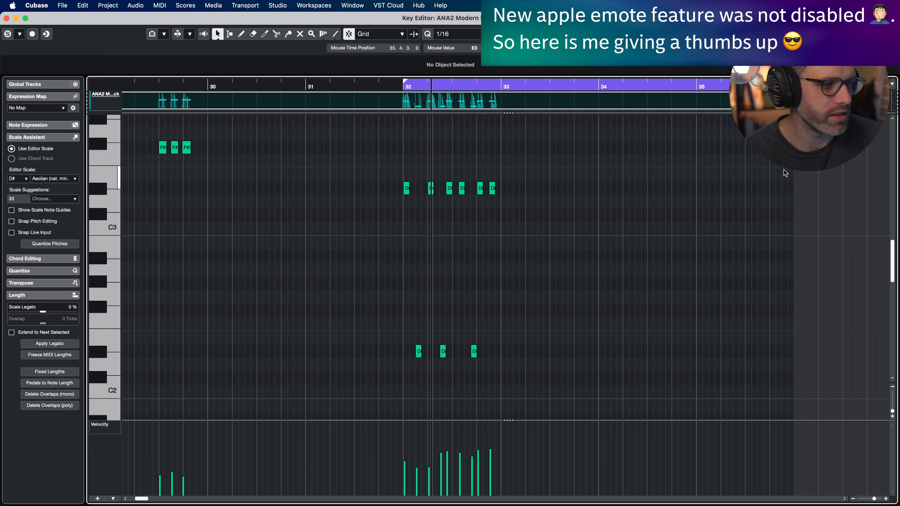
- Copy the D#3 and D#2 pattern of bar 32 into bars 33, 34 and 35 and play it back
scroll(615, 166, down, 2)
drag(584, 143, 400, 350)
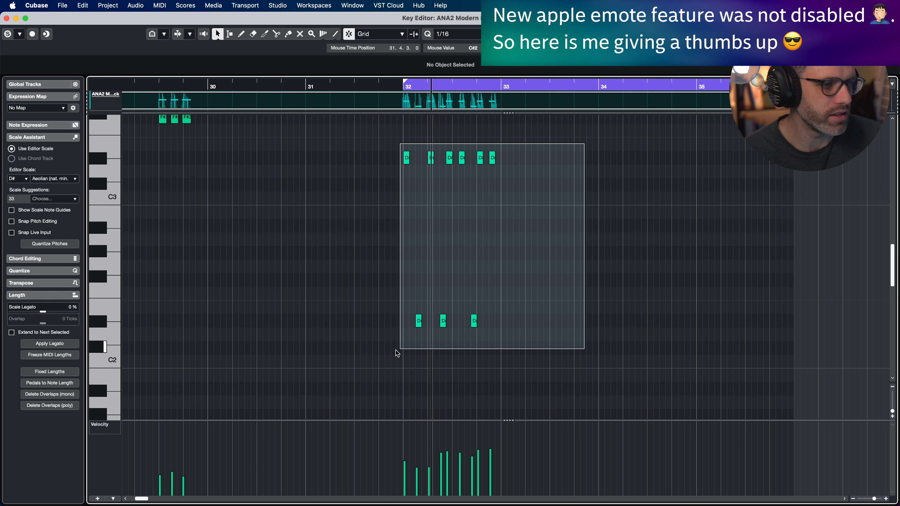
drag(407, 159, 702, 161)
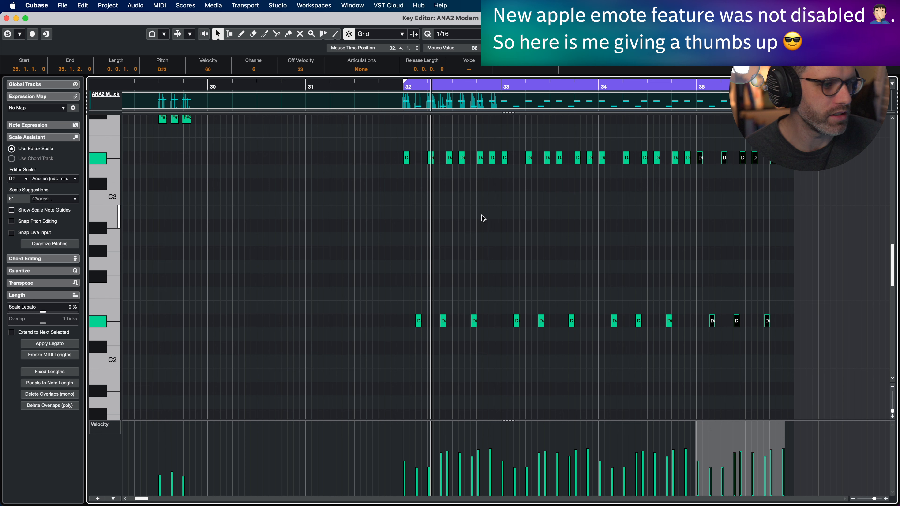
scroll(483, 219, up, 3)
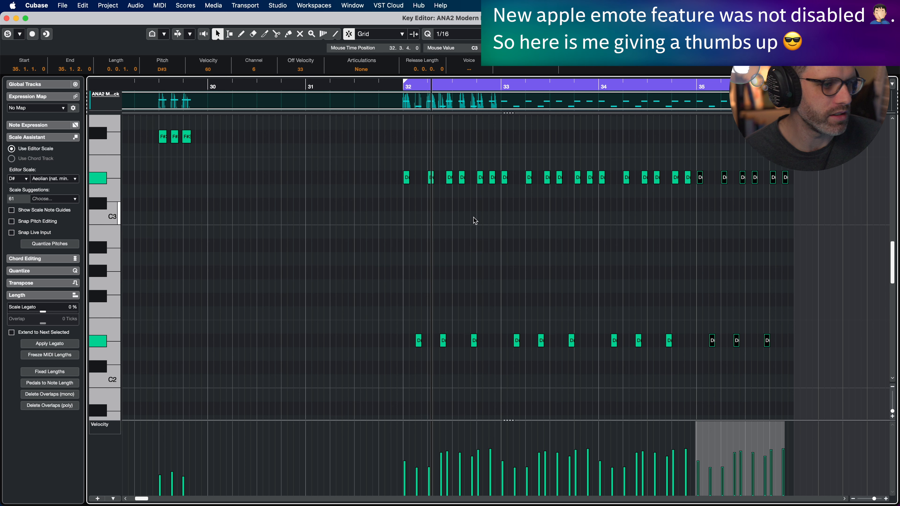
key(space)
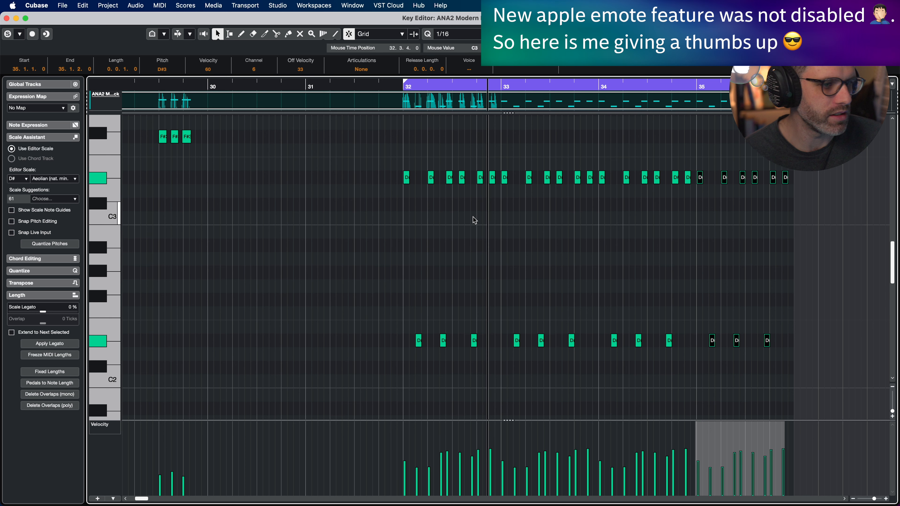
click(555, 118)
- Raise the second upper note of bar 32 to F3 and the third to F#3
scroll(555, 120, up, 6)
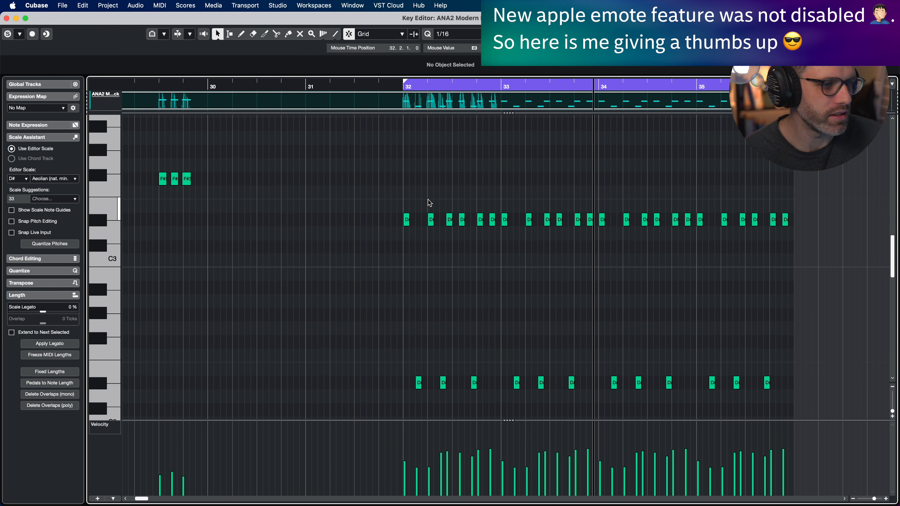
click(431, 219)
key(Up)
key(Up)
click(451, 220)
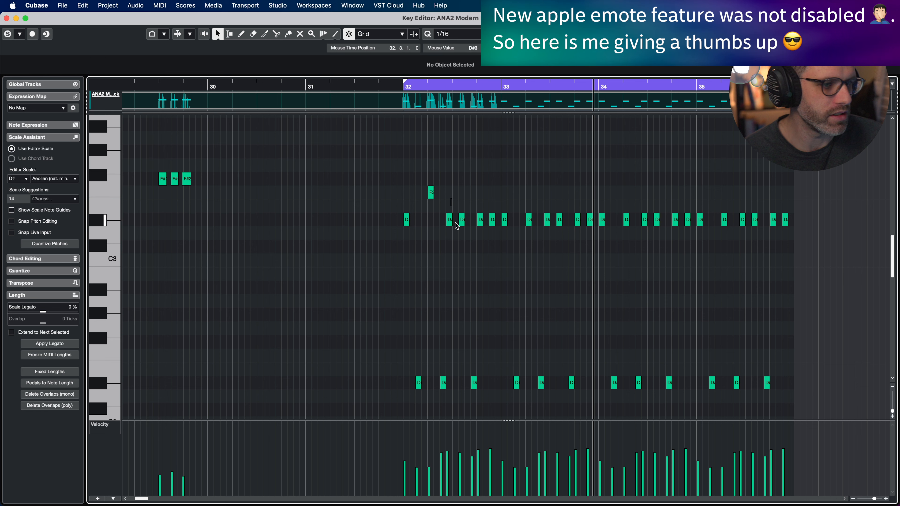
key(Up)
key(Up)
key(Up)
- Raise the fourth, fifth and sixth upper notes of bar 32 to A#3, B3 and C#4, and play back the melody
drag(456, 205, 485, 232)
key(Up)
key(Up)
key(Up)
key(Up)
key(Up)
key(Up)
key(Up)
key(Up)
key(Up)
key(Up)
key(Up)
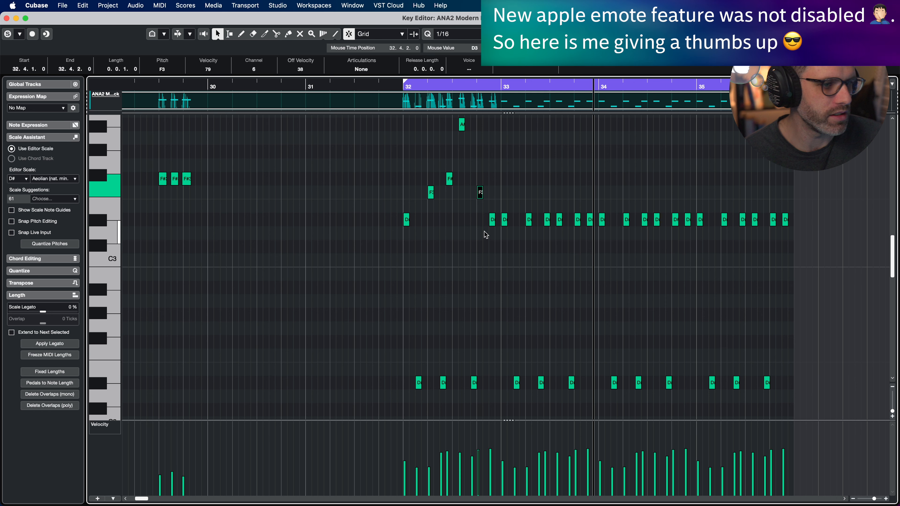
click(492, 233)
key(Up)
key(Up)
key(Up)
key(Up)
key(Up)
key(Up)
key(Up)
key(Up)
key(Up)
key(Up)
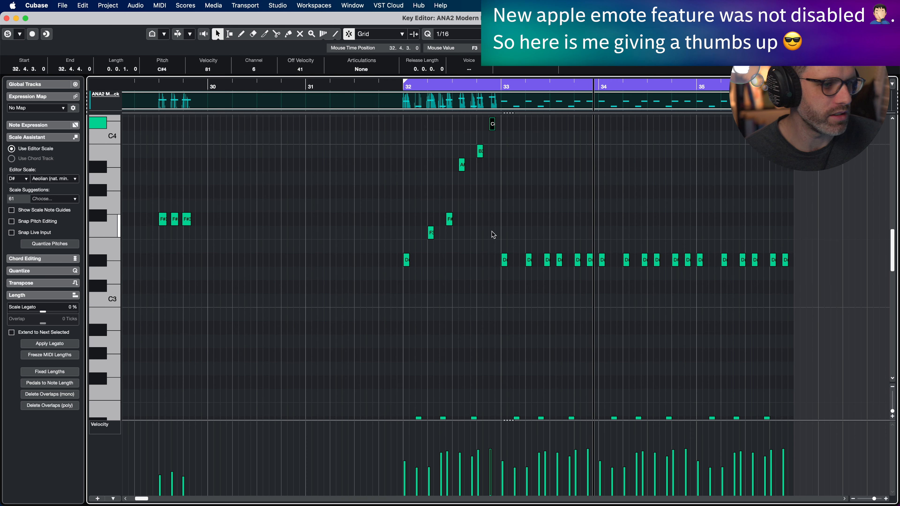
key(space)
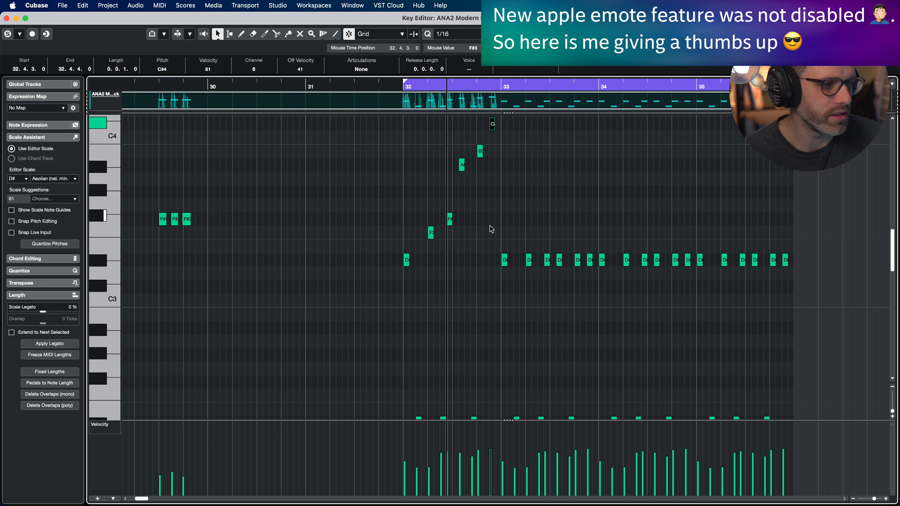
click(511, 132)
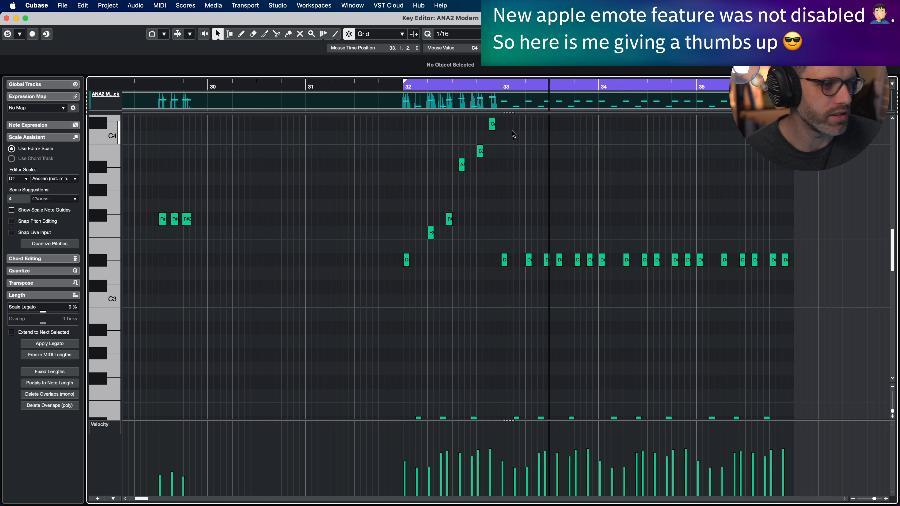
- Raise the last two upper notes of bar 32 to C#4 and D#4
scroll(514, 138, up, 3)
drag(460, 244, 492, 192)
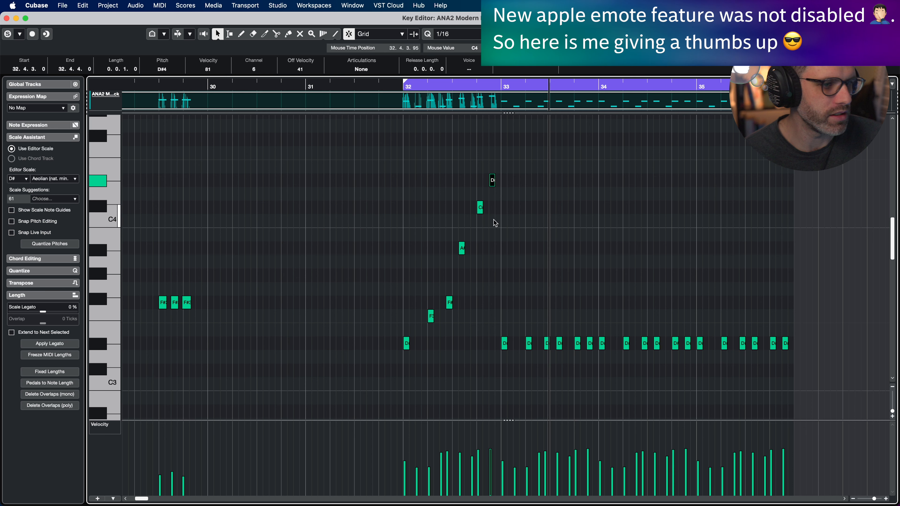
- Play back the bar 32 melody after selecting its first upper note
click(407, 343)
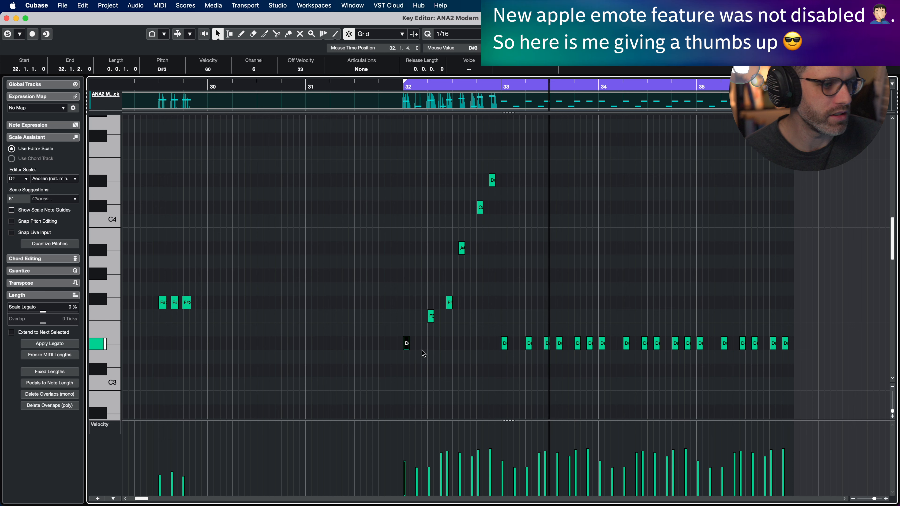
key(KP_1)
key(space)
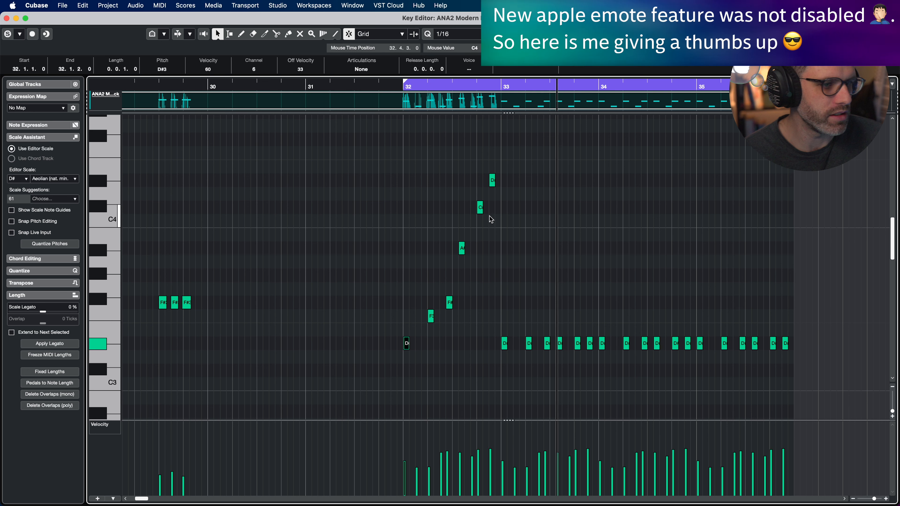
- Lower the last three upper notes of bar 32 to G#3, B3 and C#4, and play back the melody
drag(489, 216, 420, 254)
key(Down)
key(Down)
drag(450, 207, 491, 217)
key(Down)
key(Down)
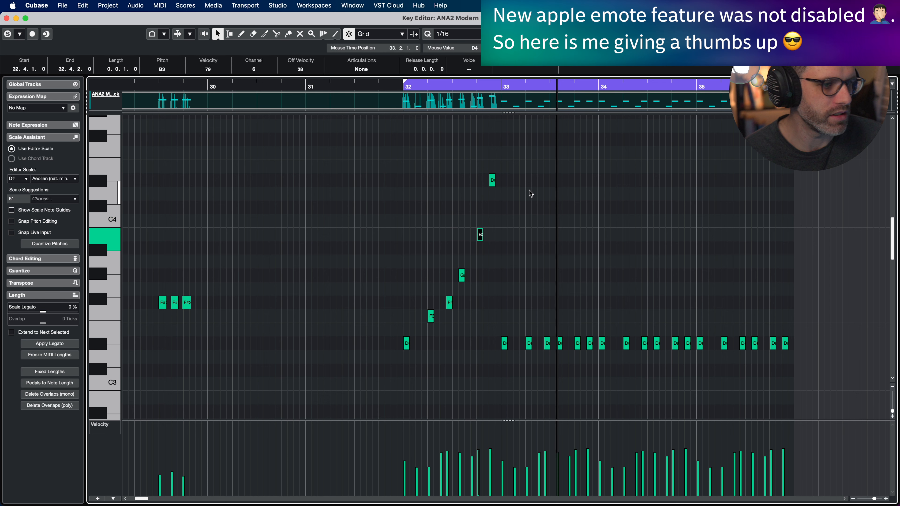
click(492, 180)
key(Down)
key(Down)
key(space)
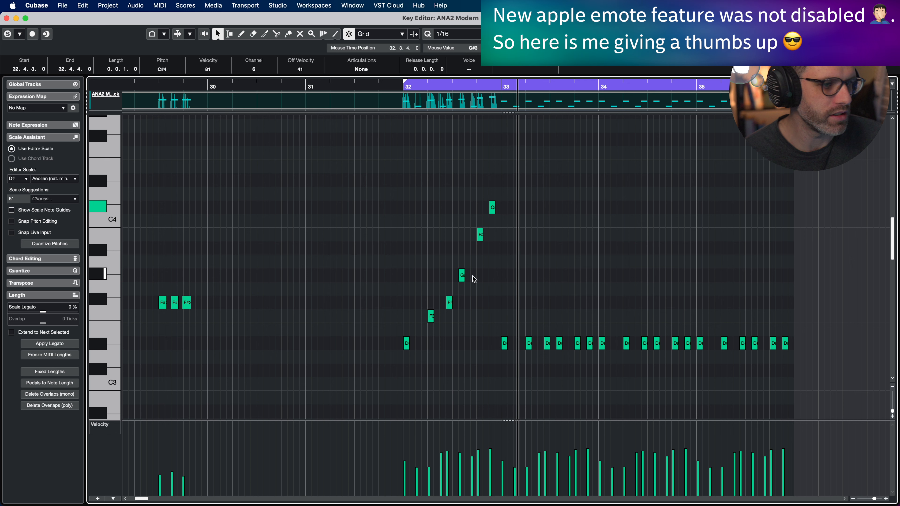
- Raise the fourth upper note of bar 32 to A#3
key(Up)
key(Up)
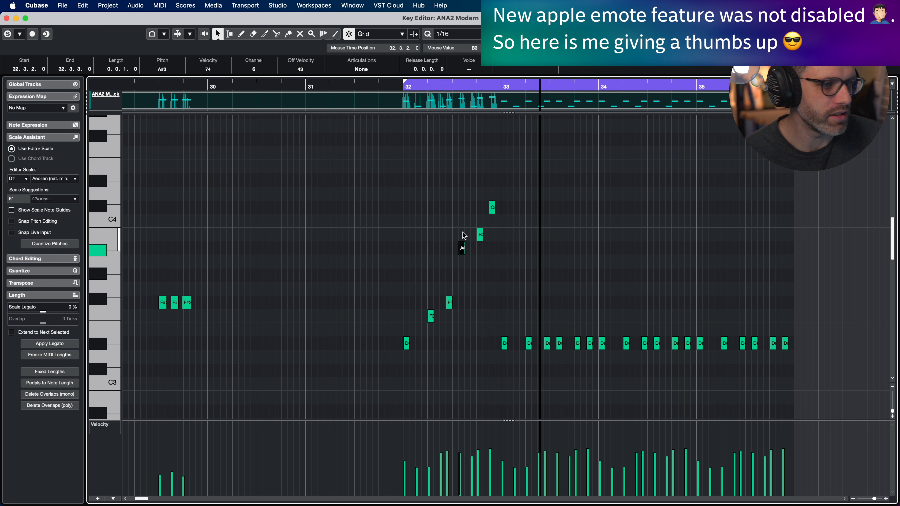
drag(463, 233, 502, 266)
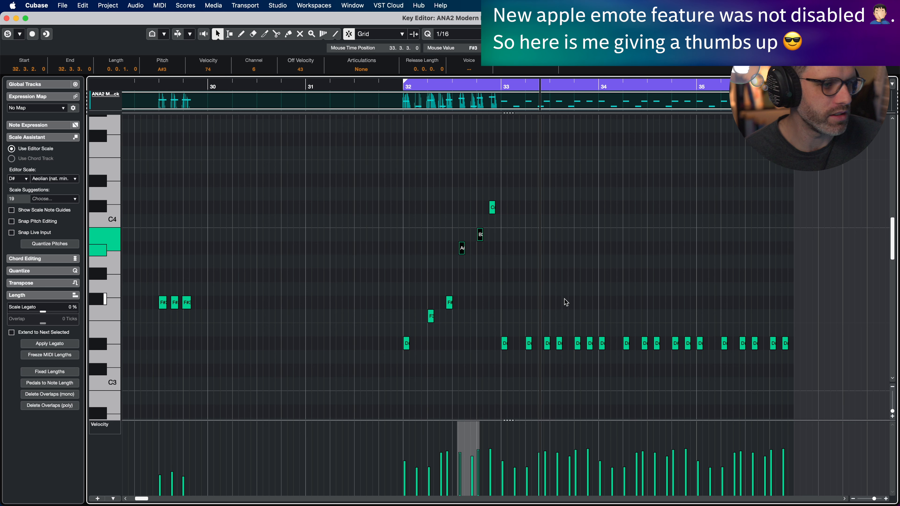
- Raise all the low D#2 notes in bars 33 to 35 to A#2
scroll(565, 301, down, 3)
scroll(544, 298, down, 4)
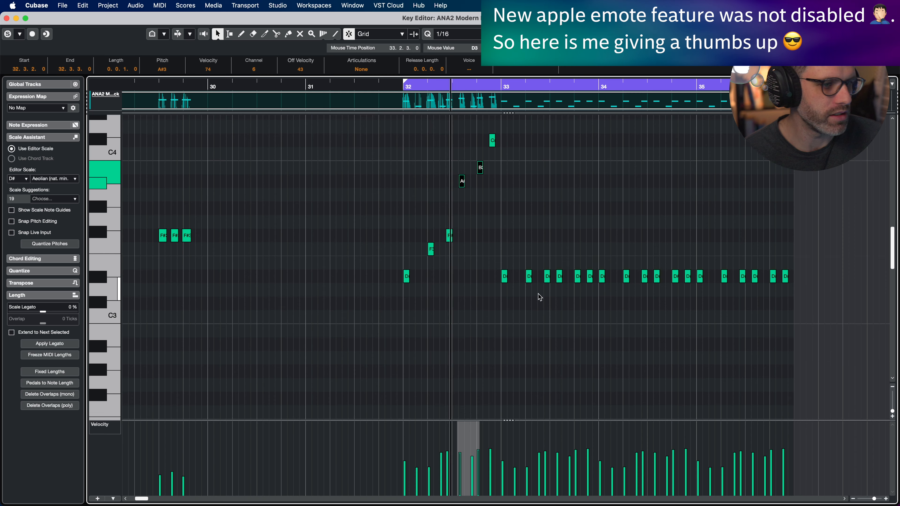
scroll(547, 291, down, 3)
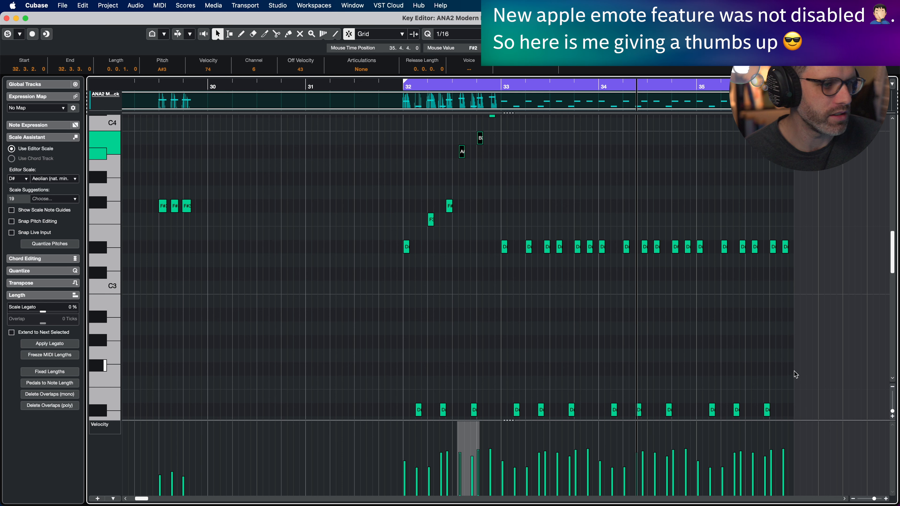
drag(795, 374, 505, 393)
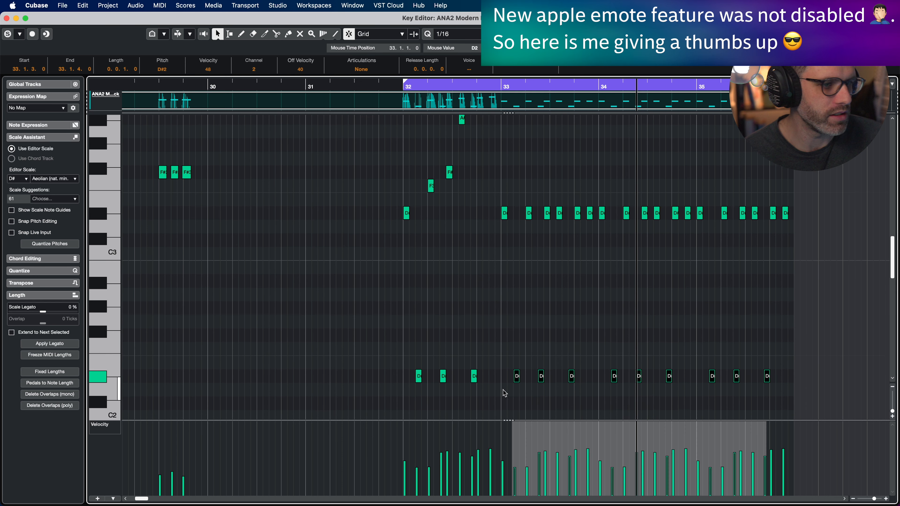
key(Up)
key(Up)
key(Up)
key(Up)
key(Up)
key(Up)
key(Up)
- Move the low notes of bar 34 to B2 and those of bar 35 to G#2, and play back the pattern
drag(788, 269, 621, 283)
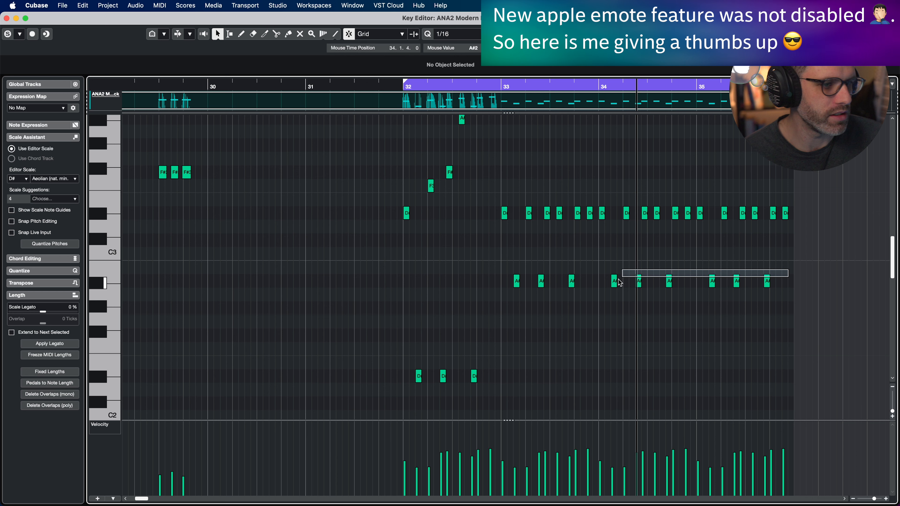
key(Up)
drag(800, 254, 707, 273)
key(Down)
key(Down)
key(Down)
key(Down)
click(696, 282)
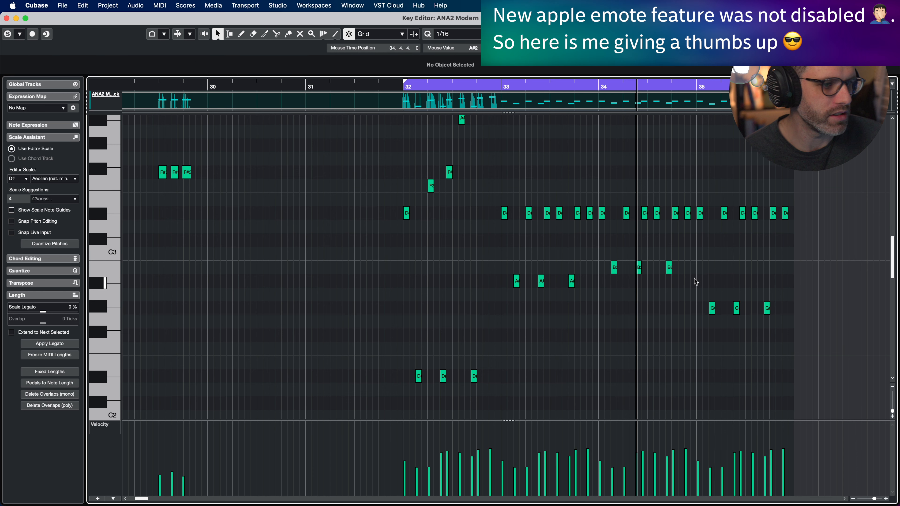
key(space)
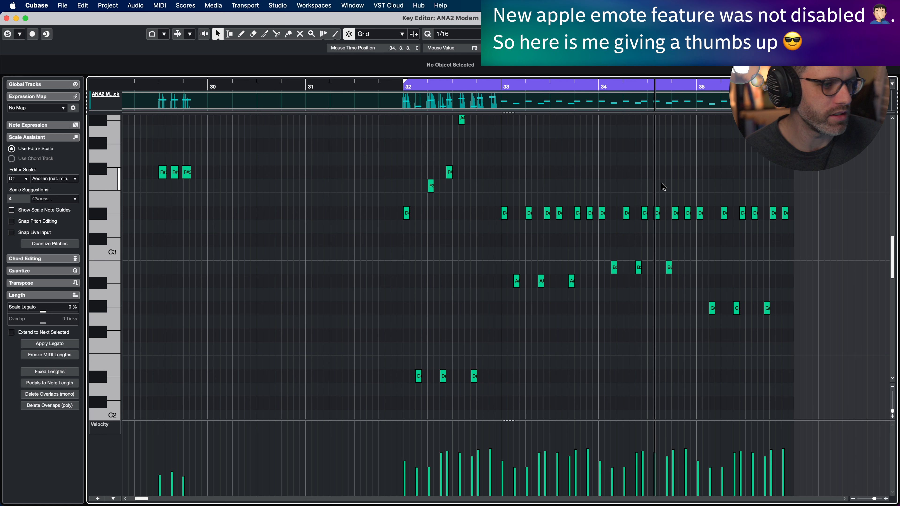
- Transpose the upper notes of bar 33 and the first upper note of bar 34 up an octave to D#4 and play them back
drag(689, 170, 667, 104)
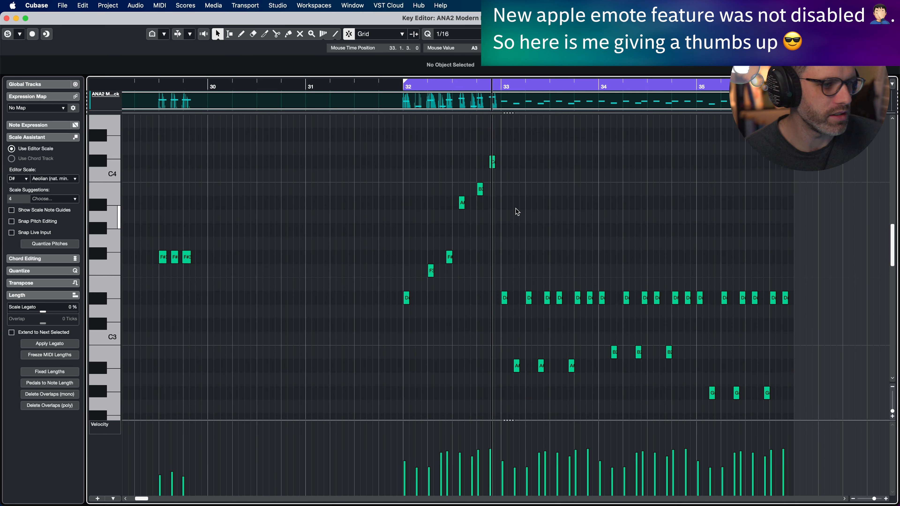
drag(494, 282, 604, 309)
scroll(597, 323, down, 5)
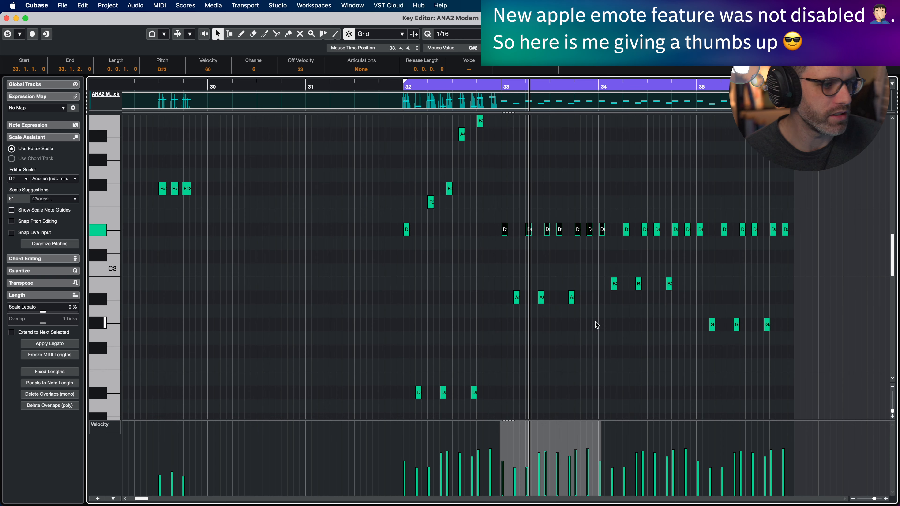
scroll(595, 323, down, 5)
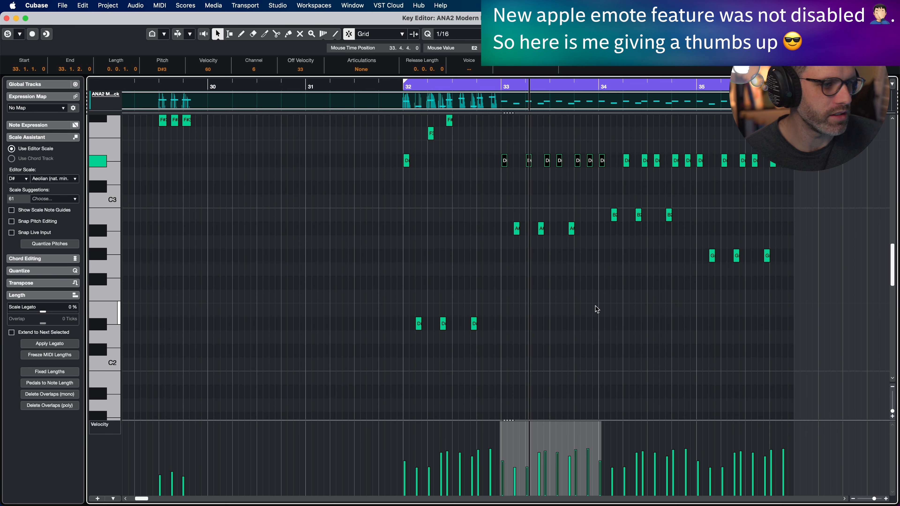
scroll(586, 238, up, 2)
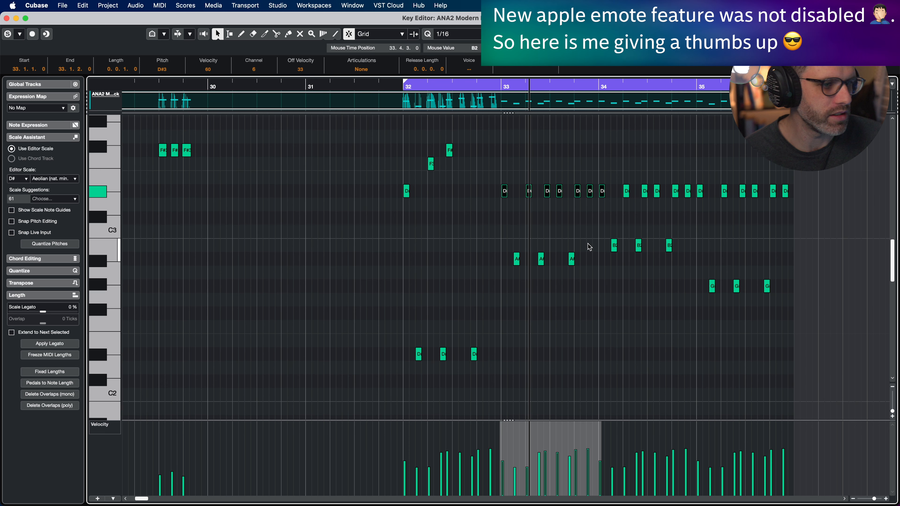
scroll(585, 237, up, 8)
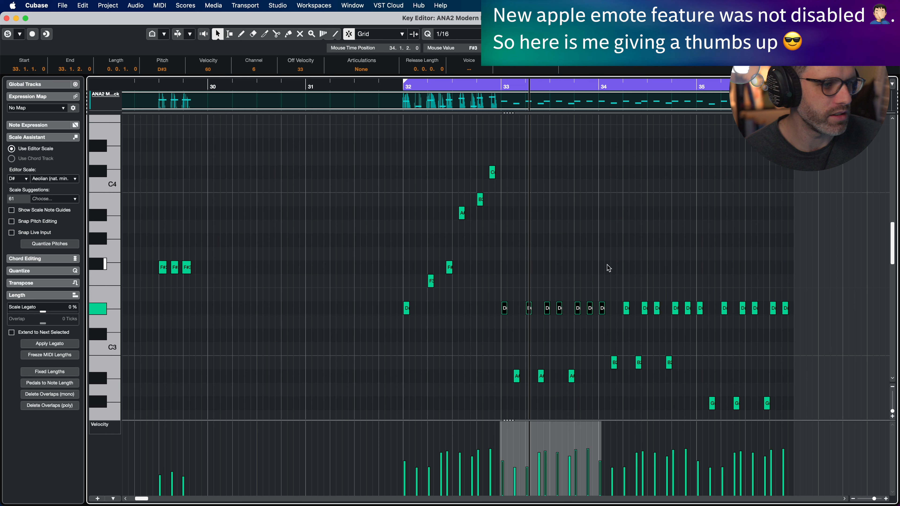
key(Up)
key(Up)
key(Up)
key(Up)
key(Up)
key(Up)
key(Up)
key(Up)
key(Up)
key(Up)
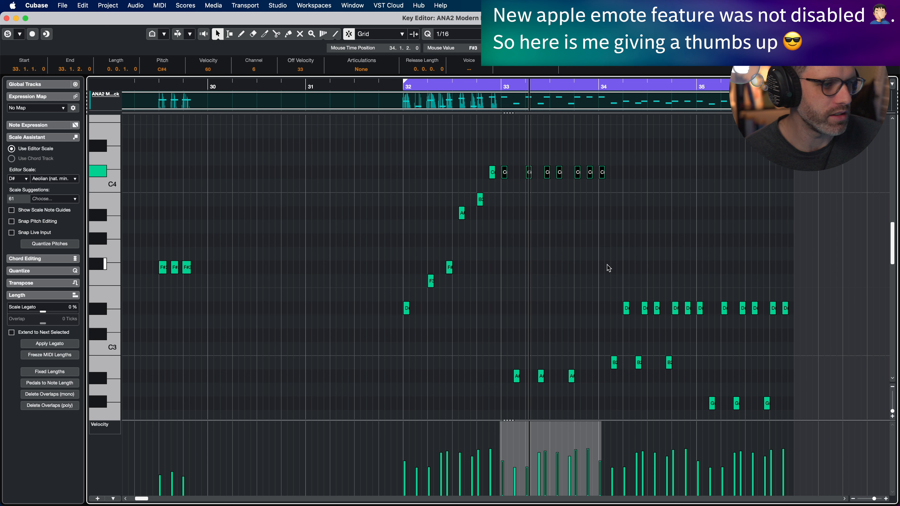
key(Up)
key(Up)
key(space)
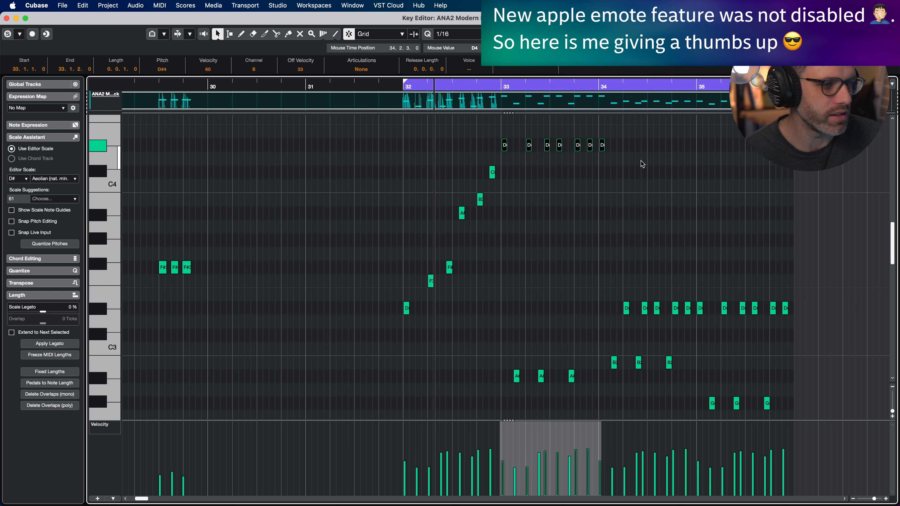
key(space)
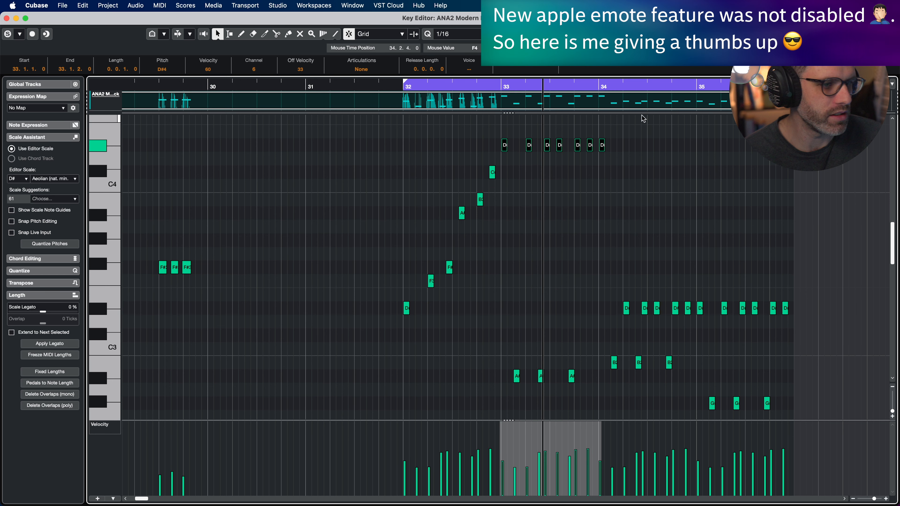
- Raise the upper notes of bar 33 and the first upper note of bar 34 to F#4
click(643, 117)
scroll(644, 117, up, 4)
drag(607, 202, 497, 221)
key(Up)
key(Up)
key(Up)
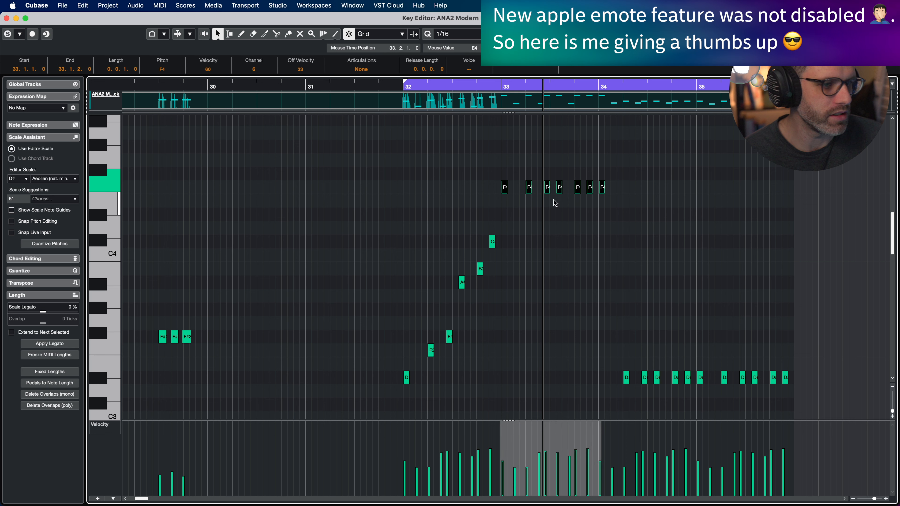
- Lower the third upper note of bar 33 to F4 and the four upper notes following it to D#4, and play back
drag(658, 154, 547, 187)
key(Down)
drag(616, 169, 555, 199)
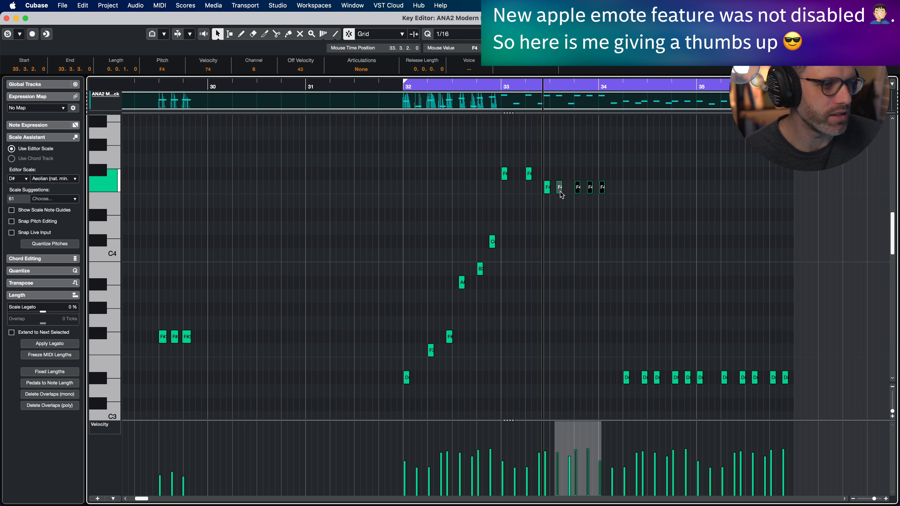
key(Down)
key(Down)
key(space)
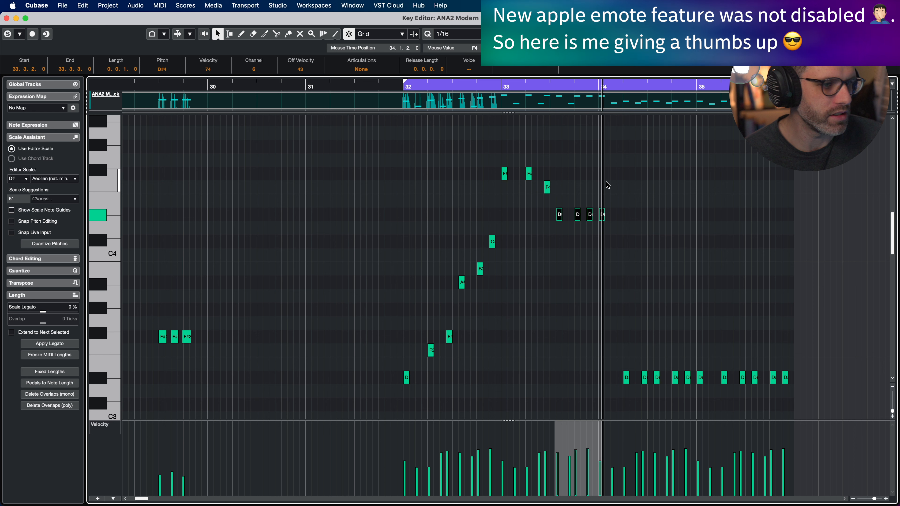
- Raise the first two upper notes of bar 33 to G#4 and play back the phrase
drag(565, 158, 492, 172)
key(Up)
key(Up)
key(space)
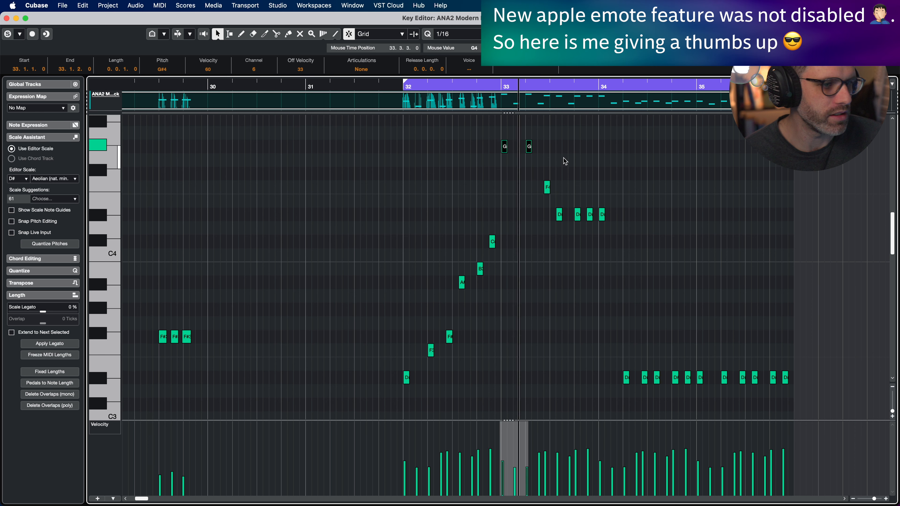
- Try raising the last upper note of bar 33 and the first upper note of bar 34 to F4
drag(617, 202, 590, 224)
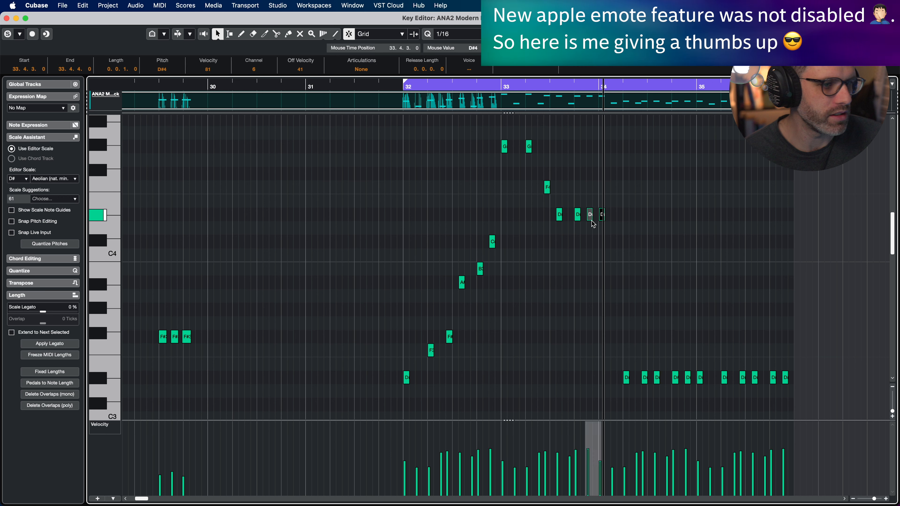
key(Up)
key(Up)
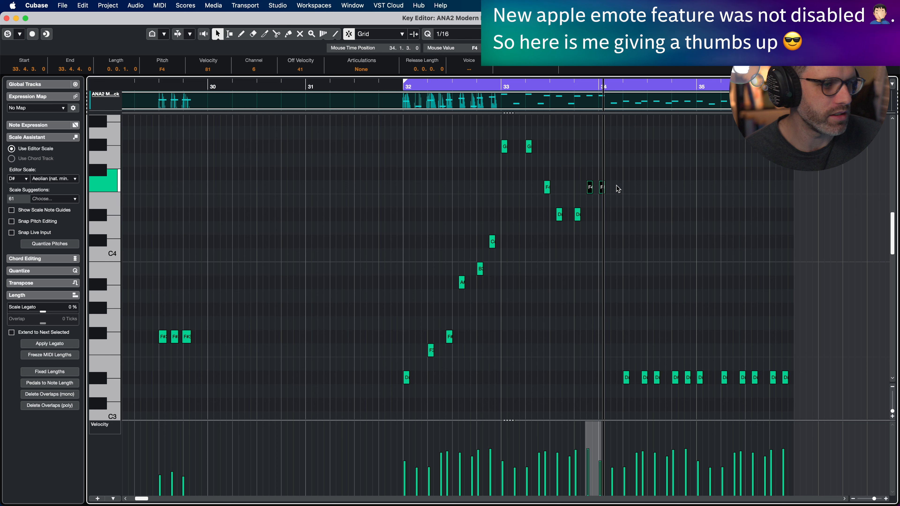
key(Down)
key(Down)
- Lower the last three upper notes of bar 33 and the first upper note of bar 34 to C#4
drag(613, 188, 547, 217)
key(Down)
key(Down)
key(Down)
key(Down)
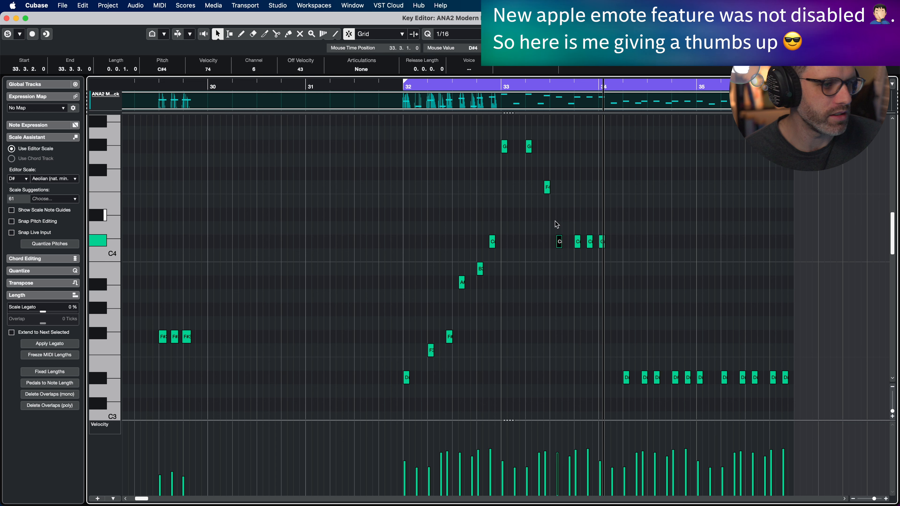
- Raise the last upper note of bar 33 to D#4 and the first upper note of bar 34 to F#4, and play back
drag(606, 228, 586, 243)
key(Up)
key(Up)
drag(606, 209, 601, 222)
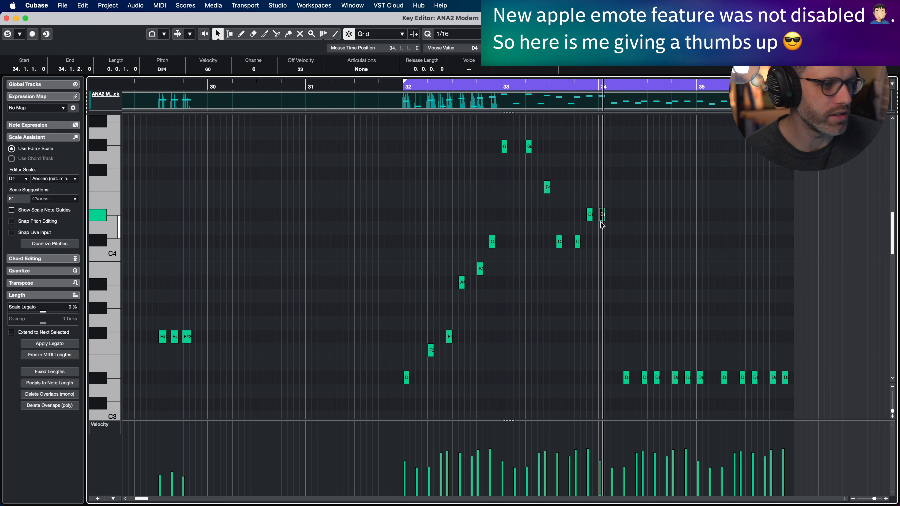
key(Up)
key(Up)
key(space)
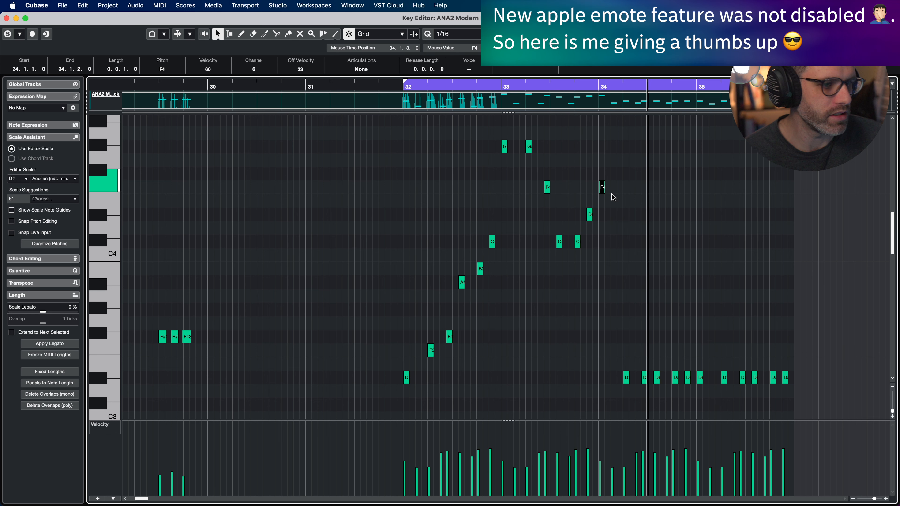
key(Up)
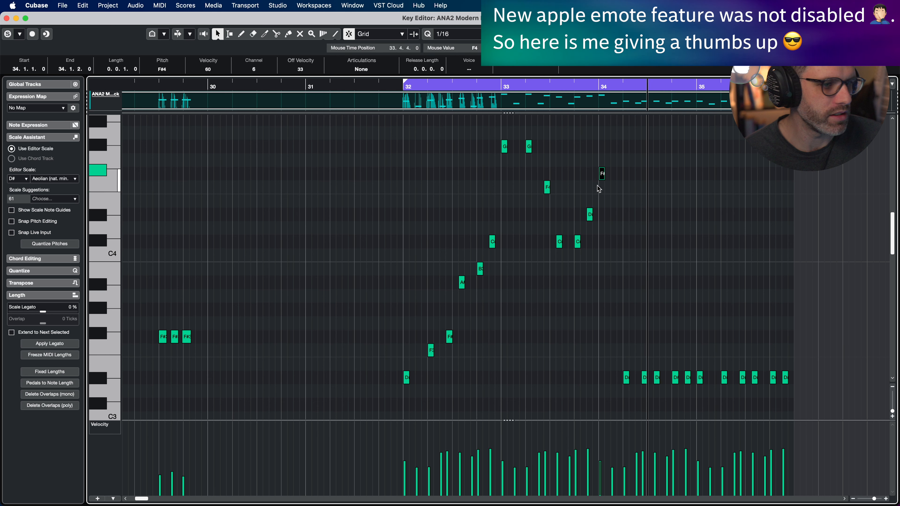
click(542, 86)
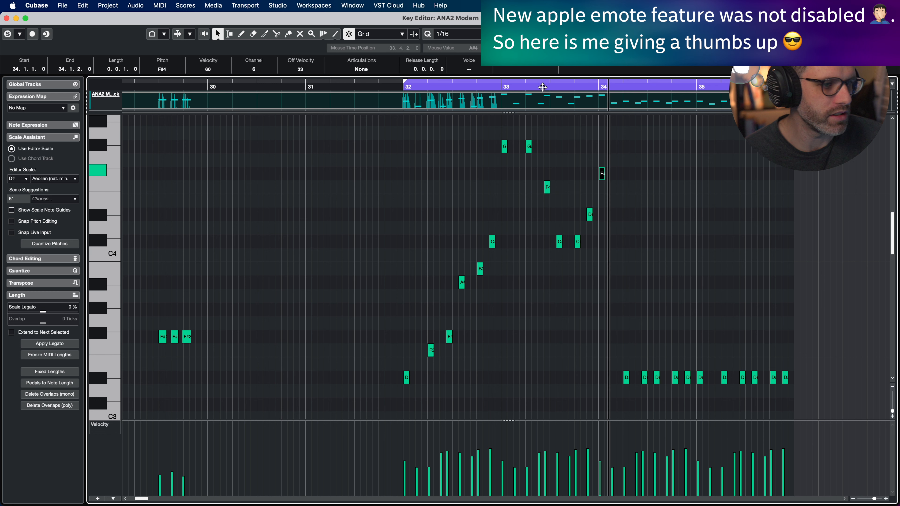
- Try lowering the fourth and fifth upper notes of bar 33 to B3
drag(614, 230, 535, 256)
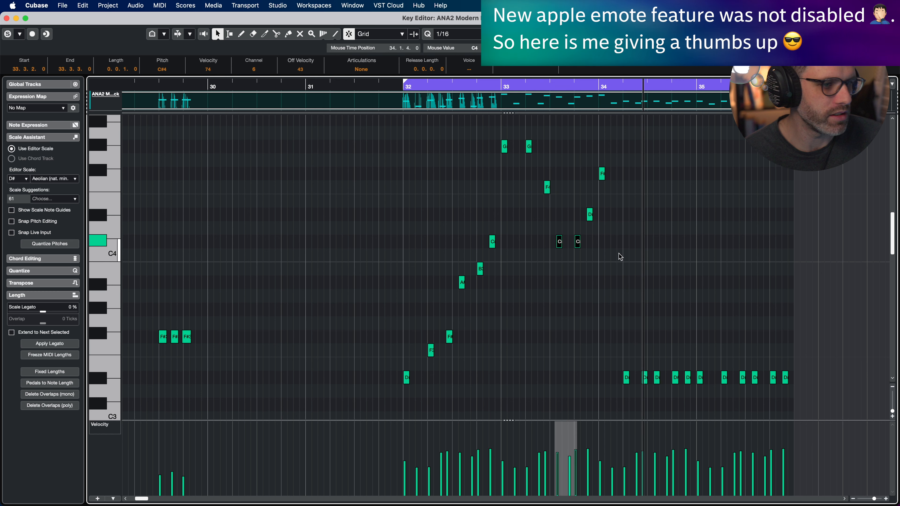
key(Down)
key(Down)
click(502, 88)
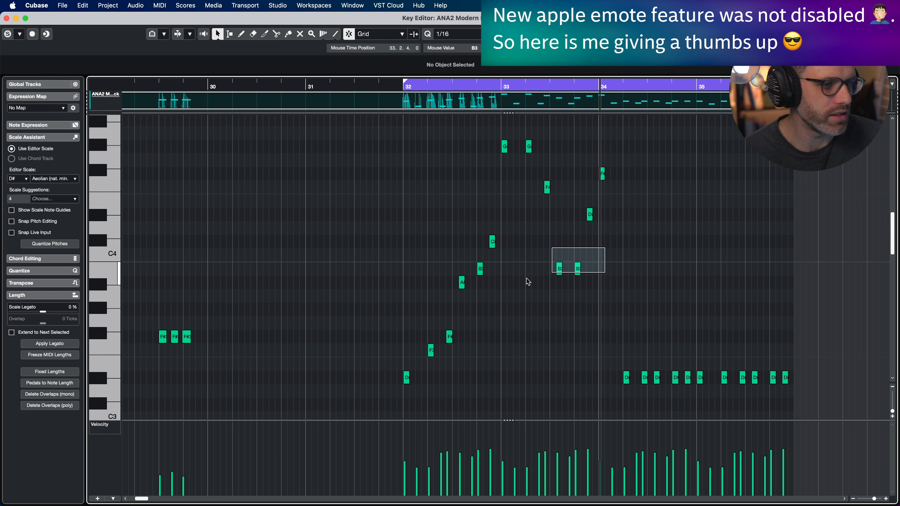
- Raise the fourth and fifth upper notes of bar 33 to D#4 and the last upper note of that bar to F4
key(Up)
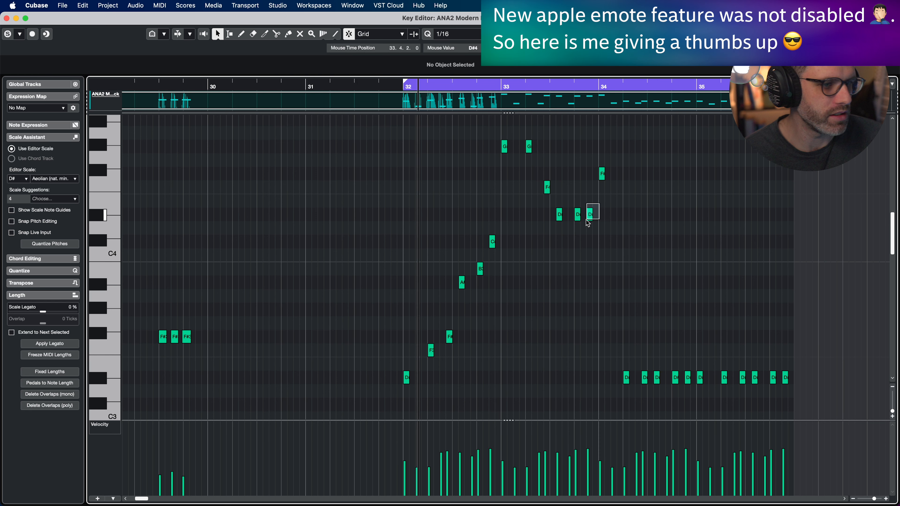
click(589, 217)
key(Up)
key(Up)
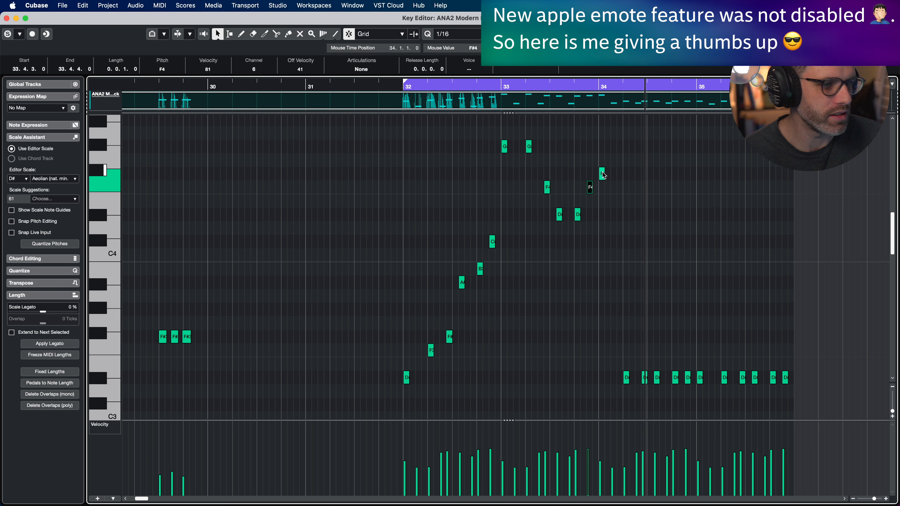
- Transpose the last five upper notes of bar 34 up an octave to D#4 and play back
drag(616, 345, 692, 390)
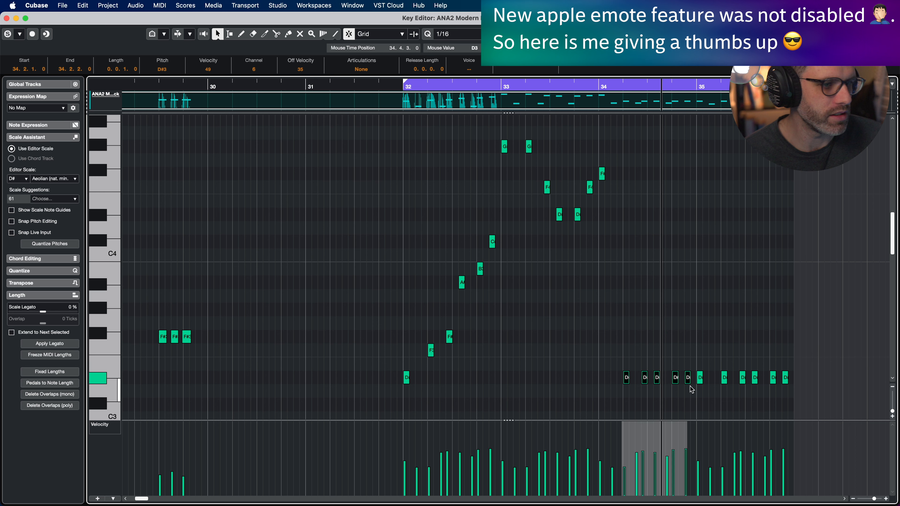
drag(616, 368, 696, 391)
key(shift+Up)
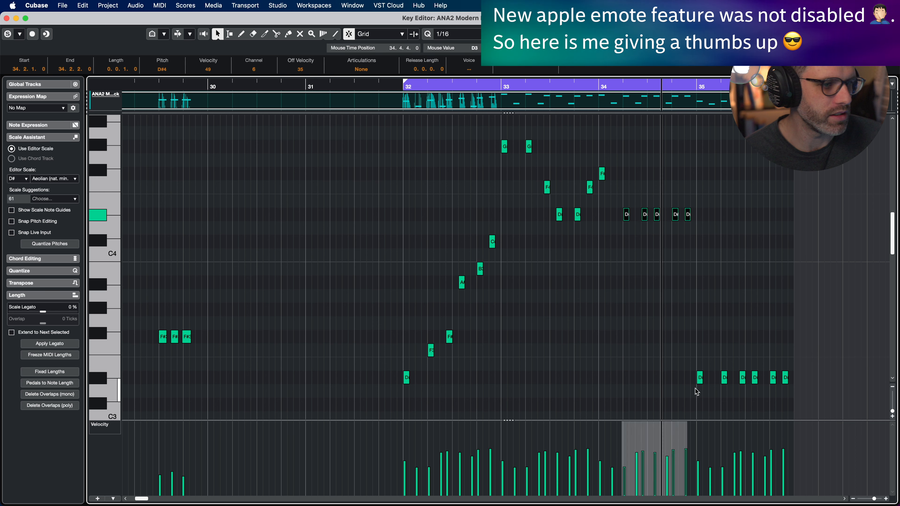
key(space)
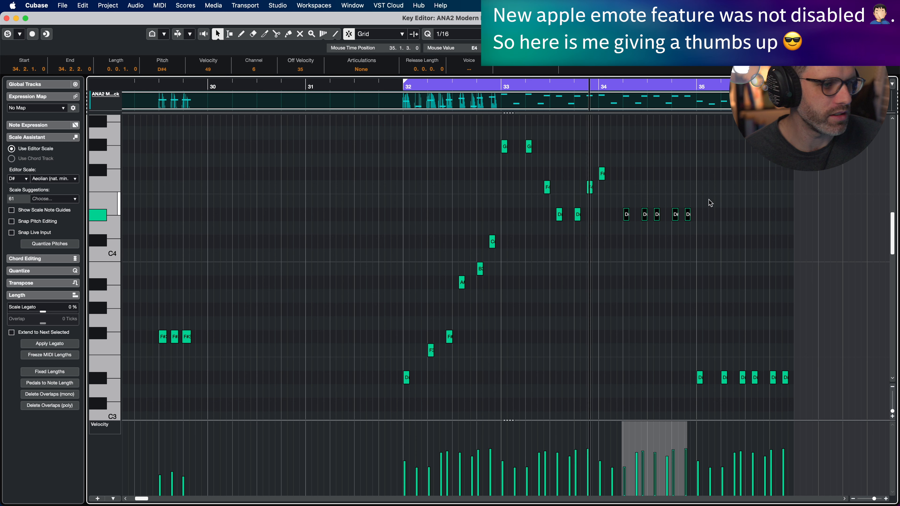
- Raise the third upper note of bar 34 to F4 and the last three upper notes of that bar to A#4
drag(705, 201, 640, 226)
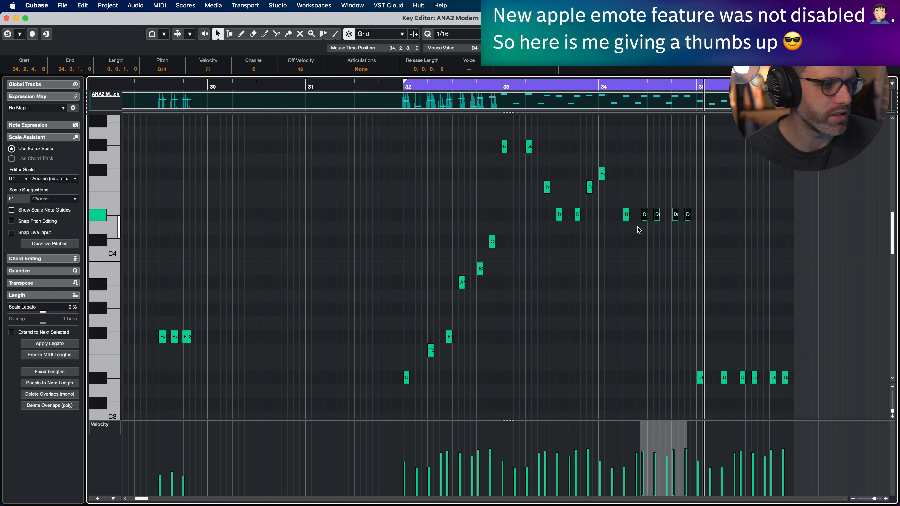
drag(708, 195, 641, 235)
key(Up)
key(Up)
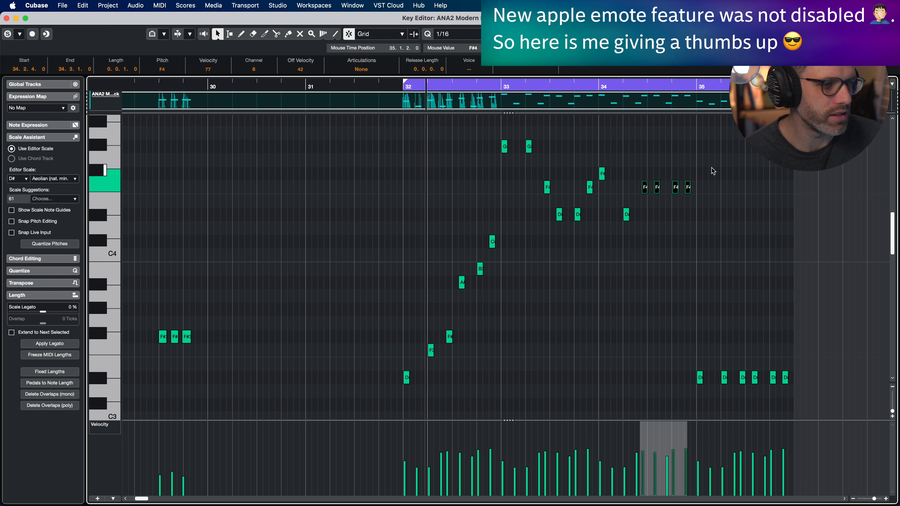
drag(719, 161, 656, 190)
key(Up)
key(Up)
key(Up)
key(Up)
key(Up)
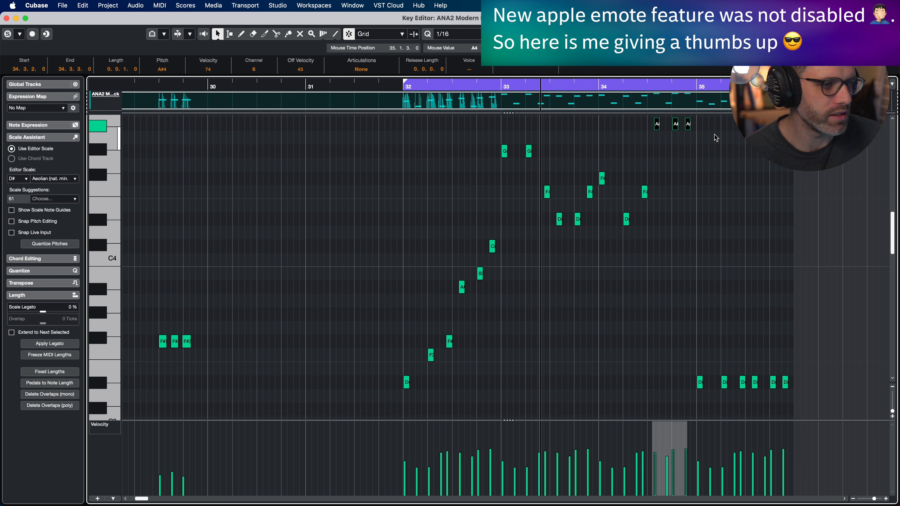
- Set the third and fifth upper notes of bar 34 to G#4 and lower the last one to F#4
drag(714, 130, 675, 124)
key(Down)
key(Down)
click(686, 134)
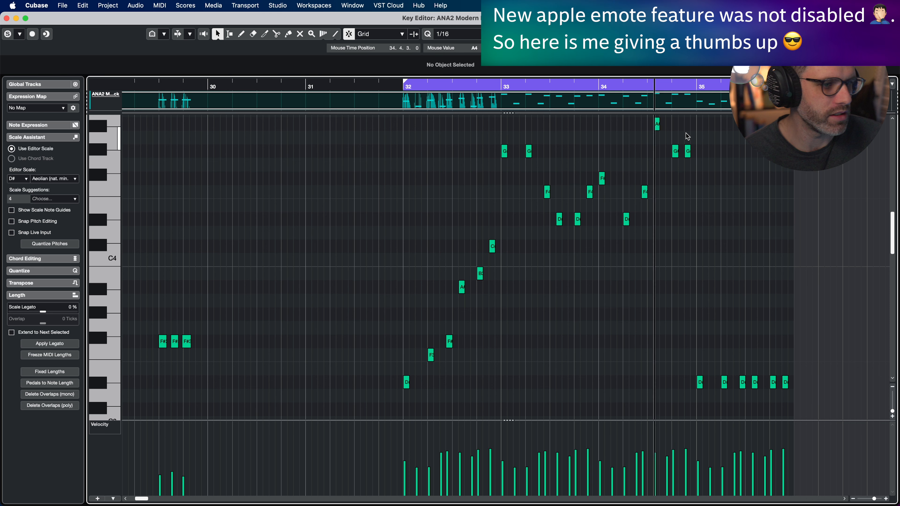
drag(644, 192, 646, 152)
click(688, 152)
key(Down)
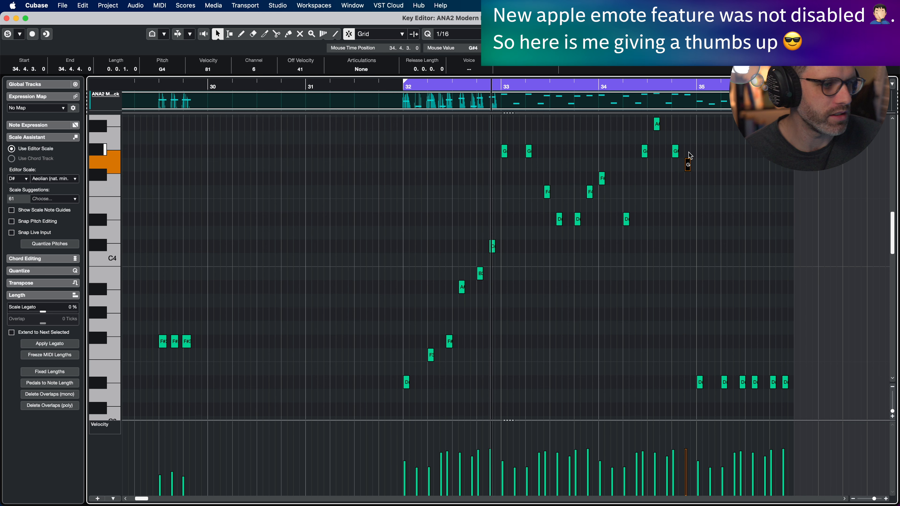
key(Down)
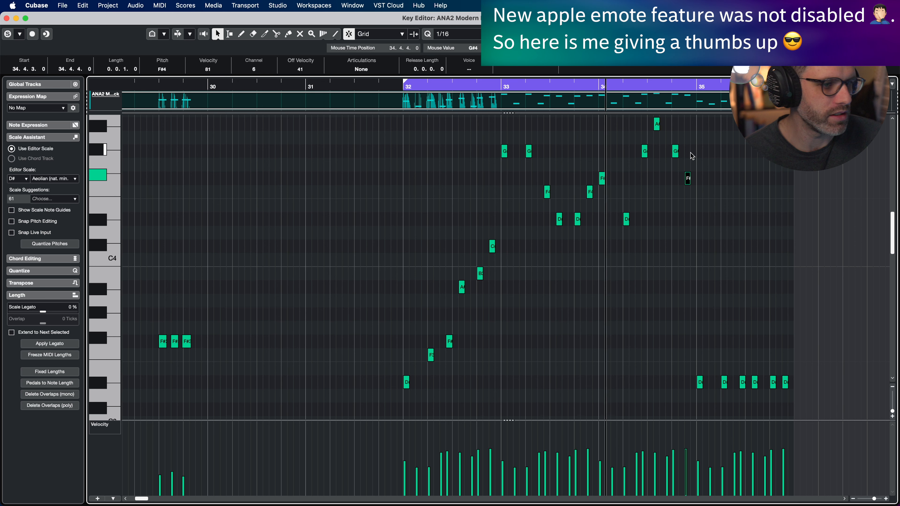
- Raise the second upper note of bar 34 to F#4
click(627, 220)
key(Up)
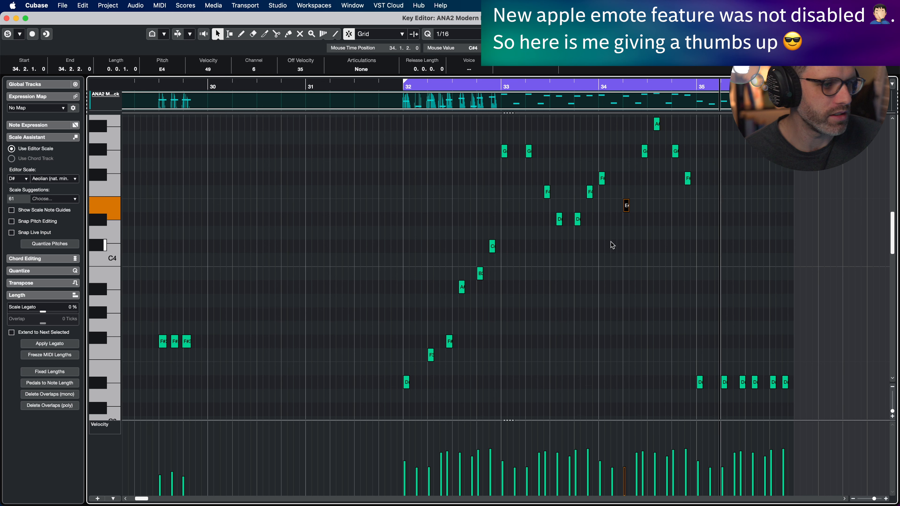
key(Up)
key(Up)
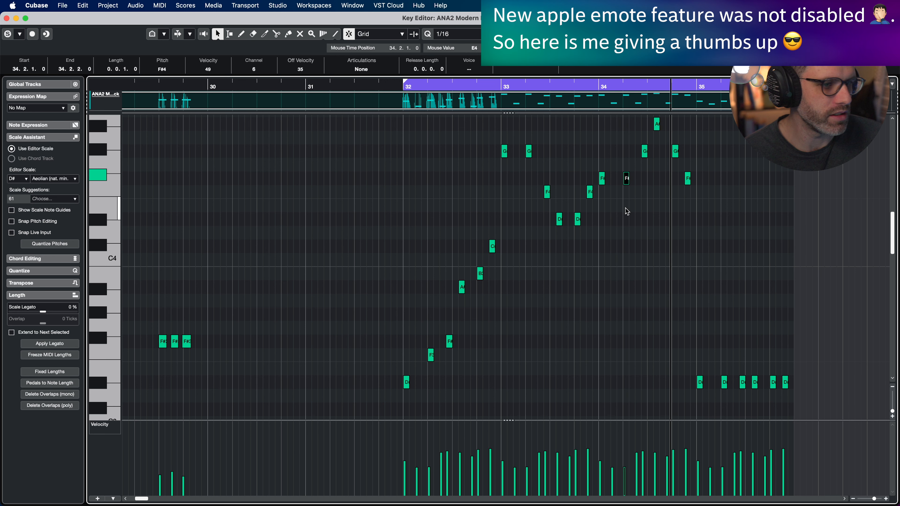
- Raise the highest note of bar 34 to B4 and the note just before it to A#4
click(664, 133)
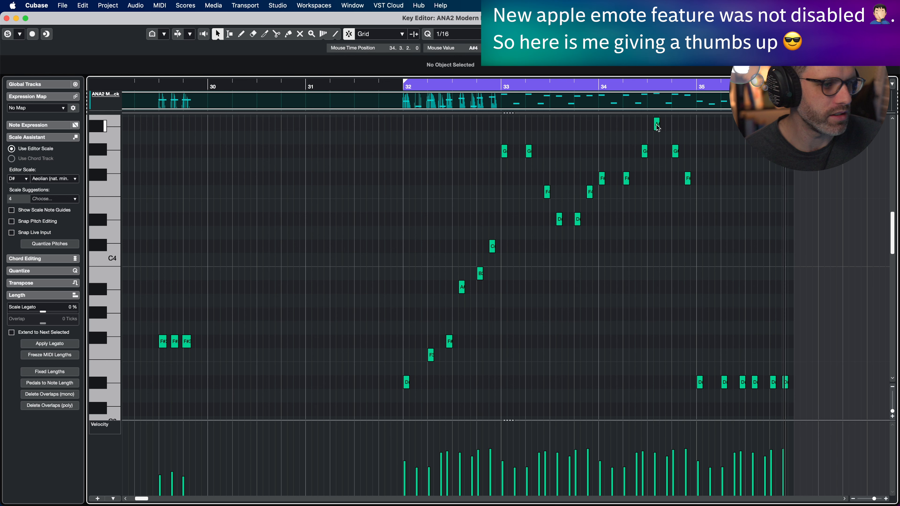
click(657, 124)
key(Up)
drag(654, 153, 643, 166)
key(Up)
key(Up)
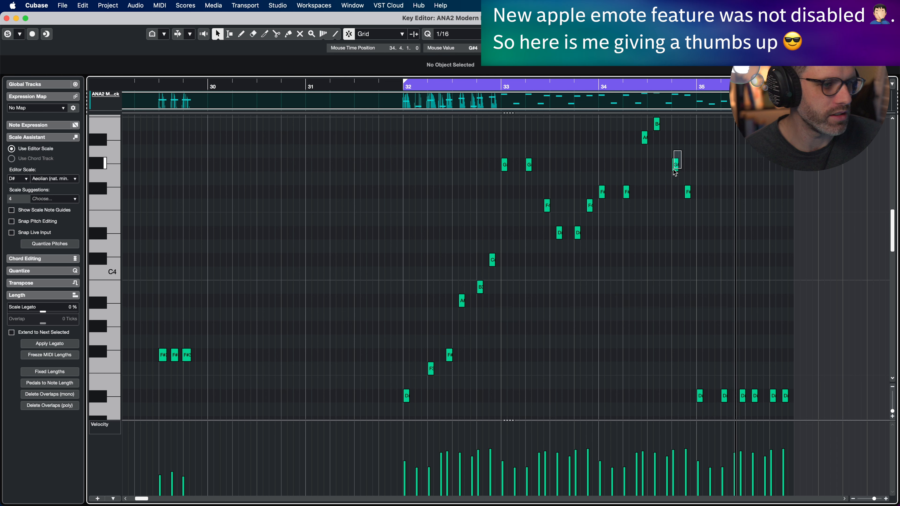
- Transpose all six upper notes of bar 35 up an octave to D#4
drag(701, 187, 687, 201)
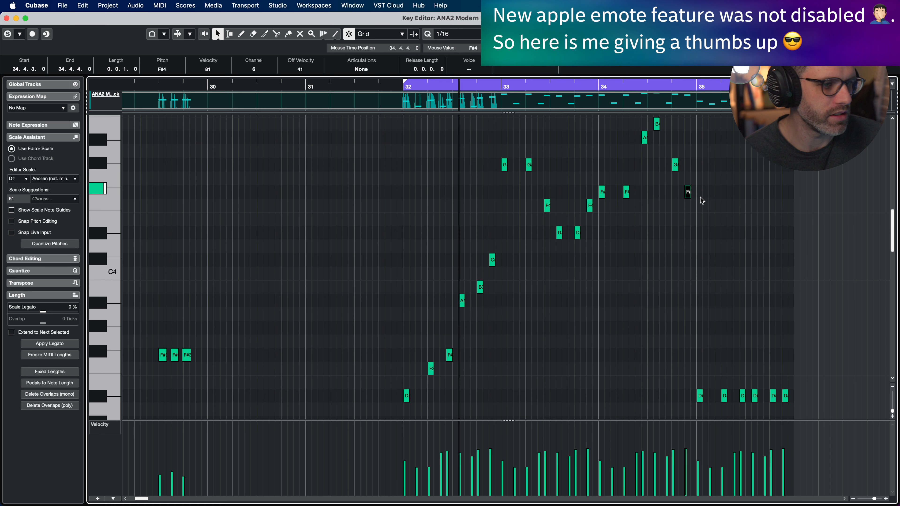
scroll(707, 203, down, 8)
drag(808, 236, 693, 217)
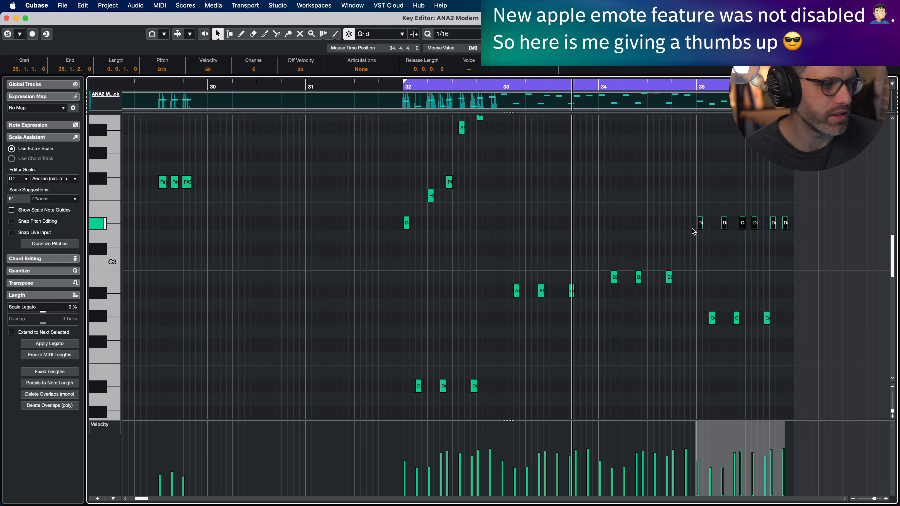
scroll(717, 217, up, 5)
scroll(753, 198, up, 2)
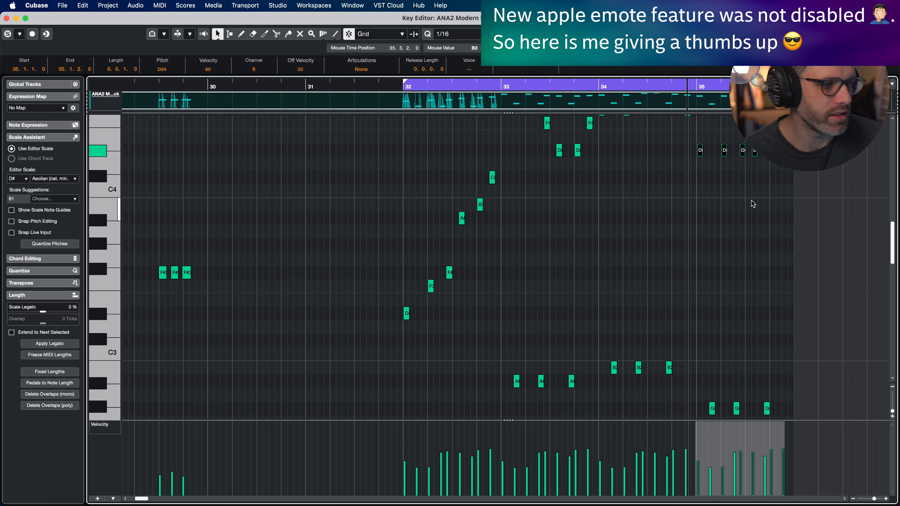
- Raise the first two upper notes of bar 35 to F4 and step the last three down to C#4, B3 and A#3
drag(755, 150, 739, 128)
click(741, 133)
key(Down)
key(Down)
drag(802, 168, 753, 154)
key(Down)
key(Down)
drag(800, 171, 781, 209)
key(Down)
key(Down)
key(Down)
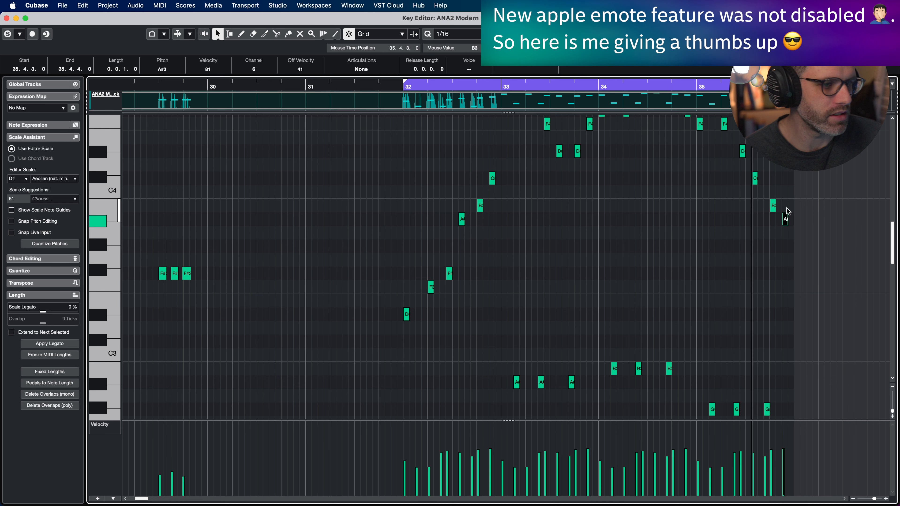
- Lower the last three upper notes of bar 35 to B3, A#3 and F#3
mouse_move(763, 171)
mouse_down()
mouse_move(754, 180)
mouse_move(783, 226)
mouse_up()
key(Down)
key(Down)
key(Down)
key(Down)
key(Down)
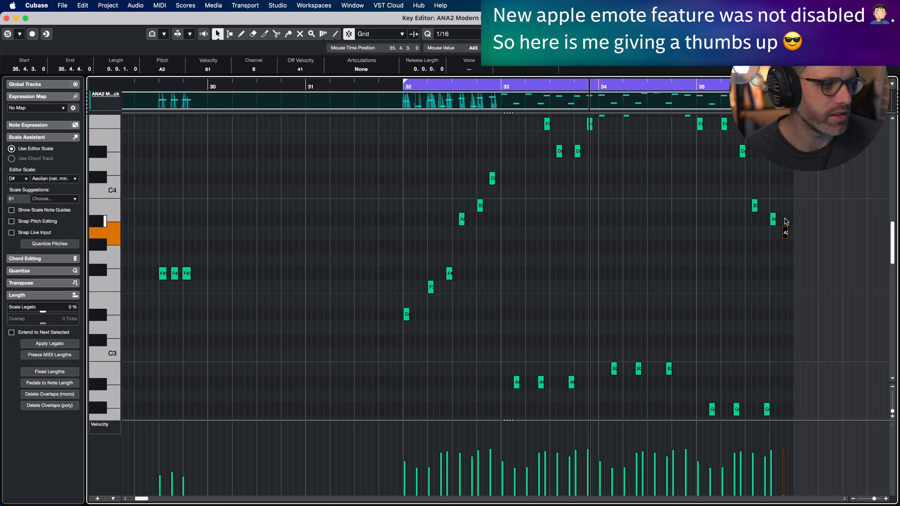
key(Down)
key(Down)
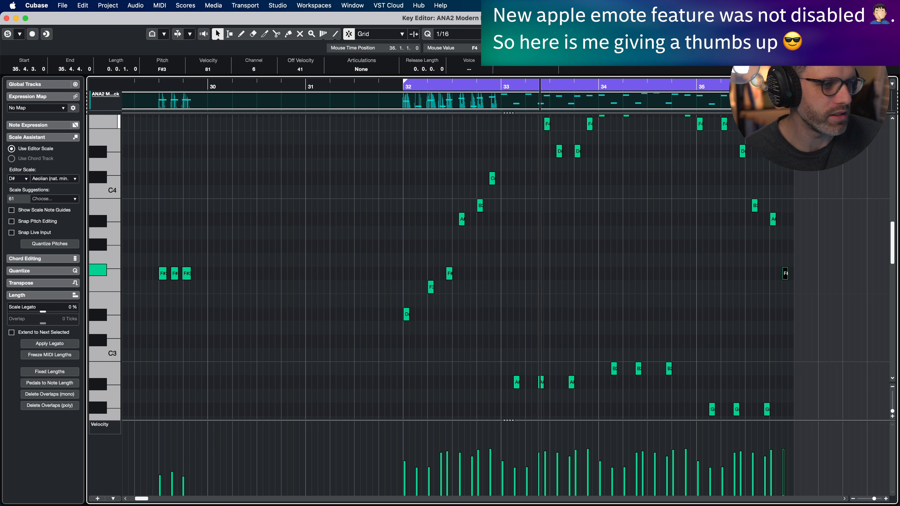
- Raise the highest note of bar 34 to C#5 and play back from just before bar 34
click(739, 162)
scroll(738, 161, up, 3)
scroll(723, 151, up, 2)
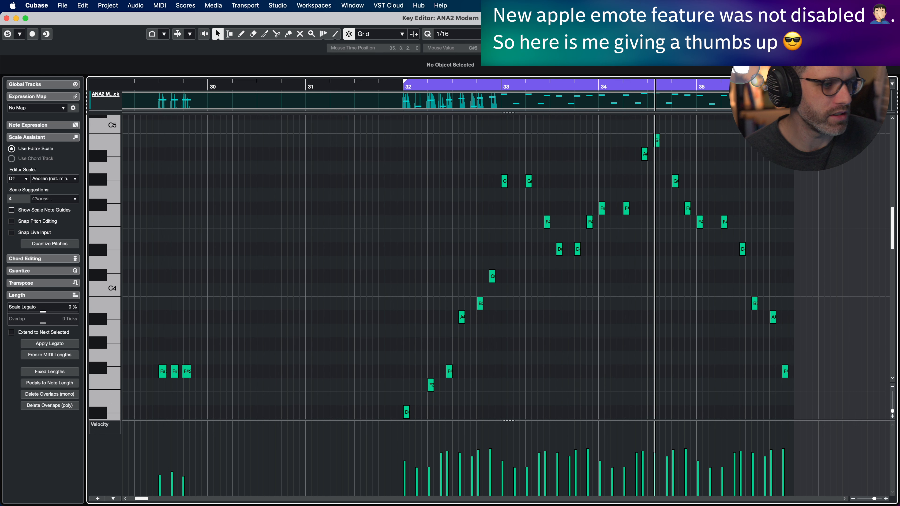
click(657, 141)
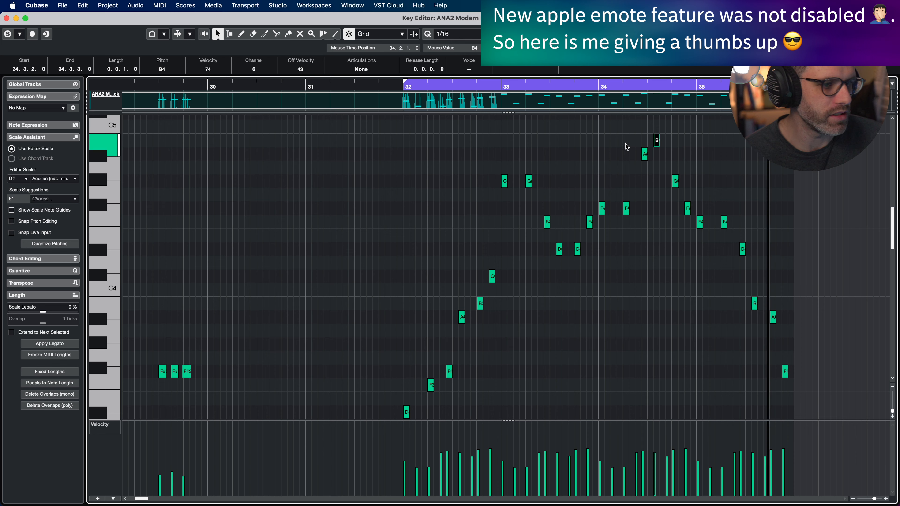
key(Up)
key(Up)
click(590, 87)
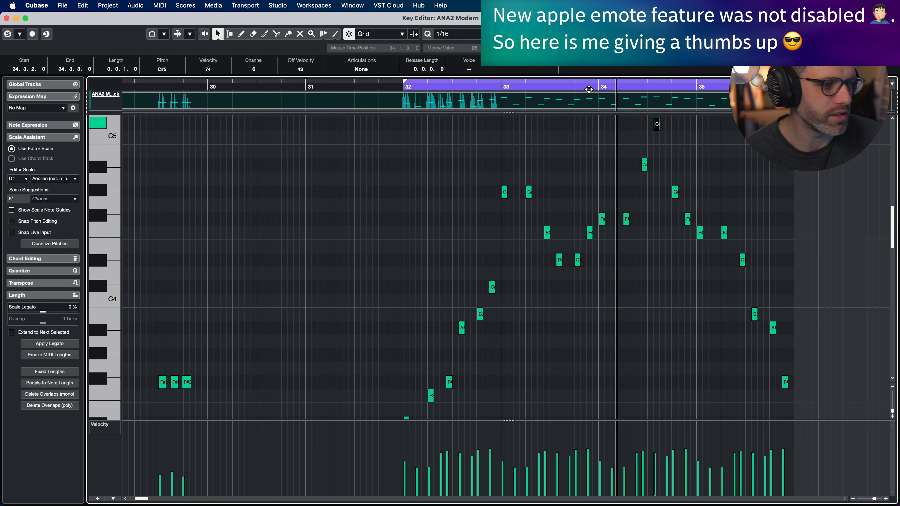
- Raise the fifth upper note of bar 34 to B4 and replay from just before bar 34
click(675, 192)
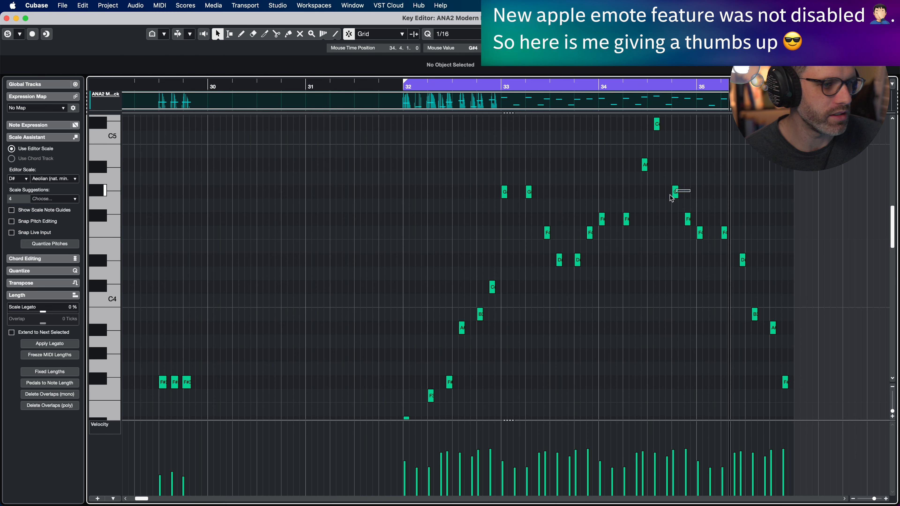
key(Up)
key(Up)
key(Up)
click(592, 88)
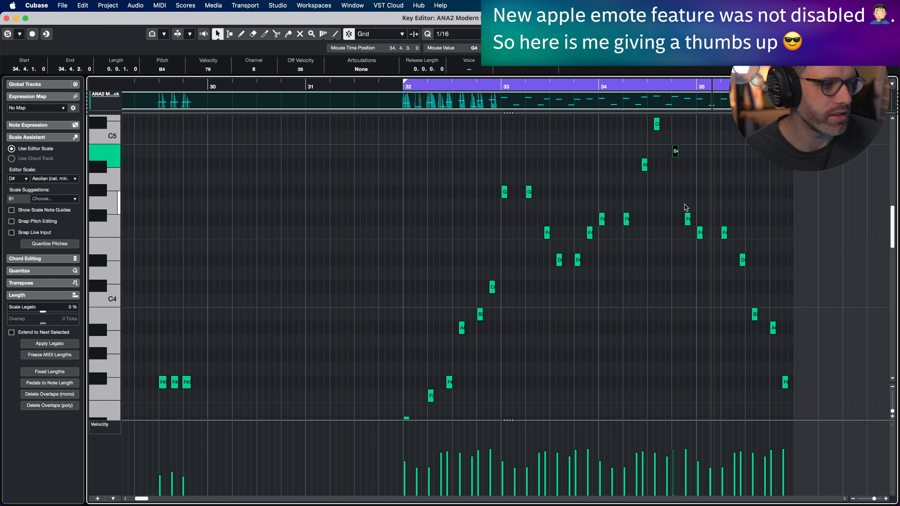
- Raise the second upper note of bar 35 to F#4
click(687, 219)
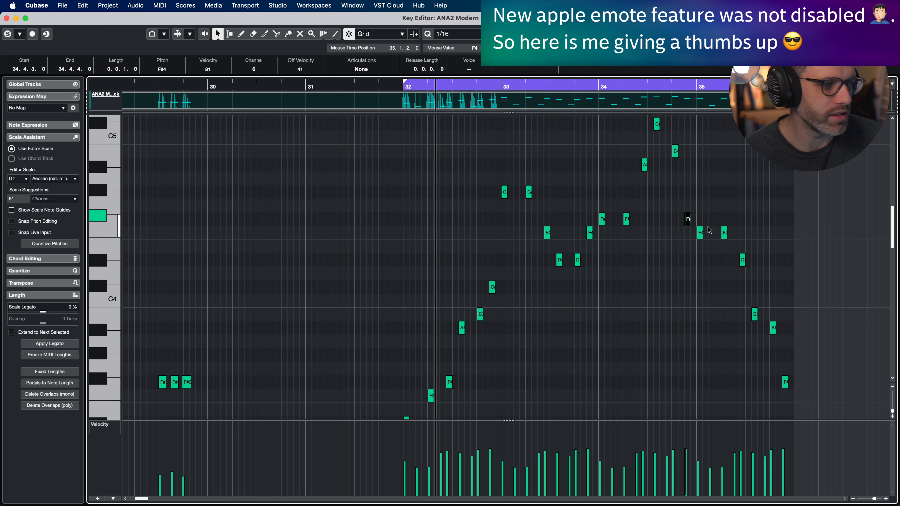
drag(724, 233, 726, 222)
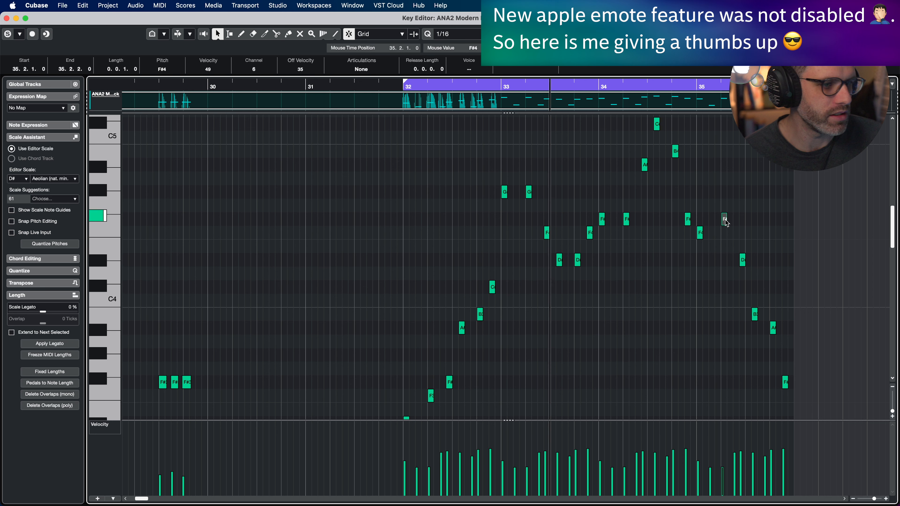
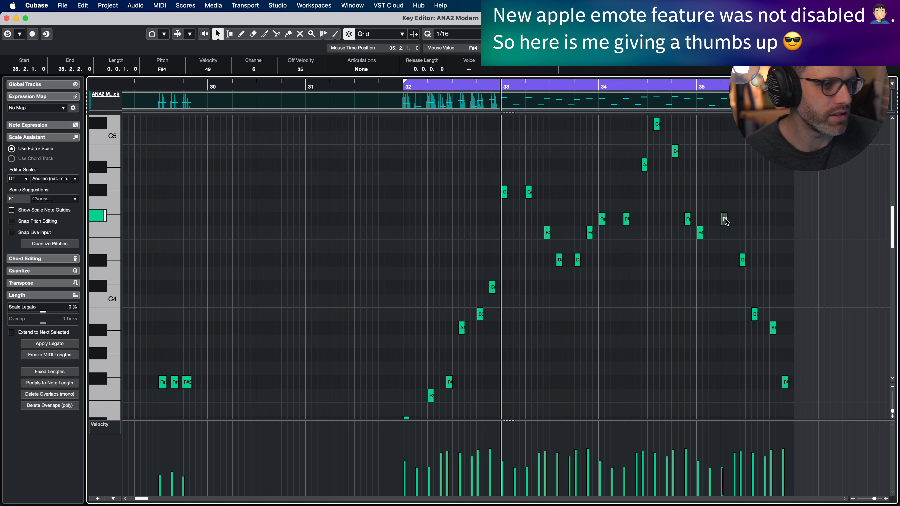
click(732, 208)
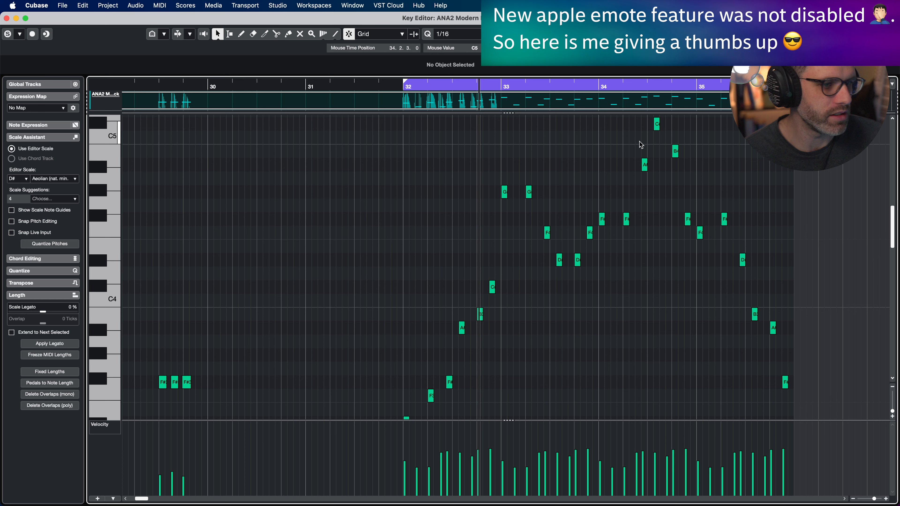
- Examine the low notes across bars 32 to 35 by selecting them as a group
scroll(677, 198, down, 10)
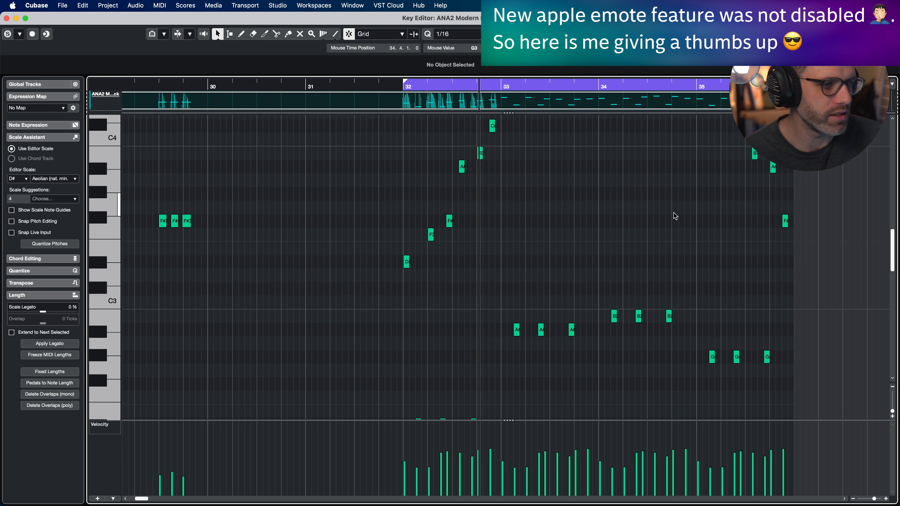
scroll(671, 218, down, 1)
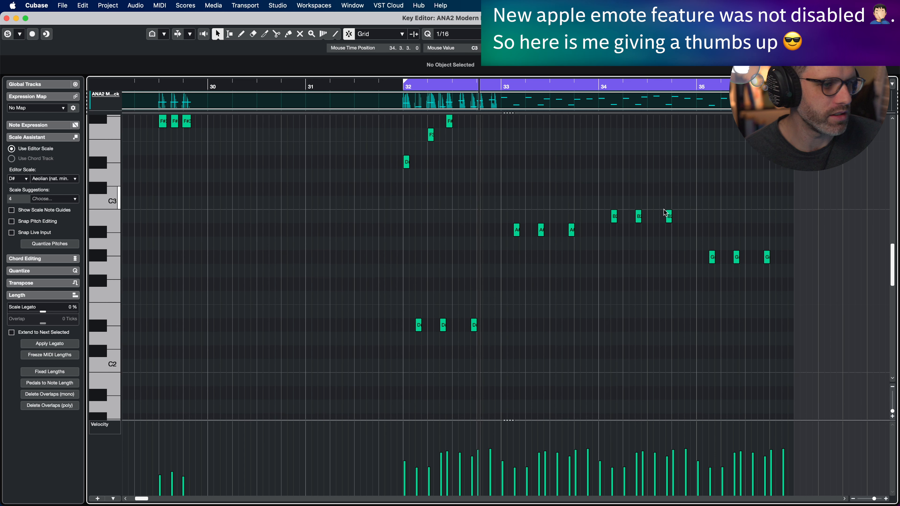
drag(848, 198, 403, 346)
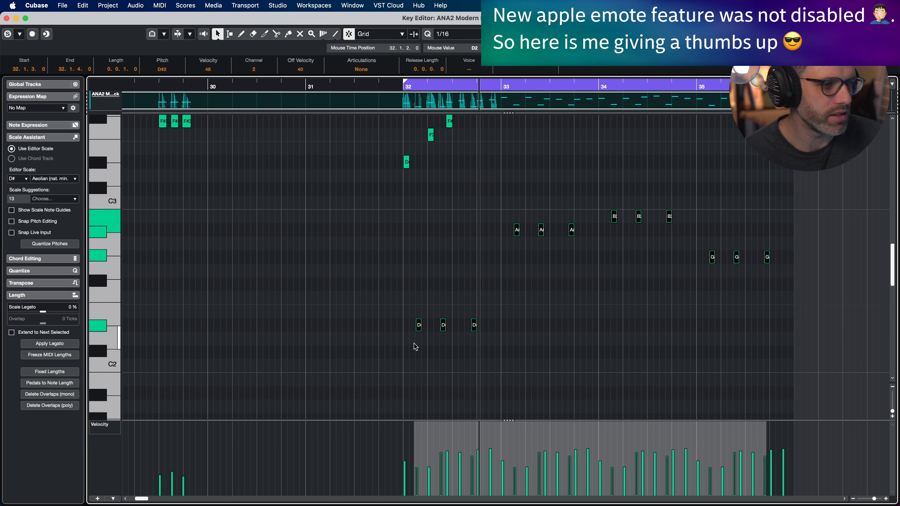
click(405, 310)
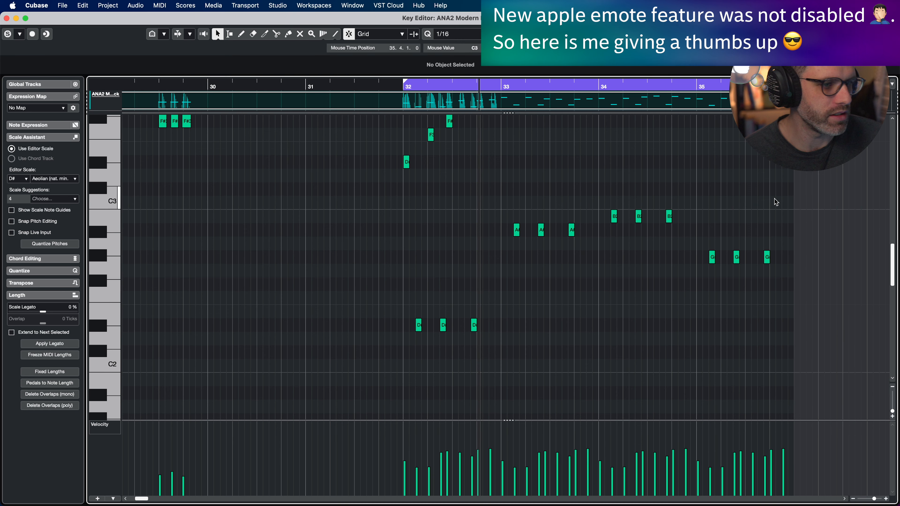
drag(776, 202, 400, 338)
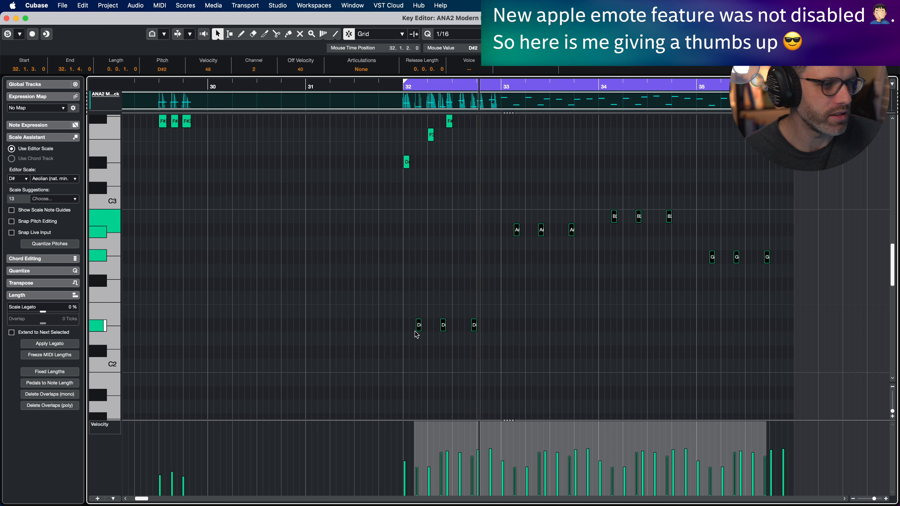
click(424, 313)
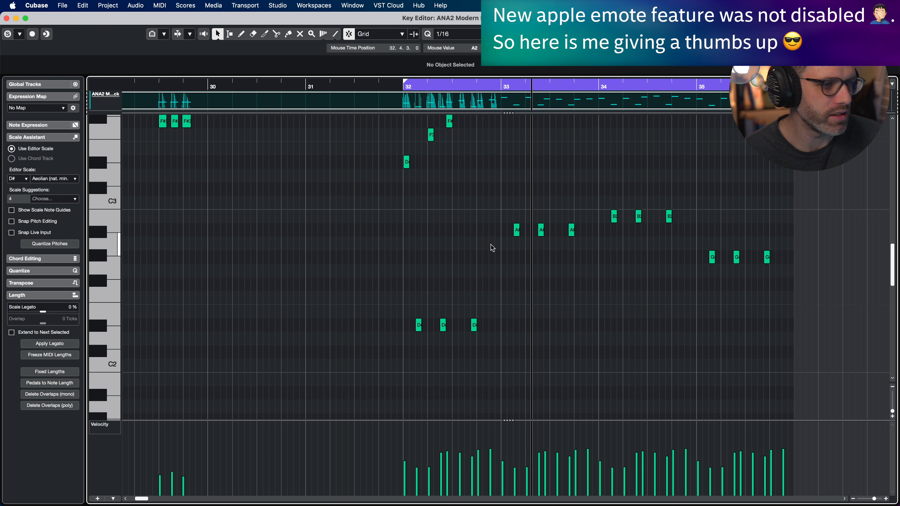
scroll(510, 117, up, 5)
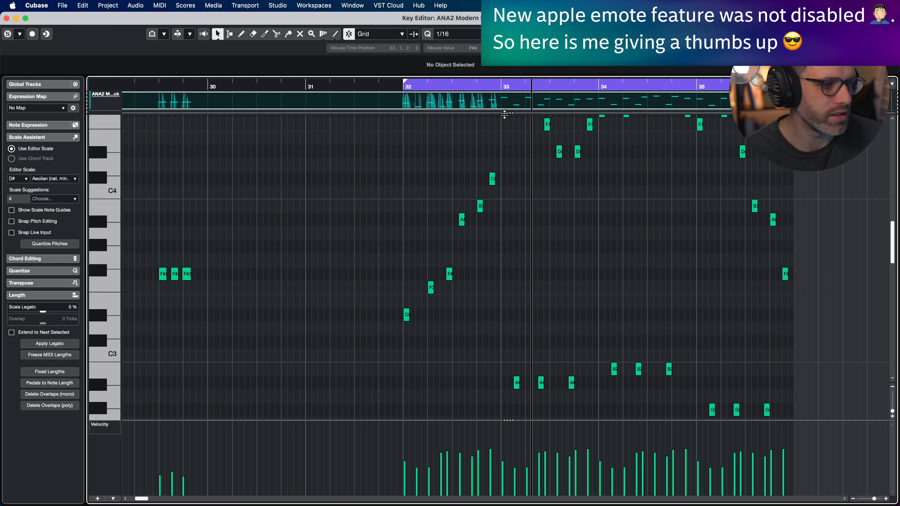
- Copy the last low D#2 of bar 32 to 32.4.2 and 32.4.4, and play back the phrase
click(494, 86)
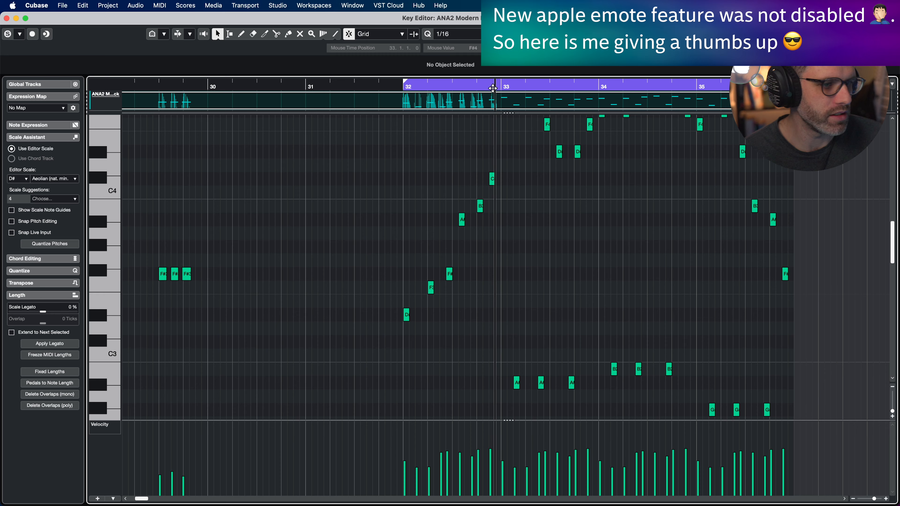
drag(493, 88, 520, 157)
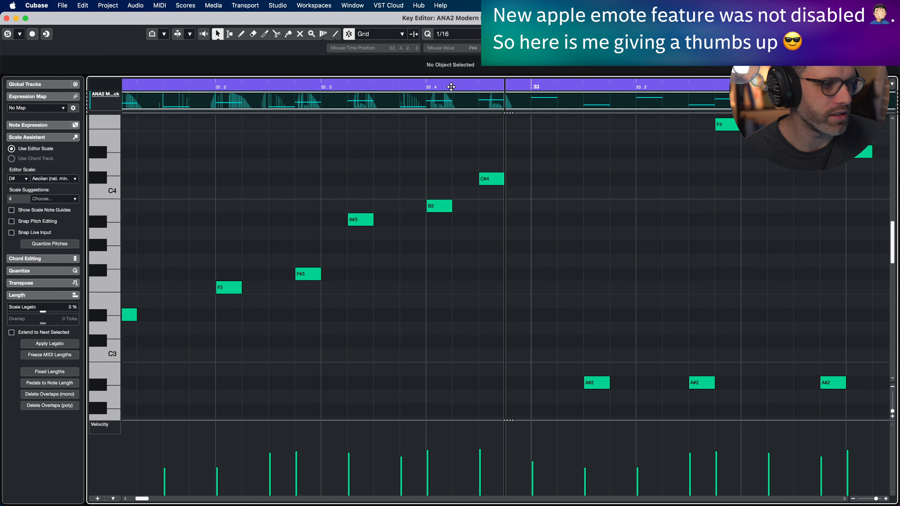
click(452, 86)
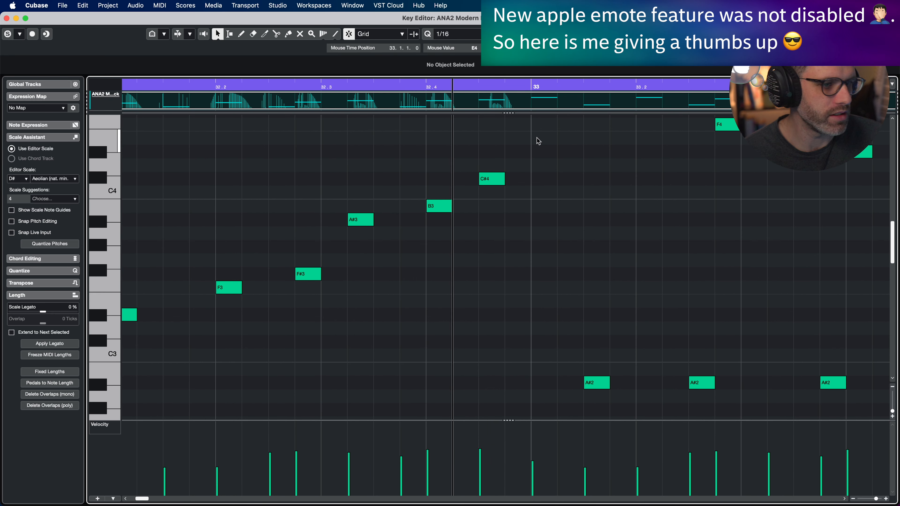
click(427, 86)
scroll(456, 162, down, 5)
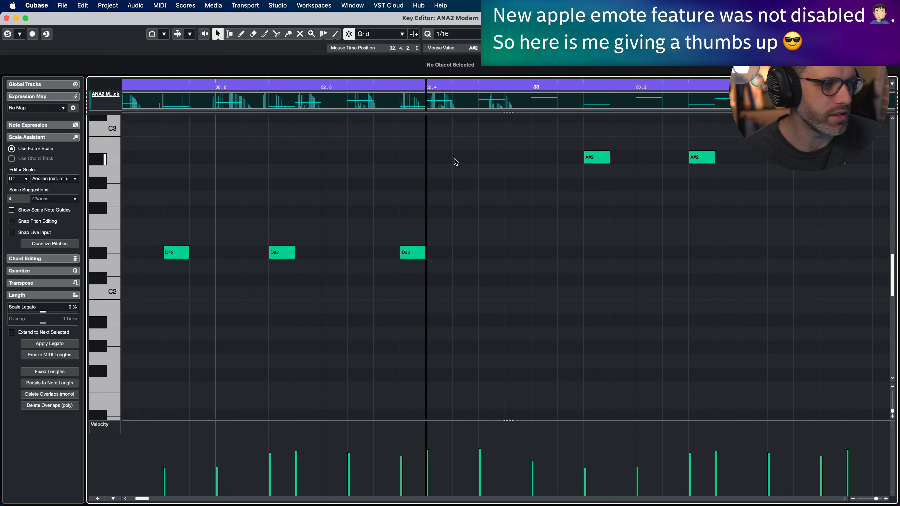
drag(414, 252, 524, 252)
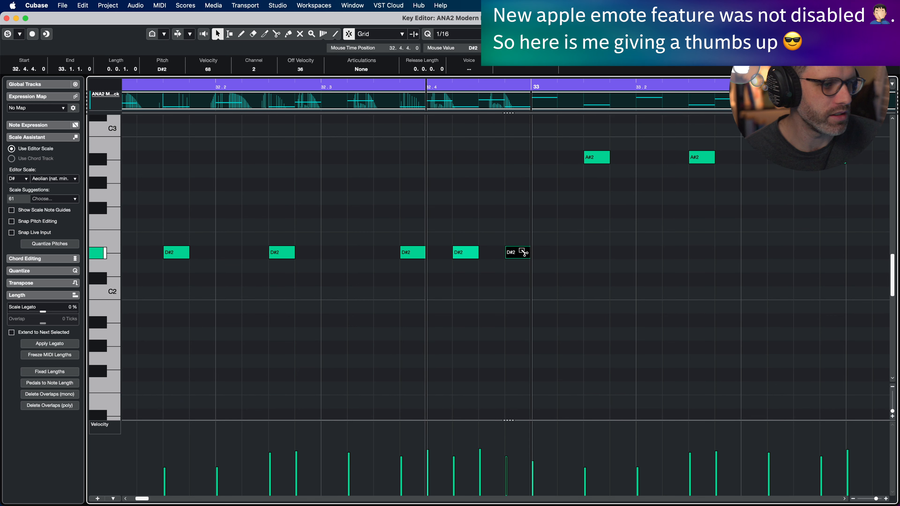
key(space)
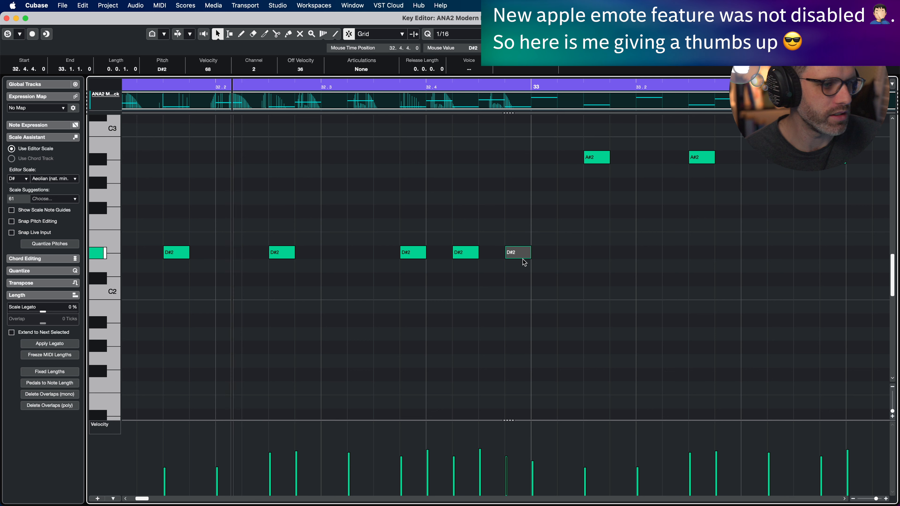
- Delete the D#2 copy at 32.4.2 and raise the copy at 32.4.4 to G#2
drag(525, 224, 468, 270)
drag(467, 226, 467, 278)
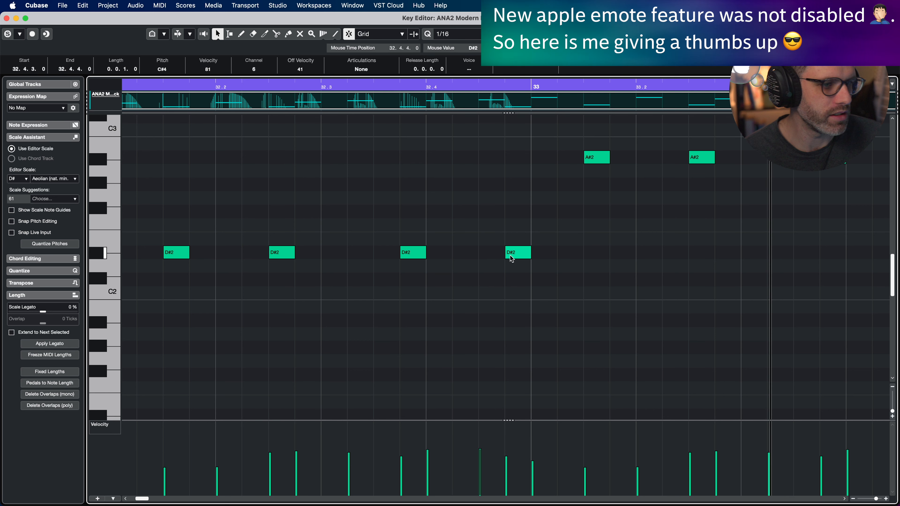
drag(511, 258, 513, 223)
drag(561, 146, 595, 177)
drag(500, 175, 510, 227)
drag(571, 144, 598, 195)
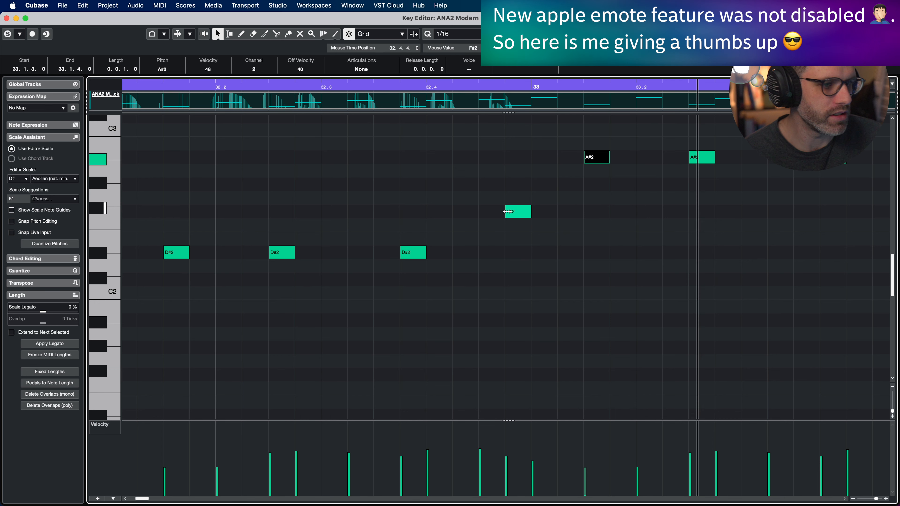
drag(517, 214, 517, 191)
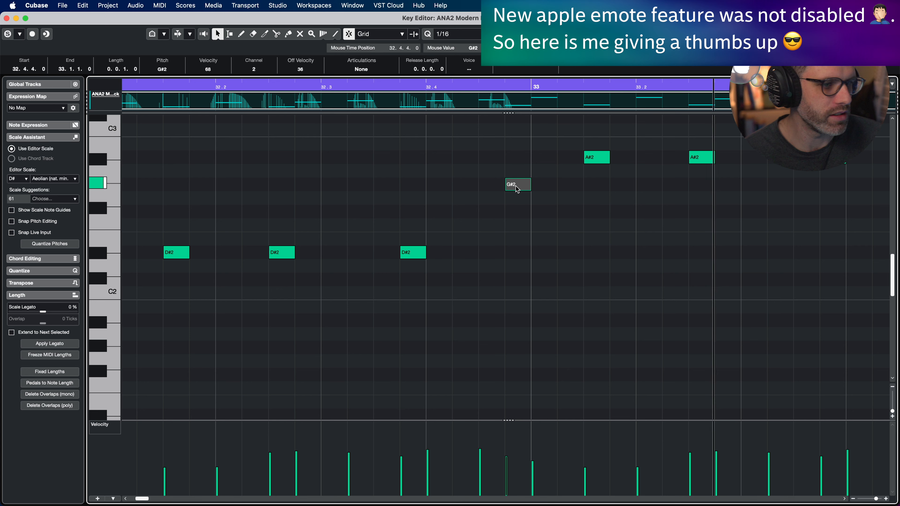
- Duplicate the added G#2 at 32.4.2 and set both added notes to F#2 with velocity 34
drag(518, 189, 462, 187)
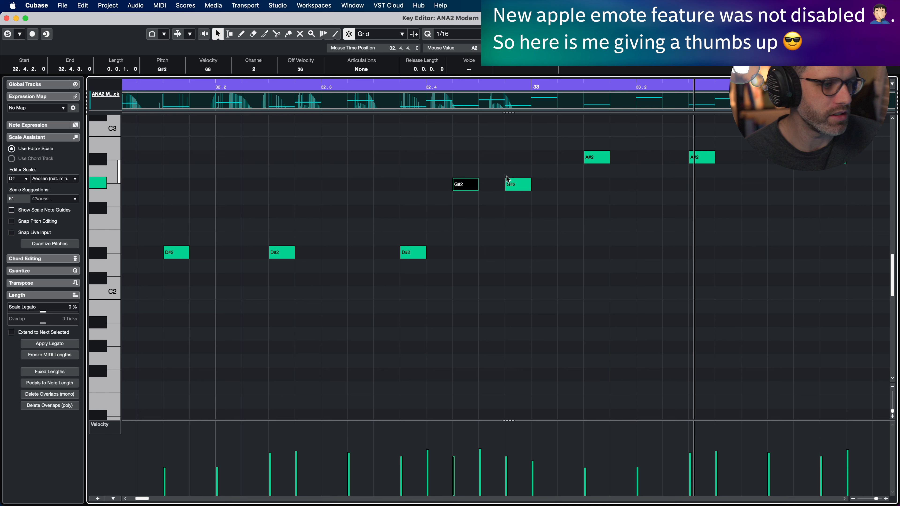
drag(507, 174, 457, 195)
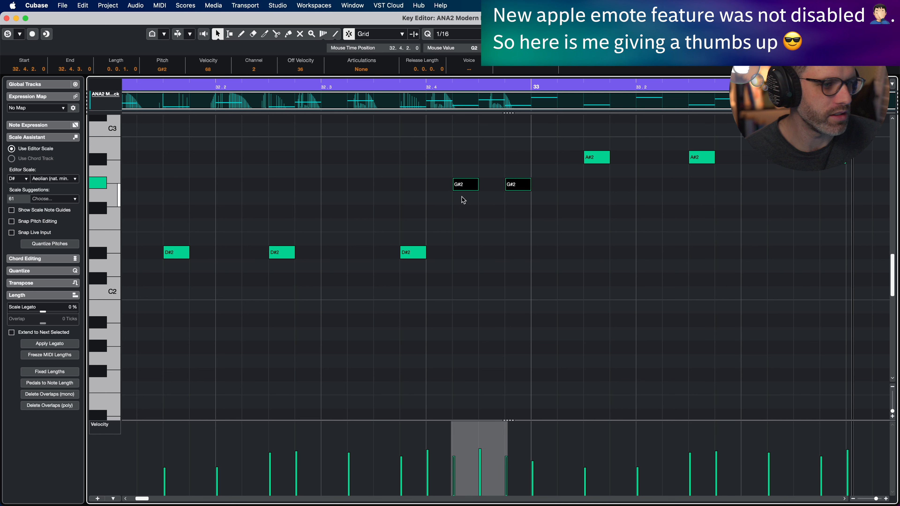
key(Down)
key(Down)
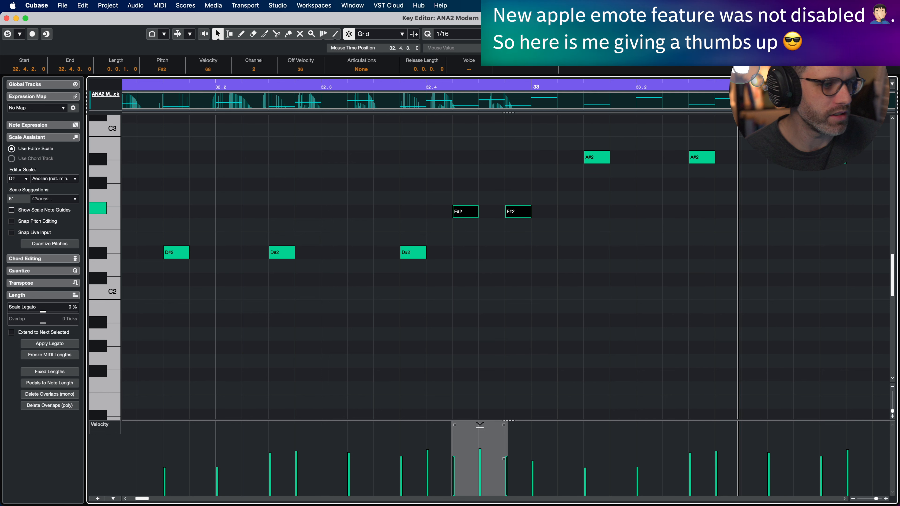
click(492, 325)
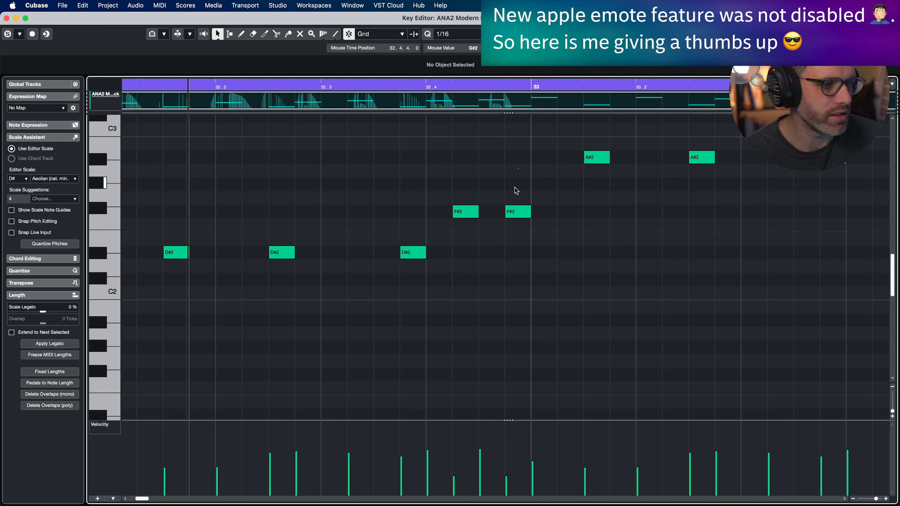
- Try both added F#2 notes at B2, and undo the pitch and velocity changes
drag(519, 168, 442, 248)
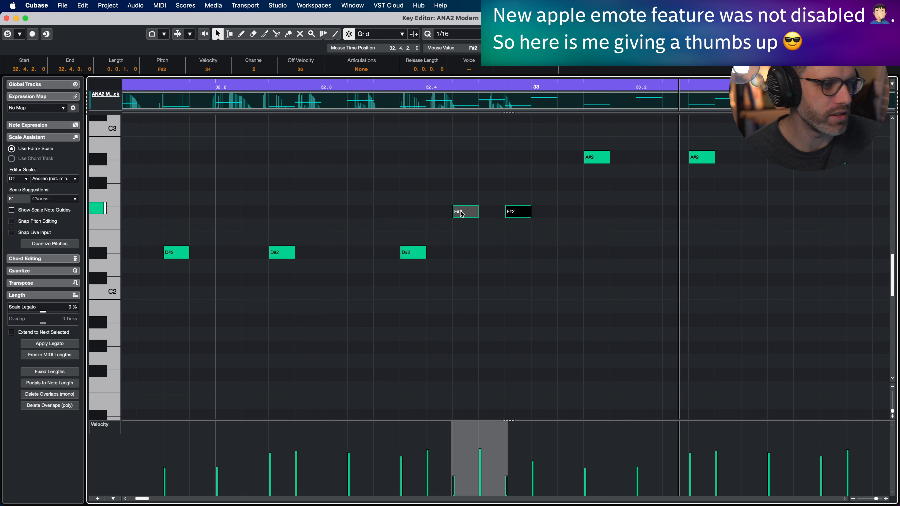
drag(463, 213, 465, 145)
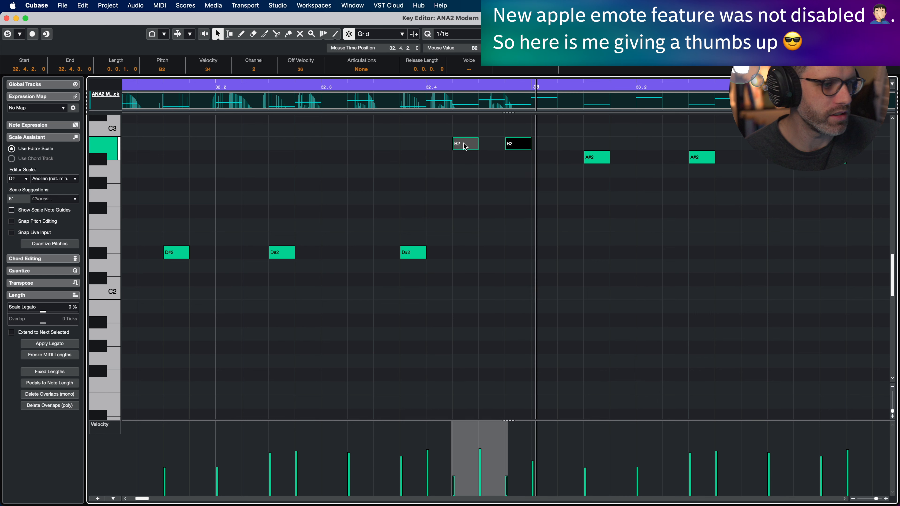
key(super+z)
key(Up)
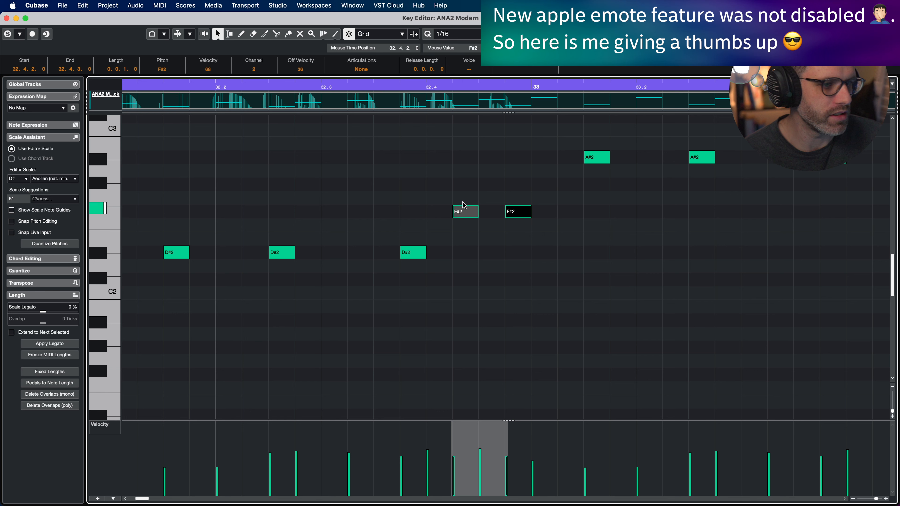
- Reduce the added low notes at the end of bar 32 to one D#2 placed at 32.4.2
click(464, 211)
drag(508, 209, 538, 238)
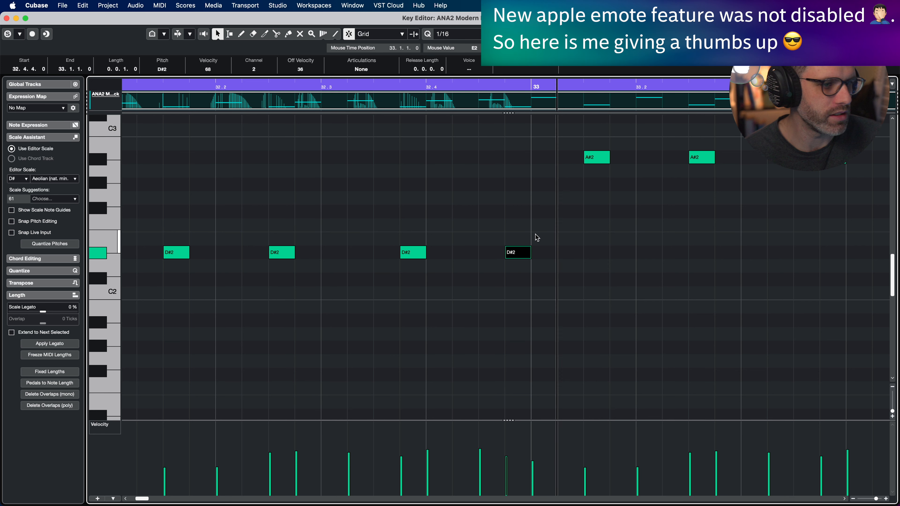
drag(518, 261, 493, 258)
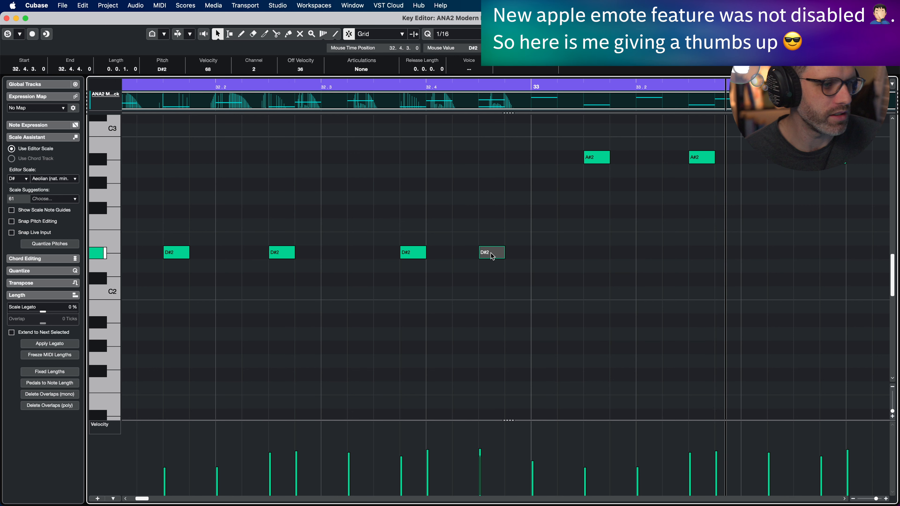
drag(492, 256, 456, 252)
key(space)
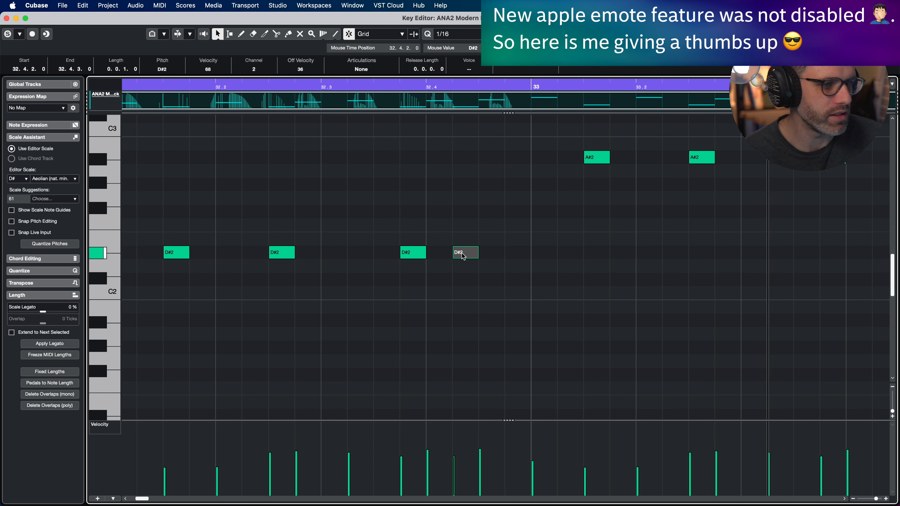
- Try a copy of the added D#2 at the start of bar 33, and delete it
drag(462, 254, 545, 256)
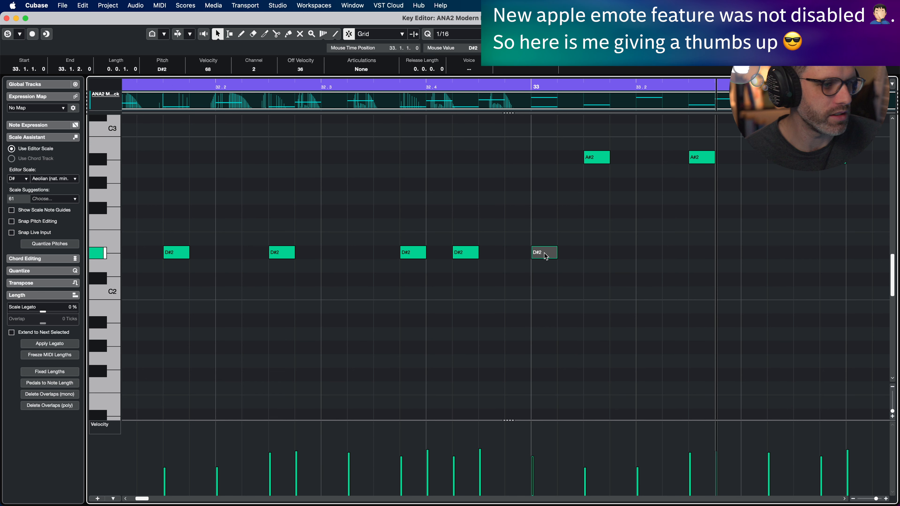
scroll(546, 256, up, 7)
scroll(546, 256, down, 6)
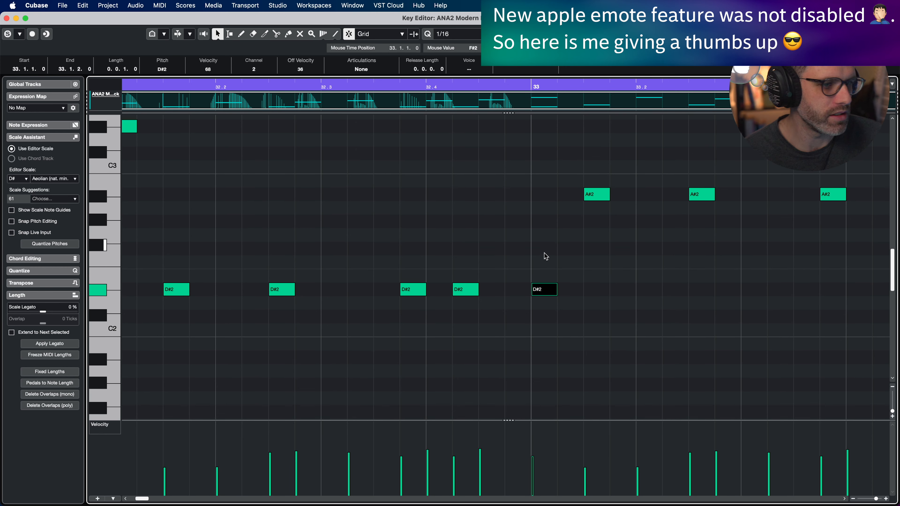
key(Delete)
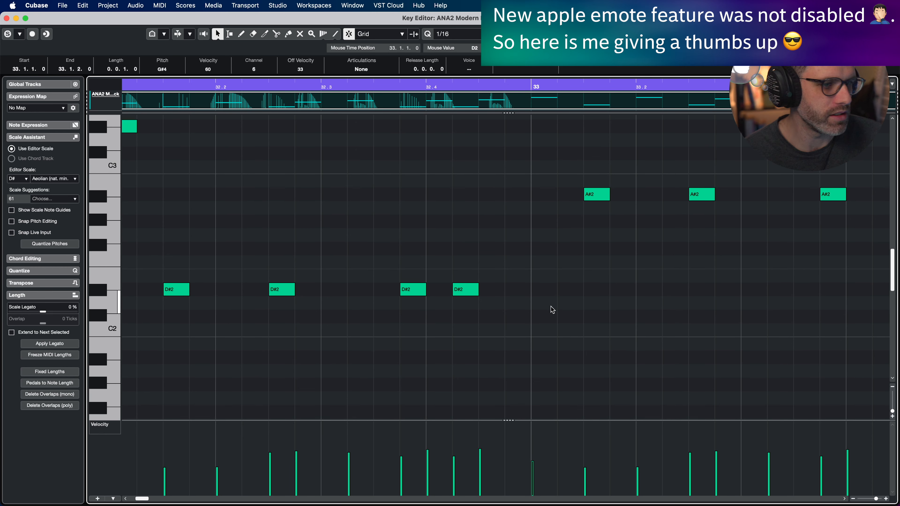
- Delete the extra low D#2 at 32.4.2
key(g)
key(g)
key(g)
key(g)
key(g)
key(g)
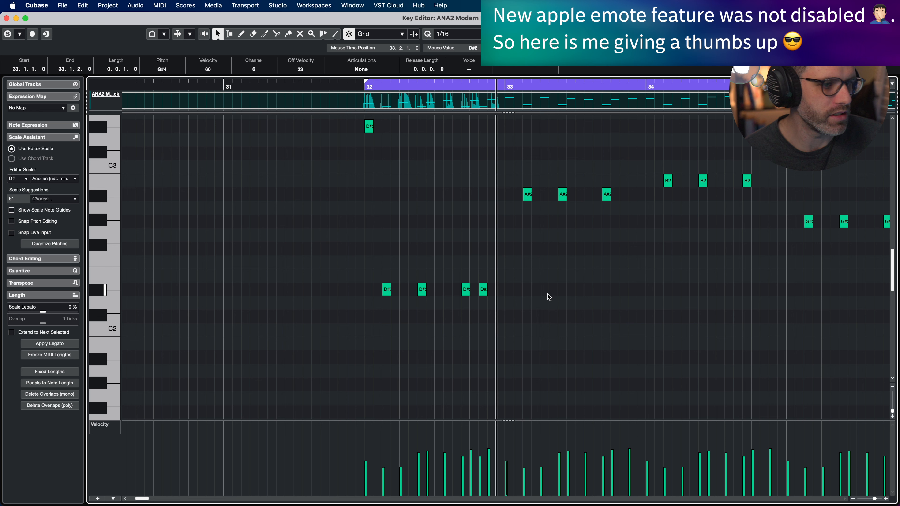
click(487, 289)
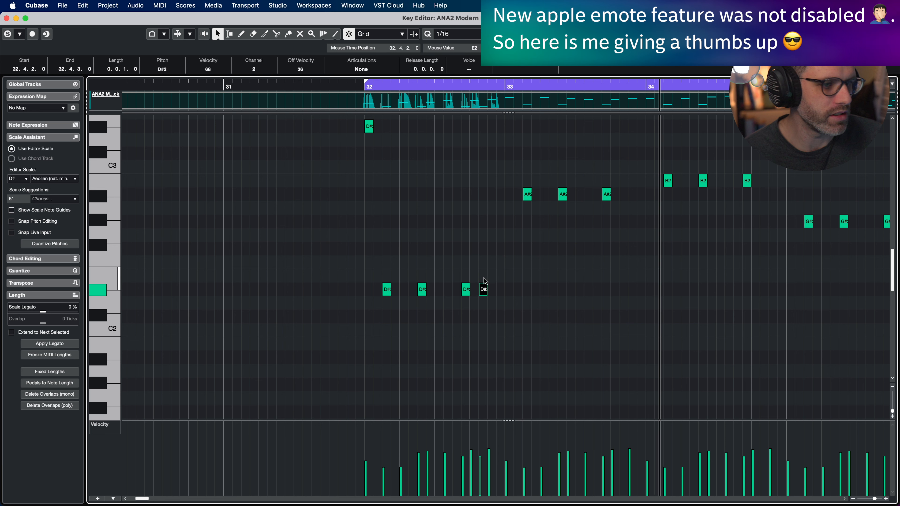
key(Delete)
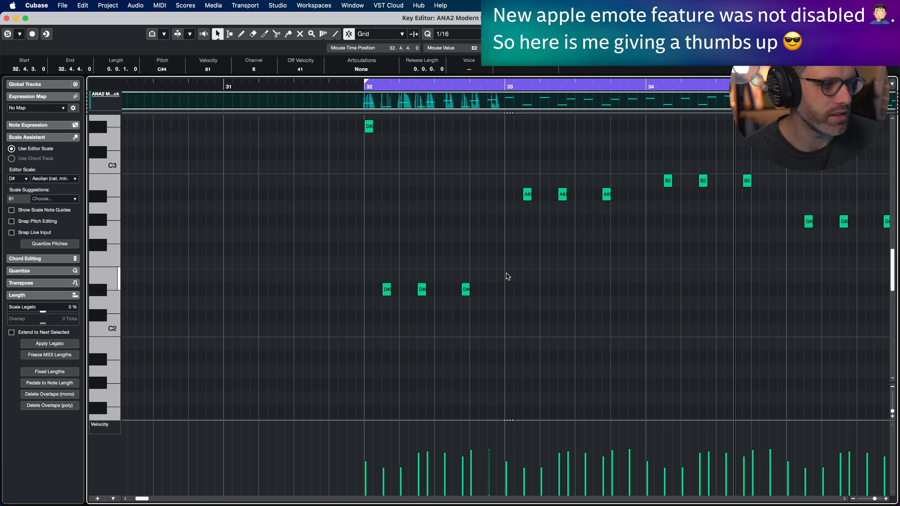
click(490, 135)
scroll(493, 138, up, 5)
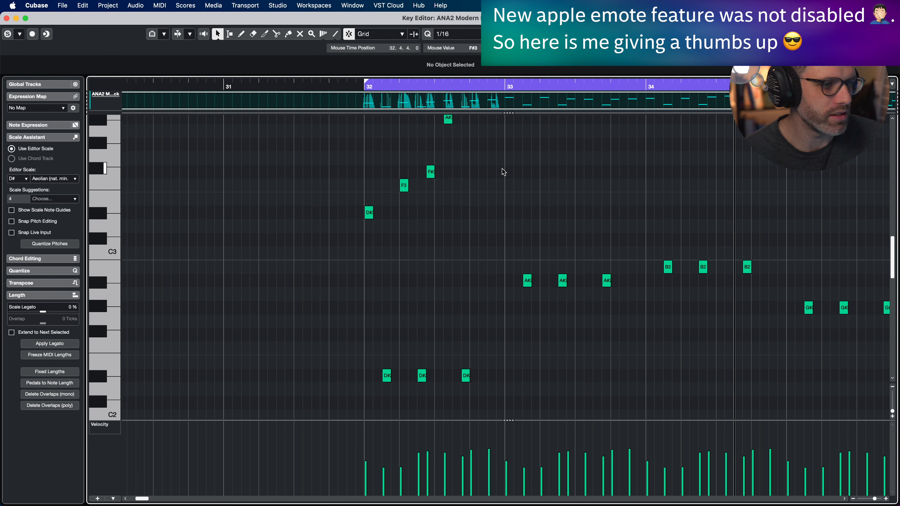
- Return to the project arrangement, split the ANA2 Modern Pluck part at bar 32 and delete the section before it
key(Return)
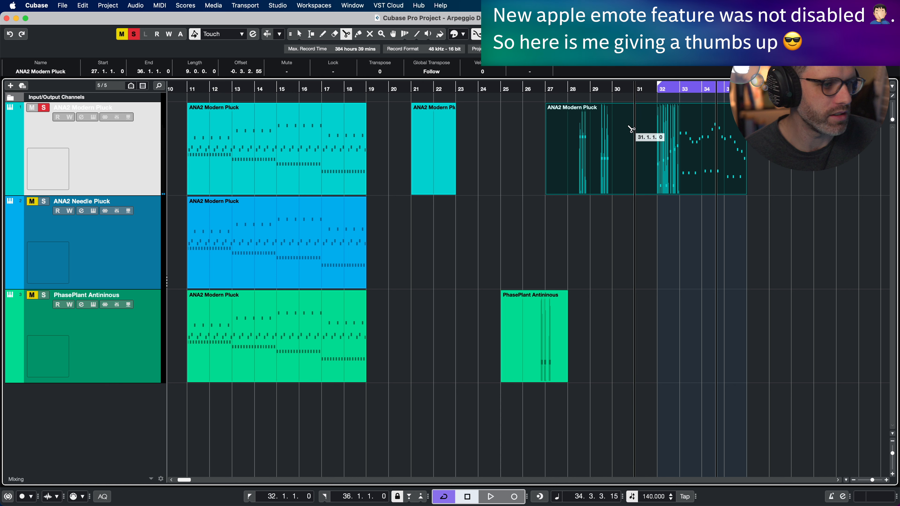
click(657, 129)
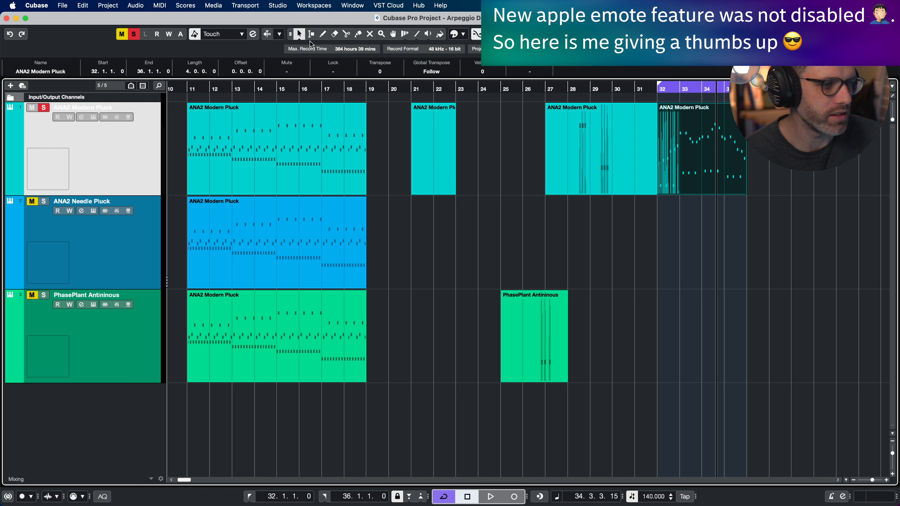
click(589, 137)
key(Delete)
- Copy the bar 32 part to the ANA2 Needle Pluck and PhasePlant Antininous tracks and return the playhead to bar 32
click(731, 157)
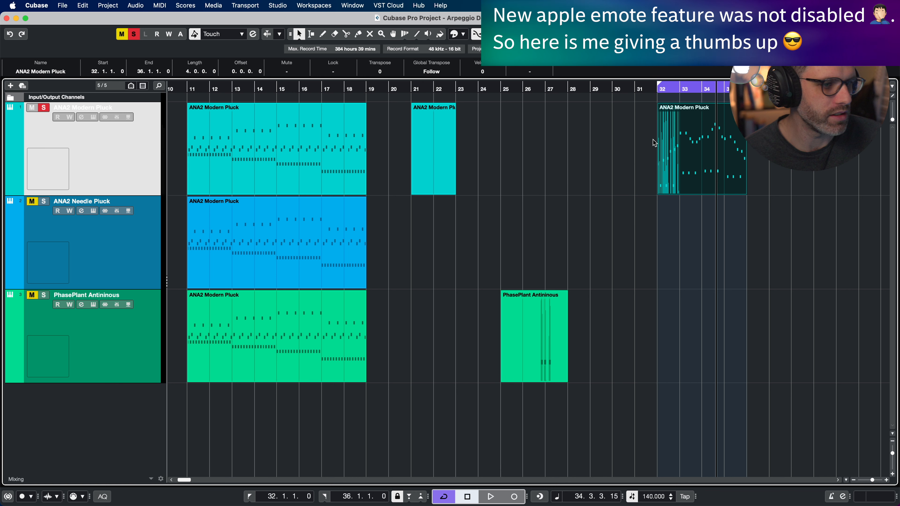
drag(668, 141, 680, 306)
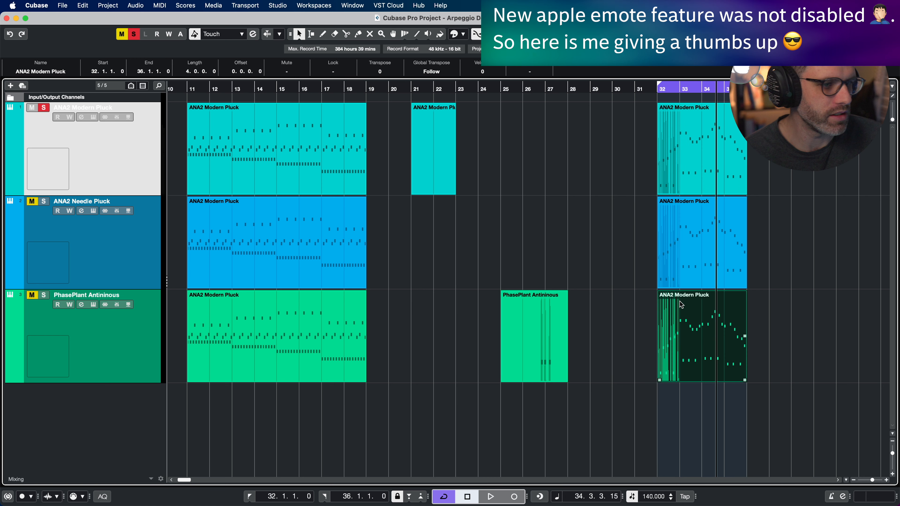
key(KP_1)
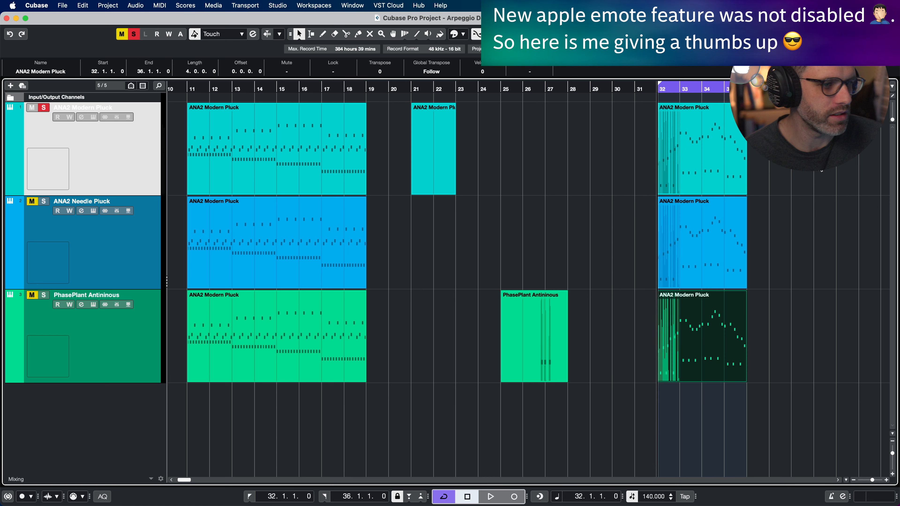
- Clear all solo and mute states, select all three synth tracks and audition the layered loop
click(134, 34)
shift+click(154, 335)
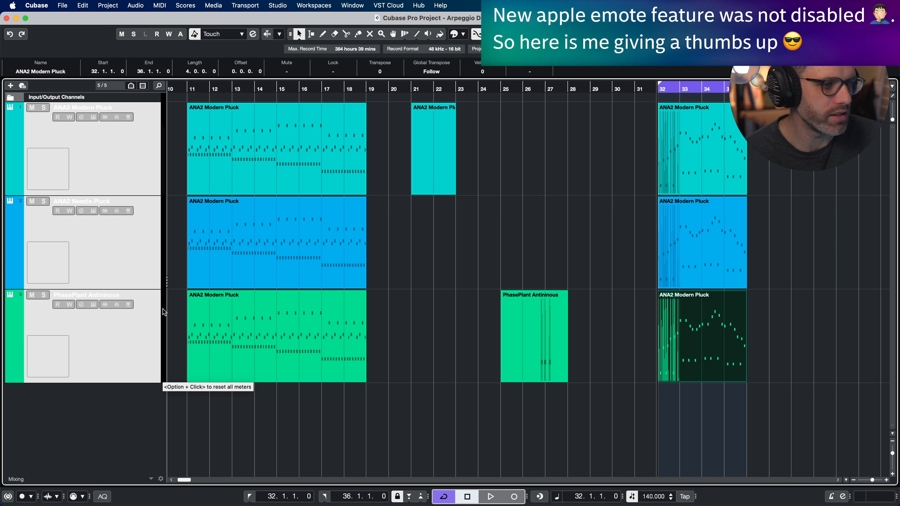
key(space)
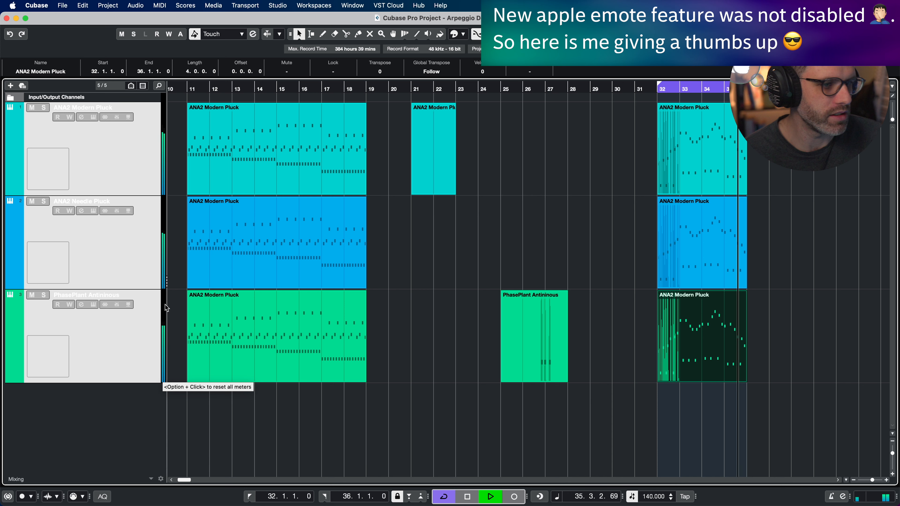
key(space)
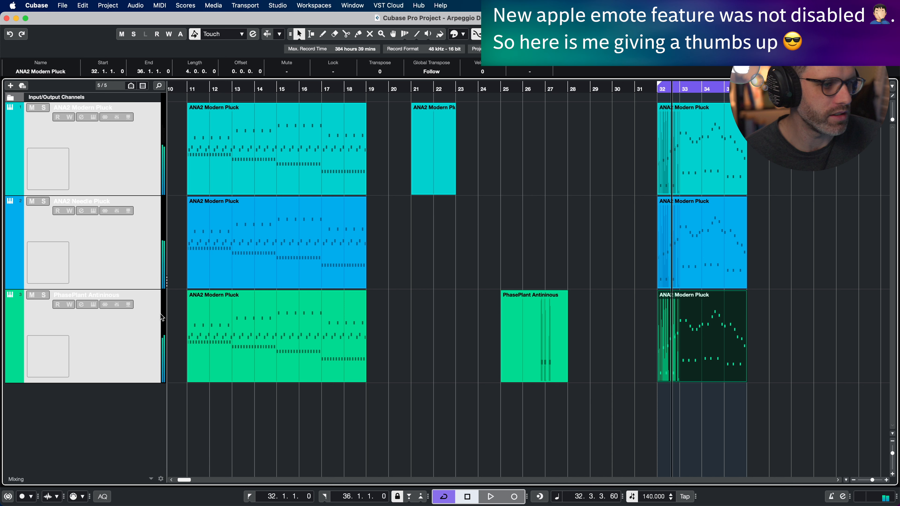
- Transpose all notes in the three bar 32 parts so the first note is F#2, and play the loop
drag(813, 145, 718, 334)
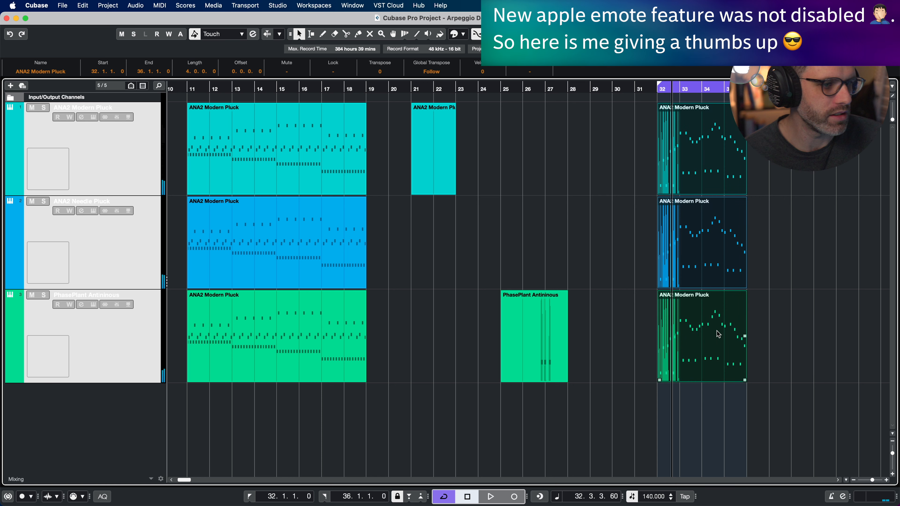
double_click(669, 177)
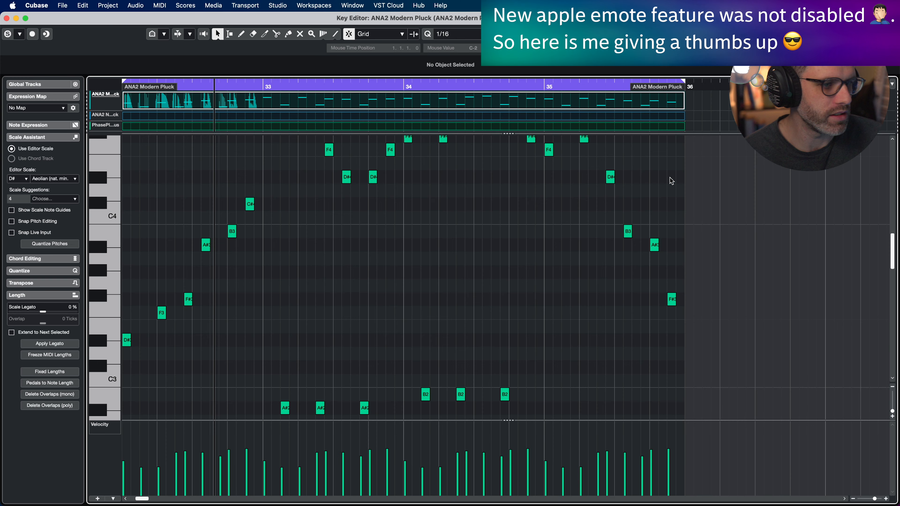
key(super+a)
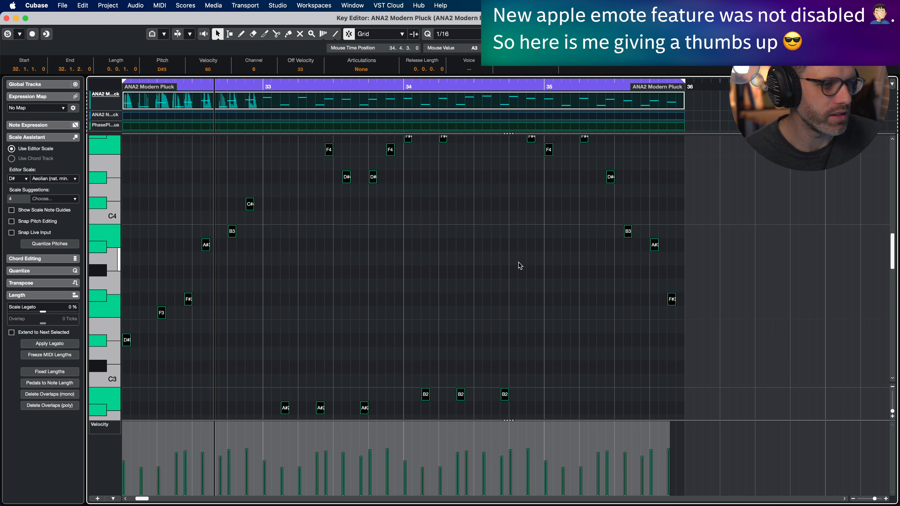
scroll(518, 263, down, 8)
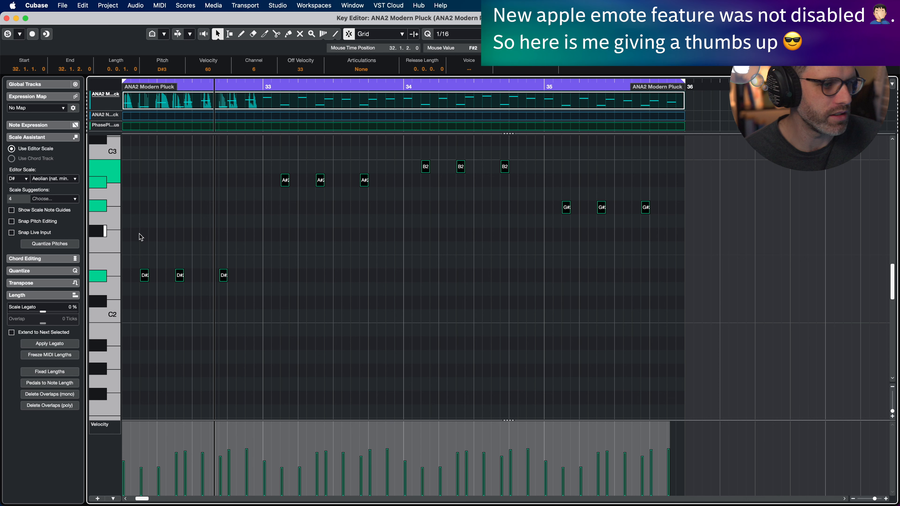
scroll(140, 237, up, 8)
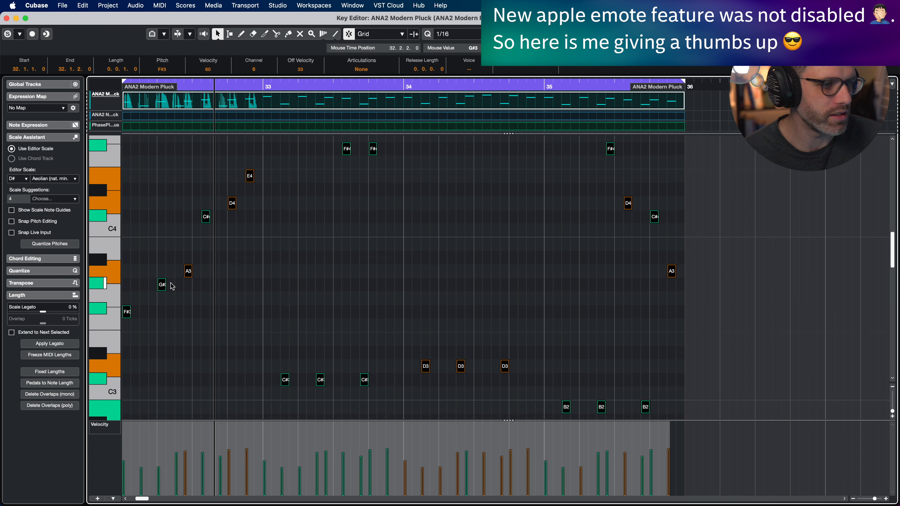
scroll(172, 286, down, 4)
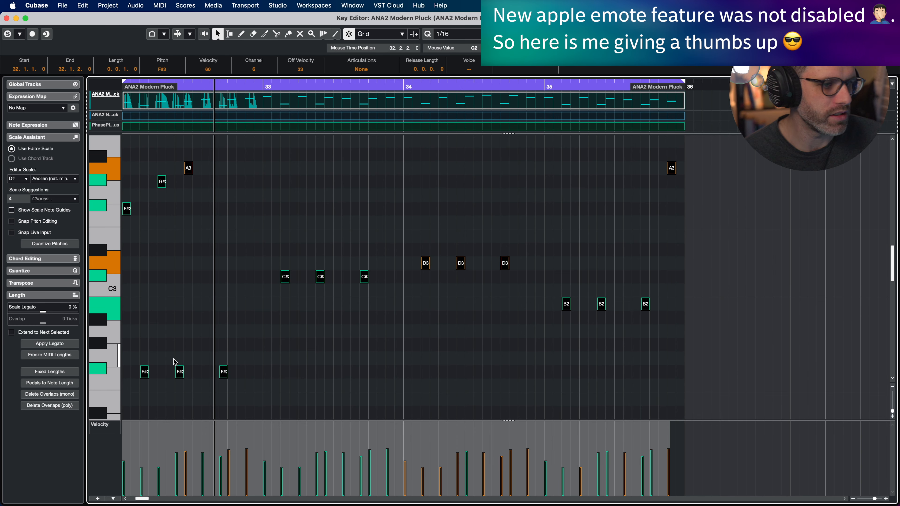
key(shift+Down)
key(space)
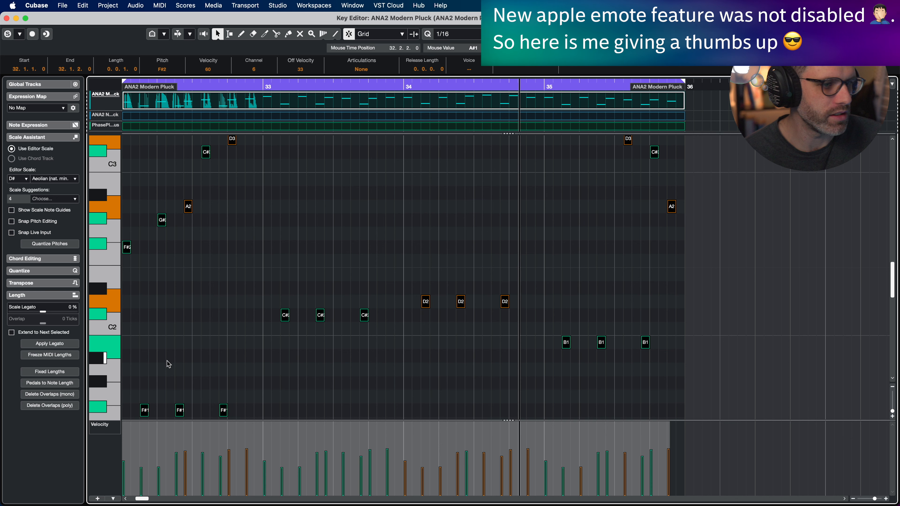
- Try all notes transposed higher, with the first note on A#2, and lower them back to start on F#2
scroll(167, 361, up, 6)
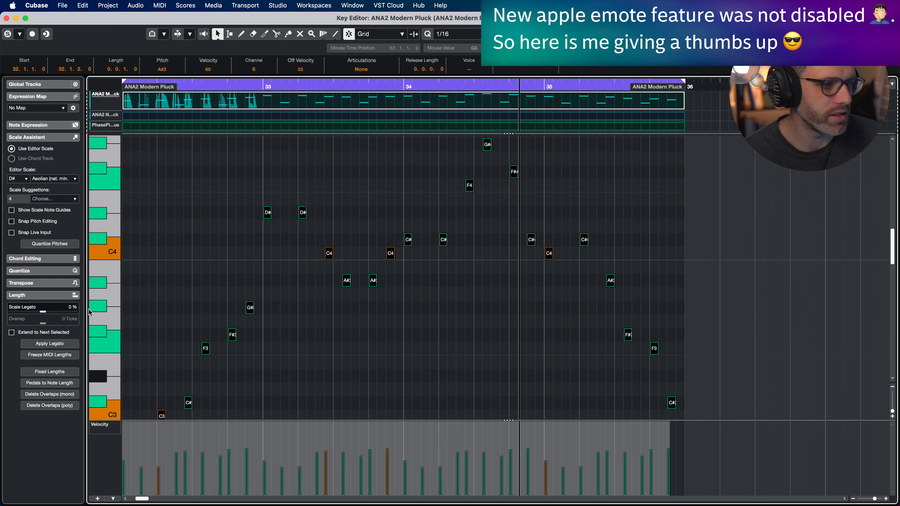
scroll(283, 315, down, 6)
key(super+a)
key(Down)
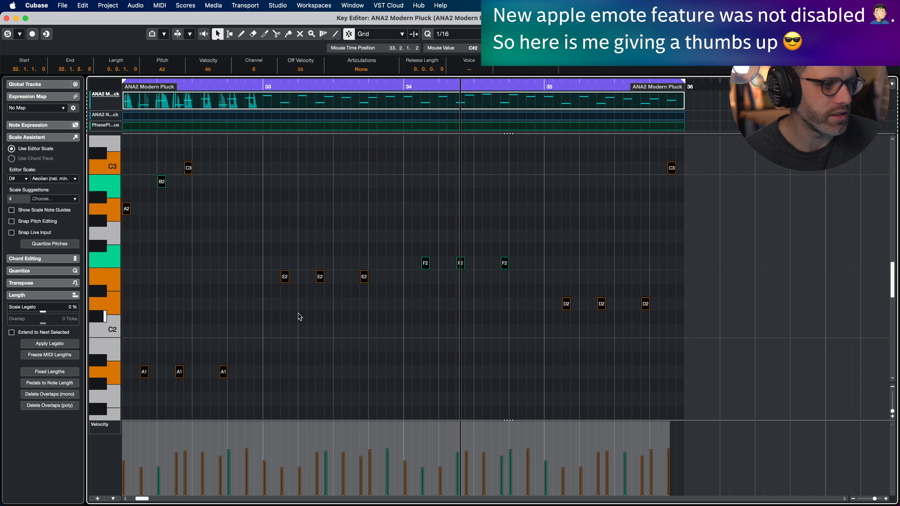
key(Down)
key(Down)
key(Down)
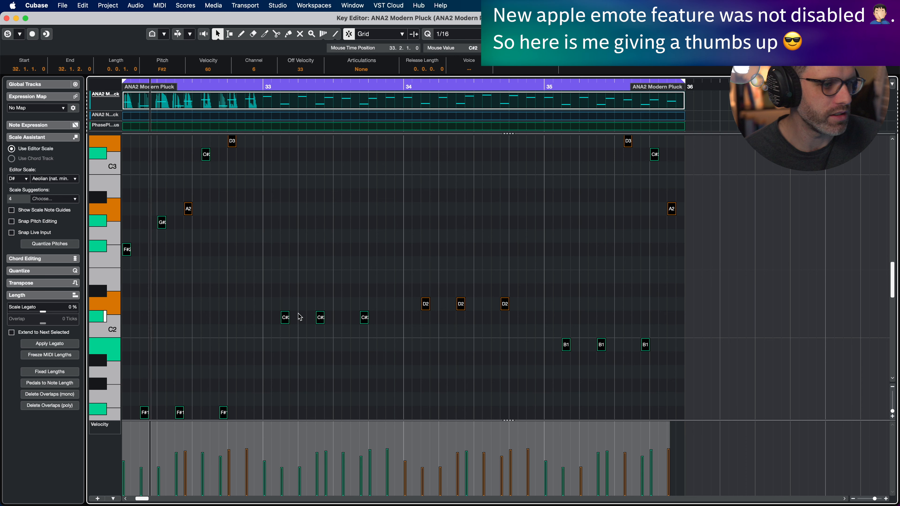
- Leave the note editor and insert the Raum reverb in the first insert slot of the Stereo Out channel in the MixConsole
key(Escape)
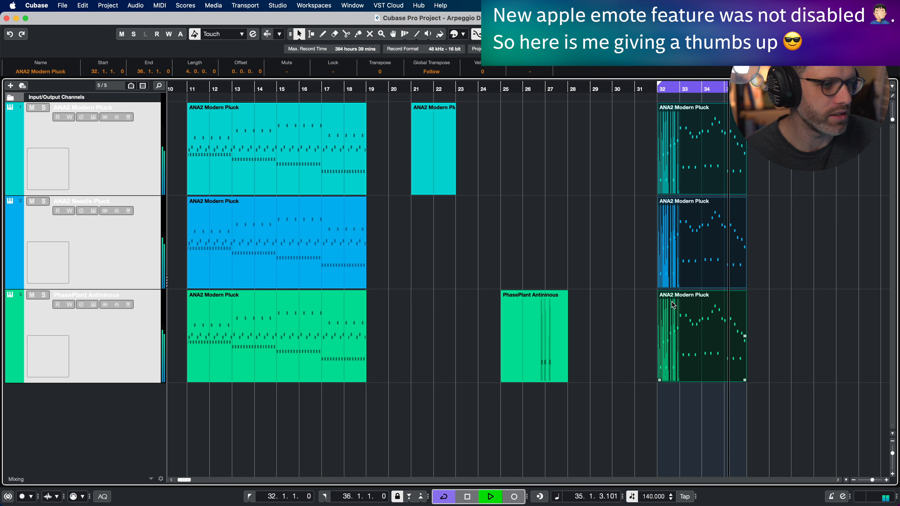
key(F3)
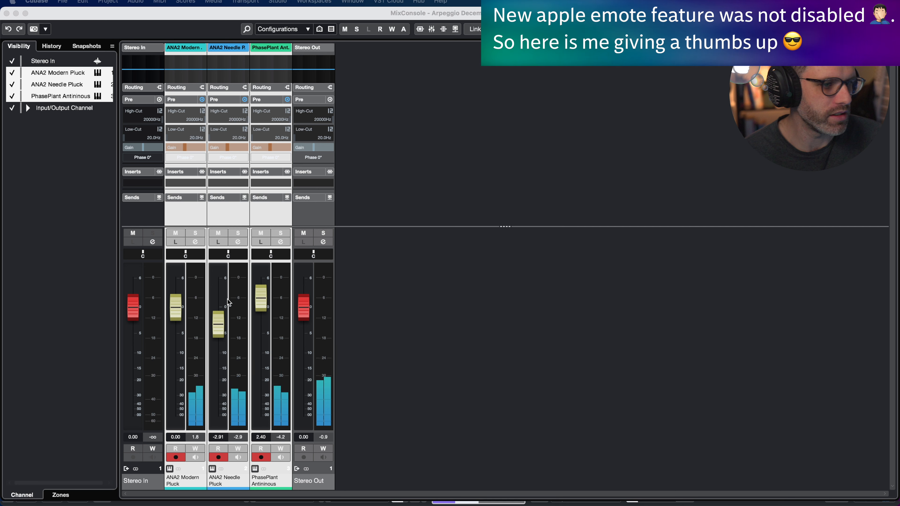
click(323, 183)
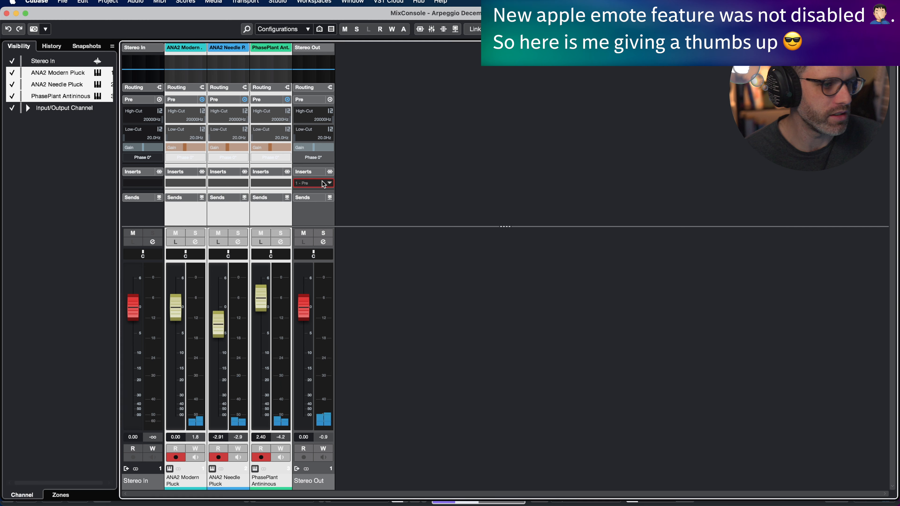
click(323, 184)
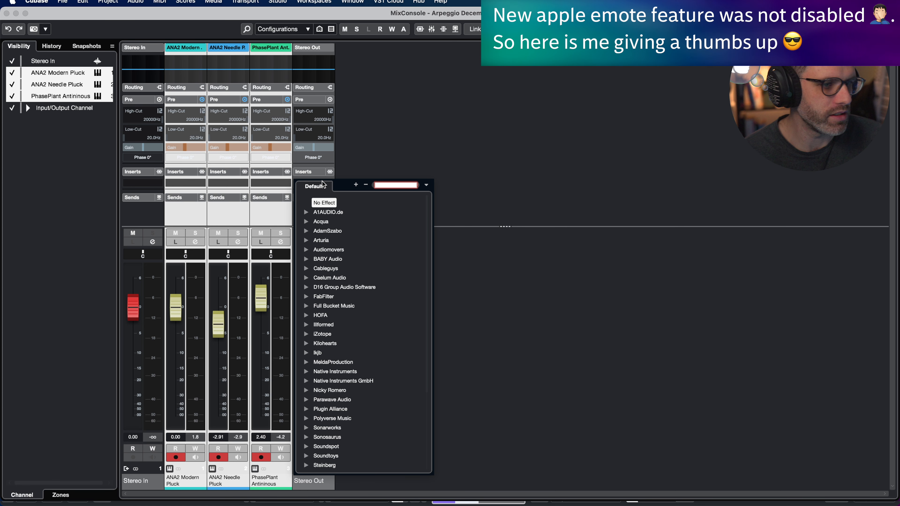
text(rau)
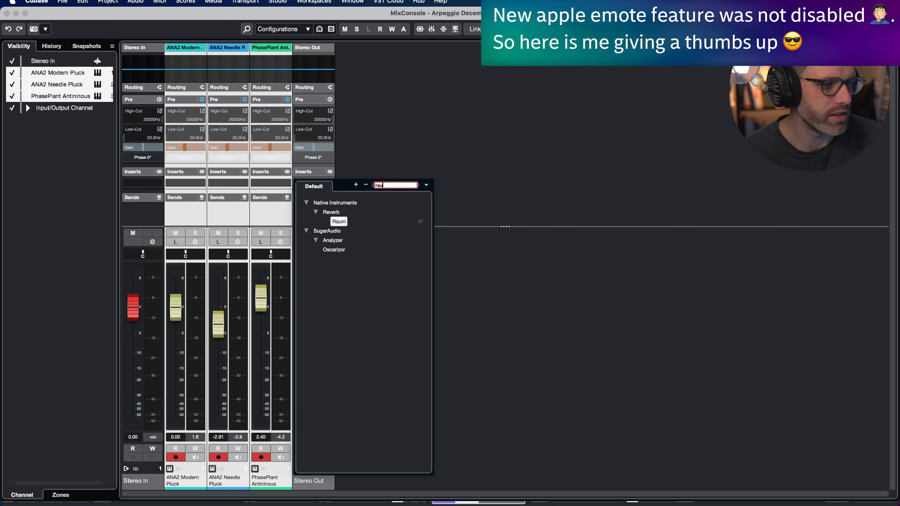
key(Return)
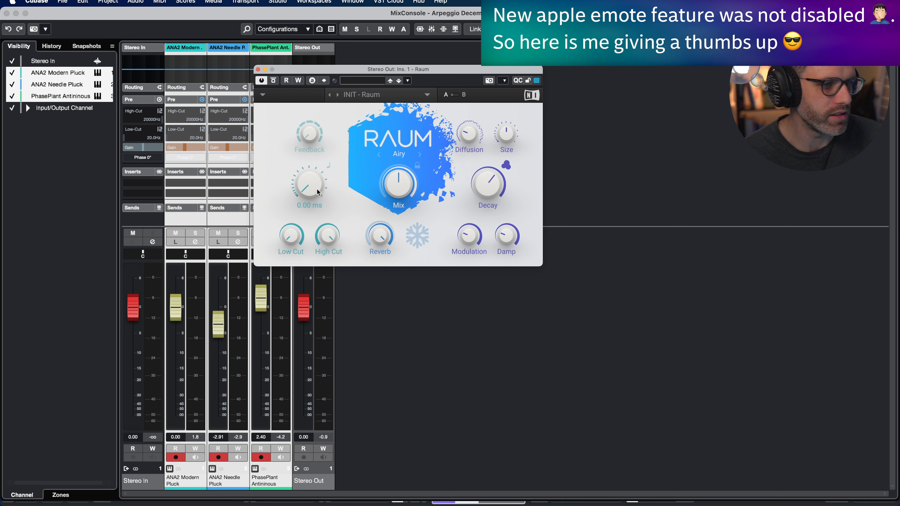
drag(284, 71, 412, 62)
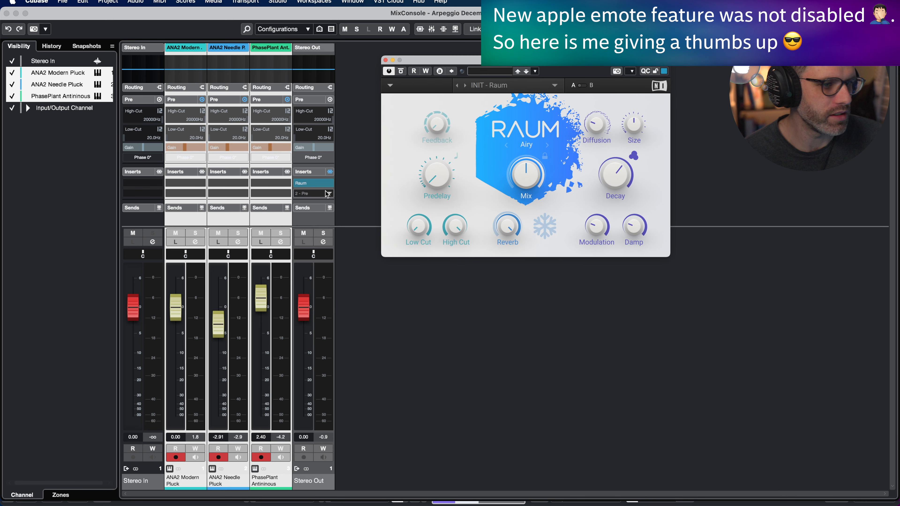
- Insert the Replika XT delay after Raum on the Stereo Out channel and set Raum's mix to 26.0 %
click(324, 183)
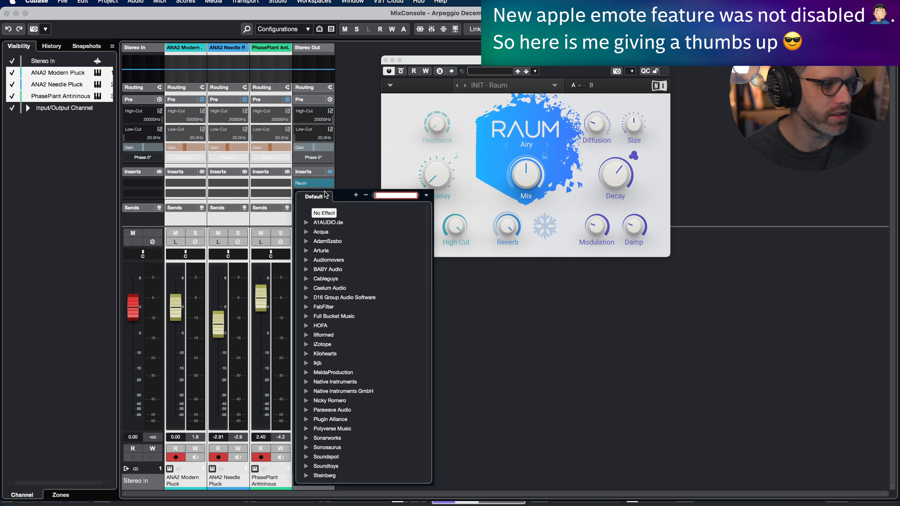
text(repl)
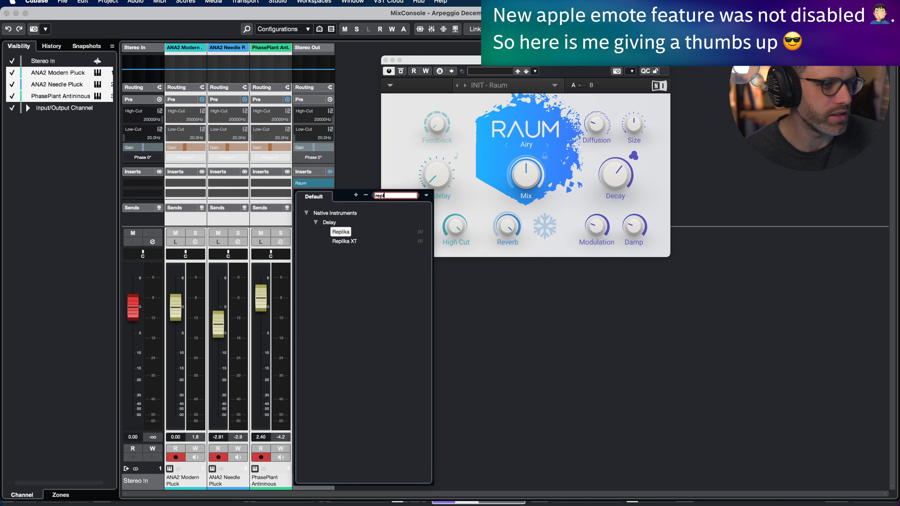
click(345, 242)
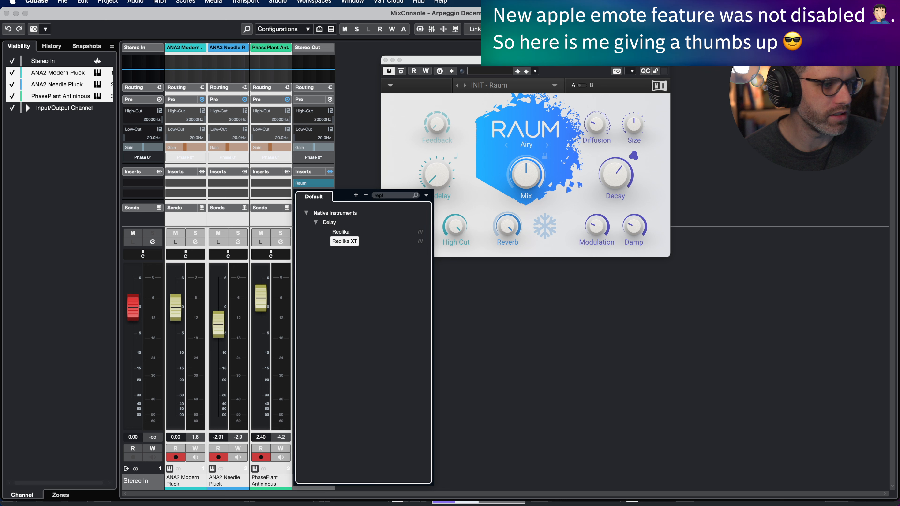
key(Return)
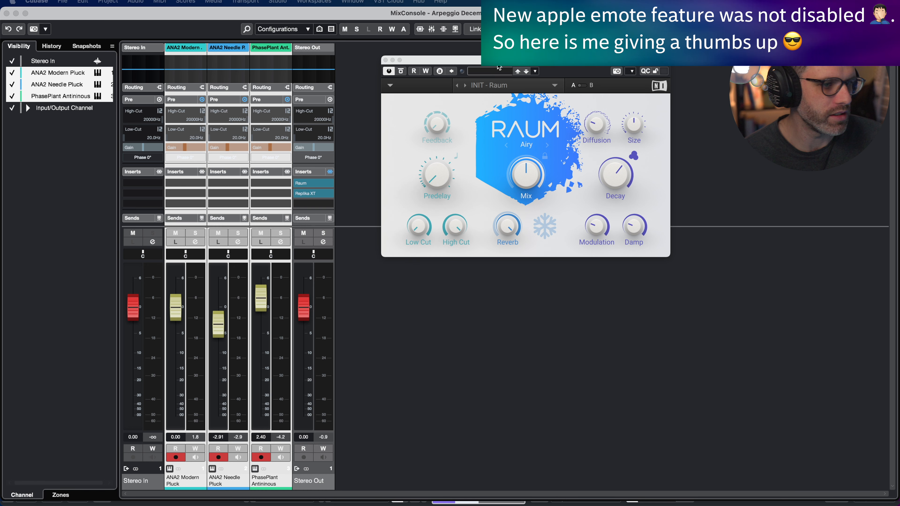
drag(500, 67, 666, 61)
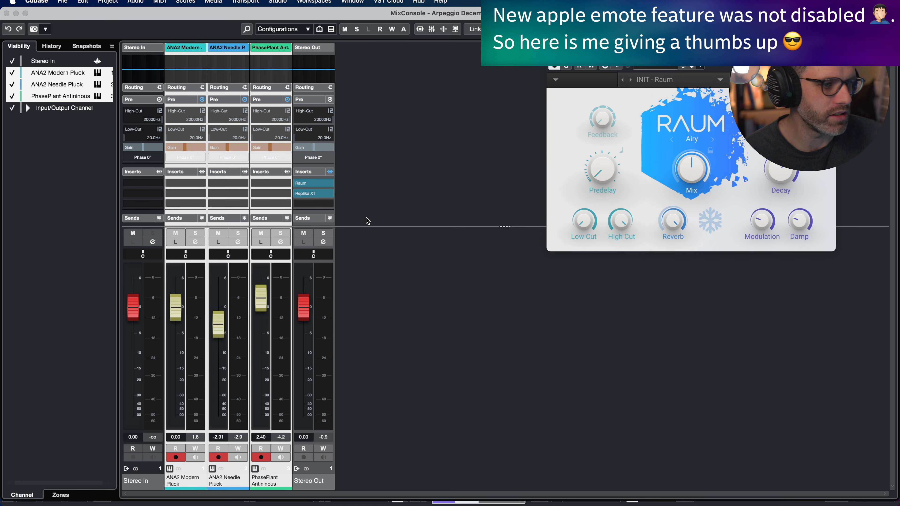
drag(74, 87, 85, 108)
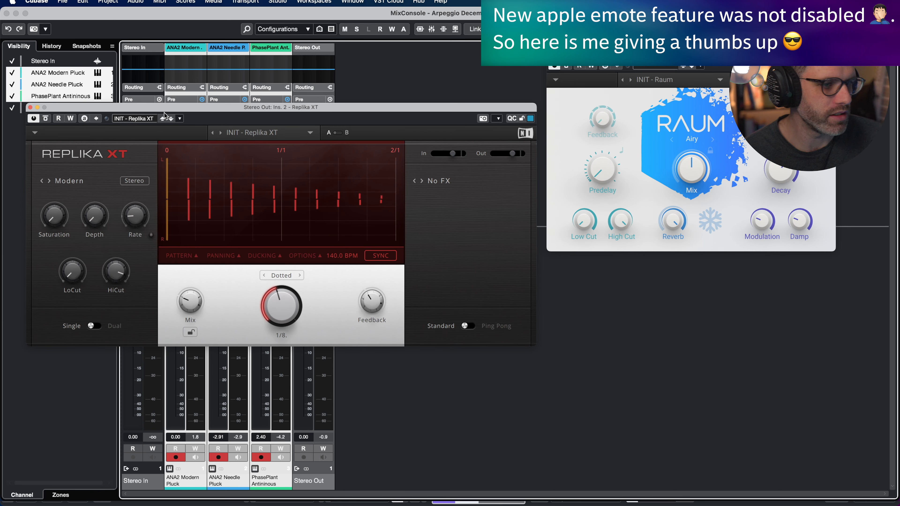
drag(208, 107, 183, 78)
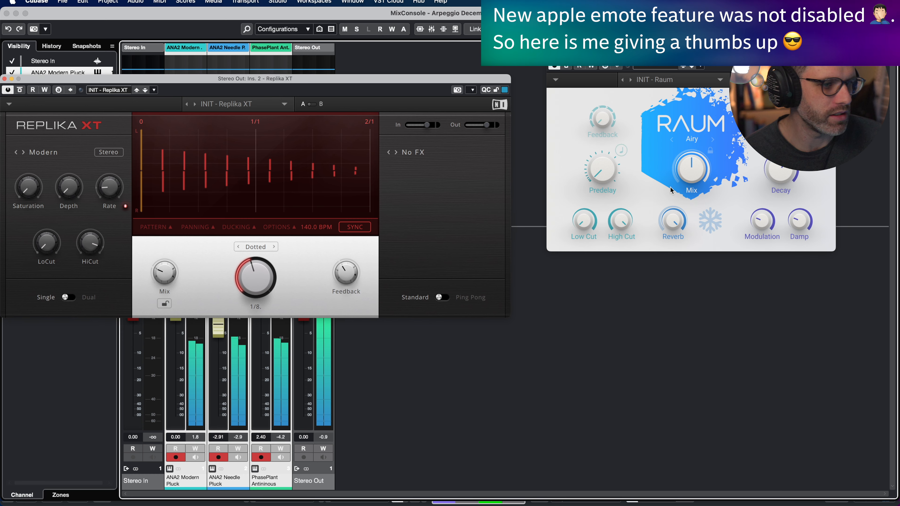
drag(671, 190, 671, 193)
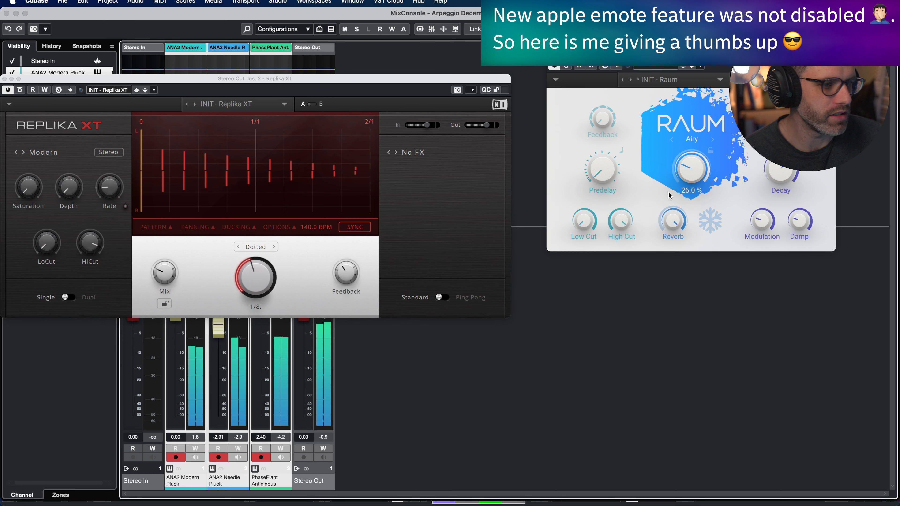
- Set Replika XT's saturation to 4.90, raise its low cut, choose Ping Pong mode and set its mix to 77% / 23%
click(174, 274)
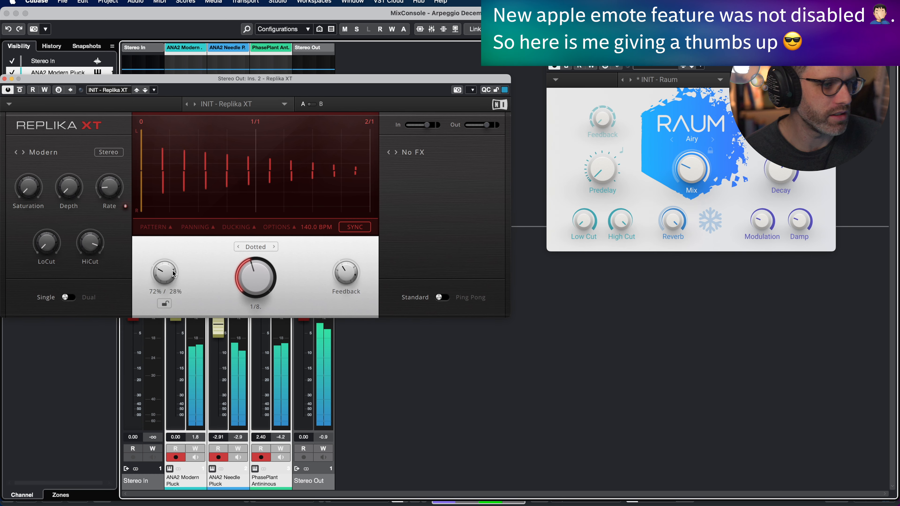
drag(174, 274, 174, 263)
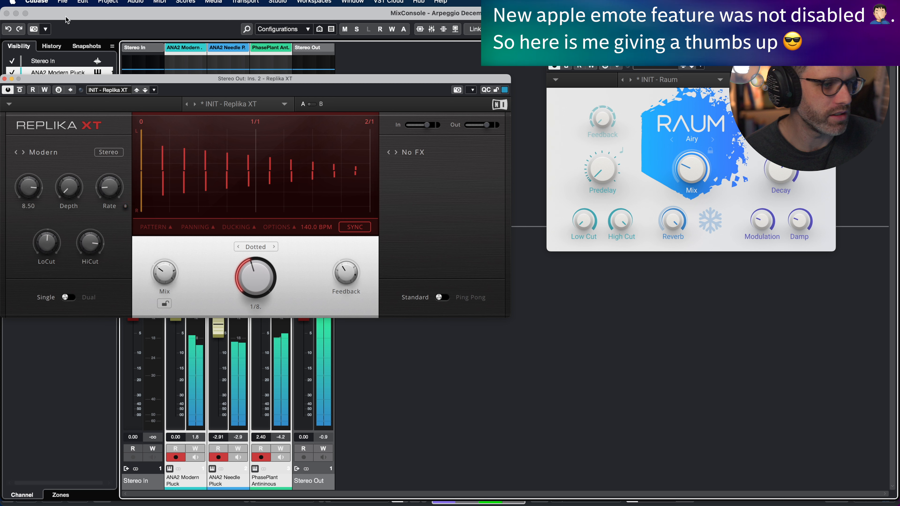
drag(67, 19, 78, 114)
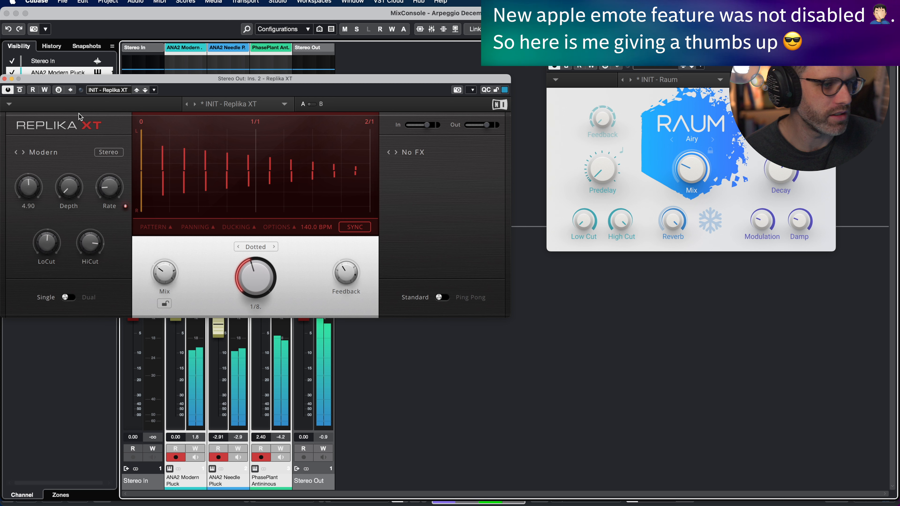
drag(69, 189, 78, 88)
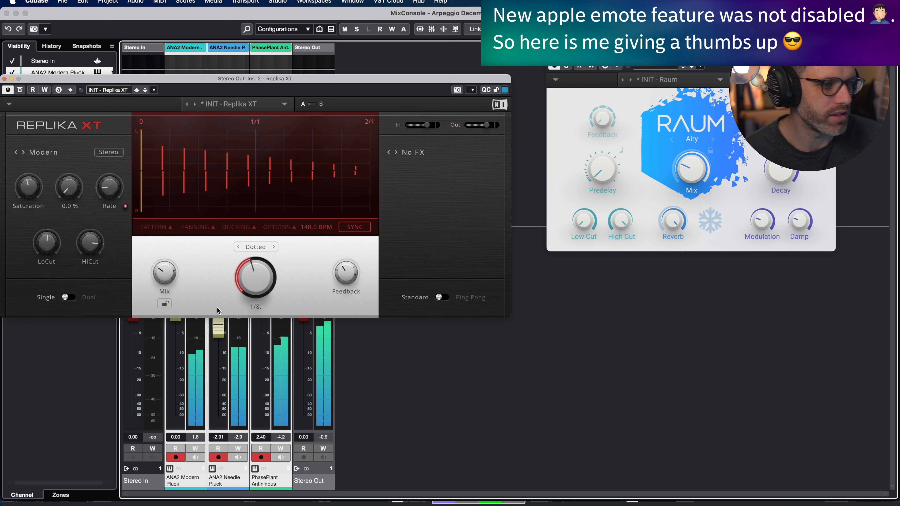
click(443, 298)
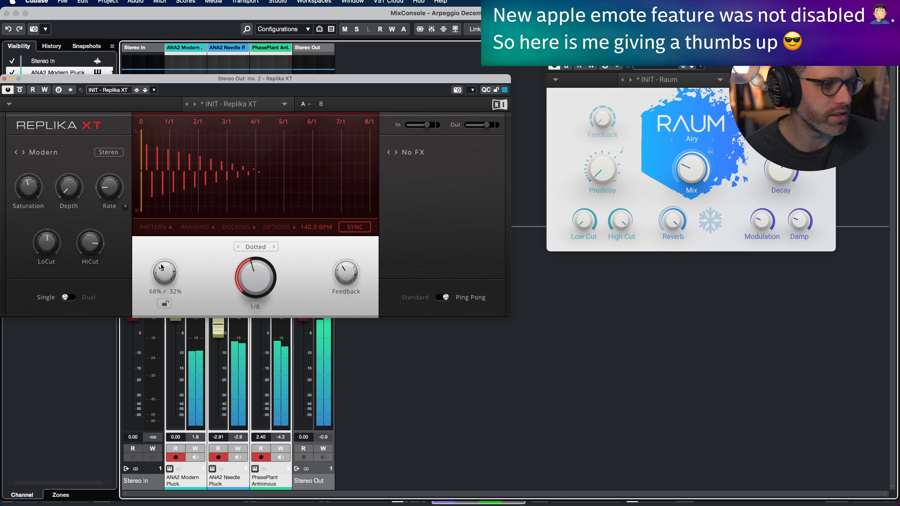
drag(158, 270, 150, 277)
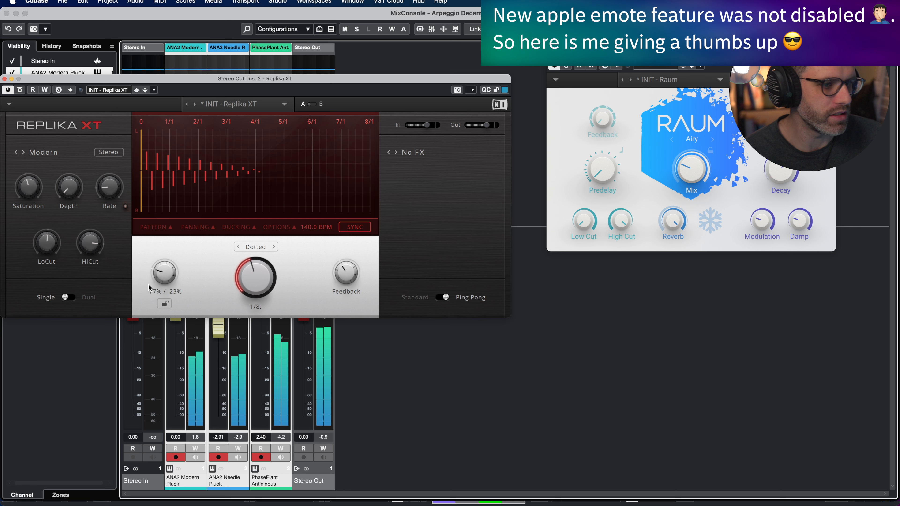
click(5, 78)
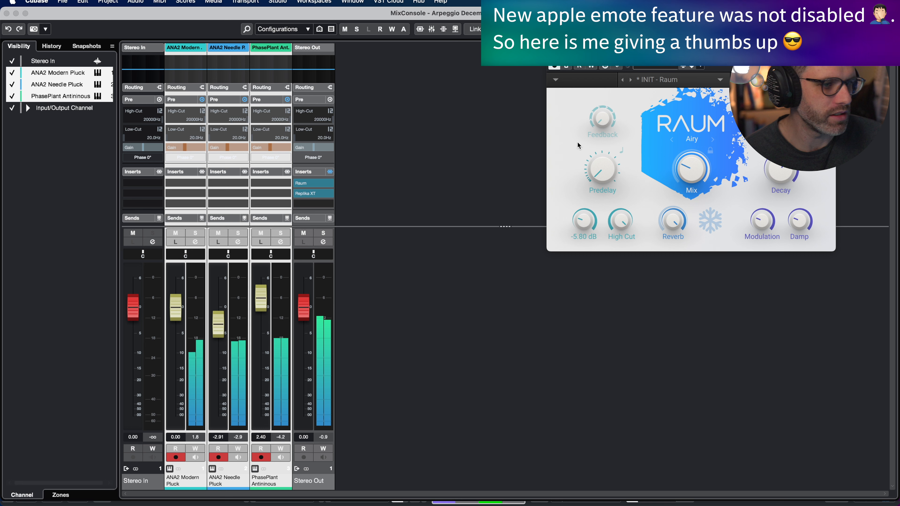
- Raise Raum's low cut, set its mix to 45.5 % and lower its high cut to 14.1 kHz
drag(576, 113, 577, 56)
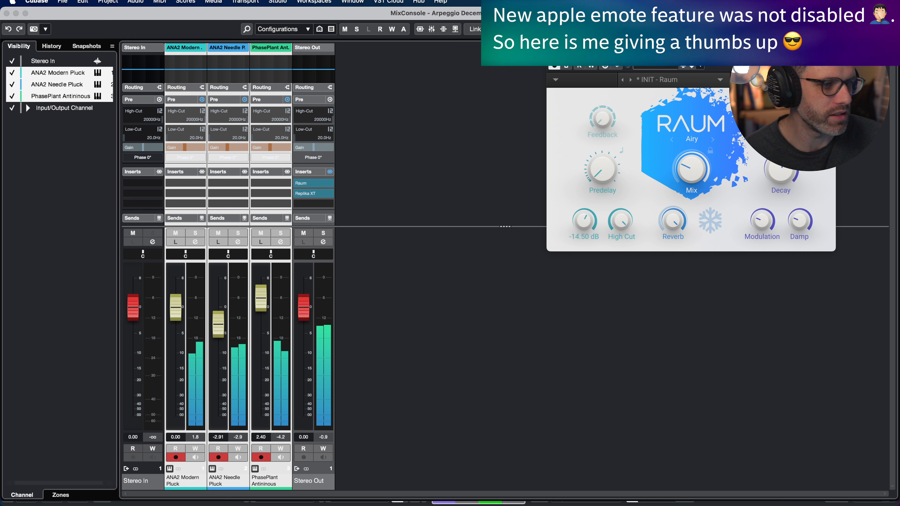
drag(693, 156, 701, 126)
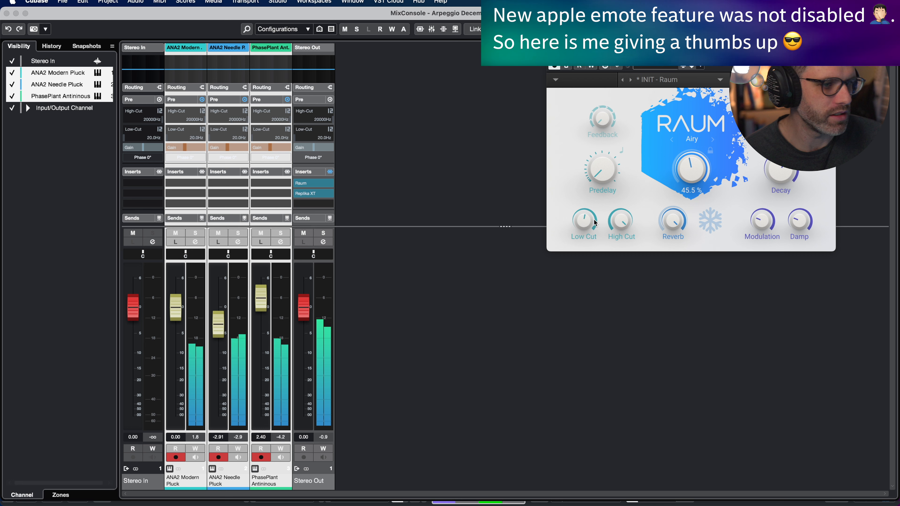
drag(595, 223, 616, 275)
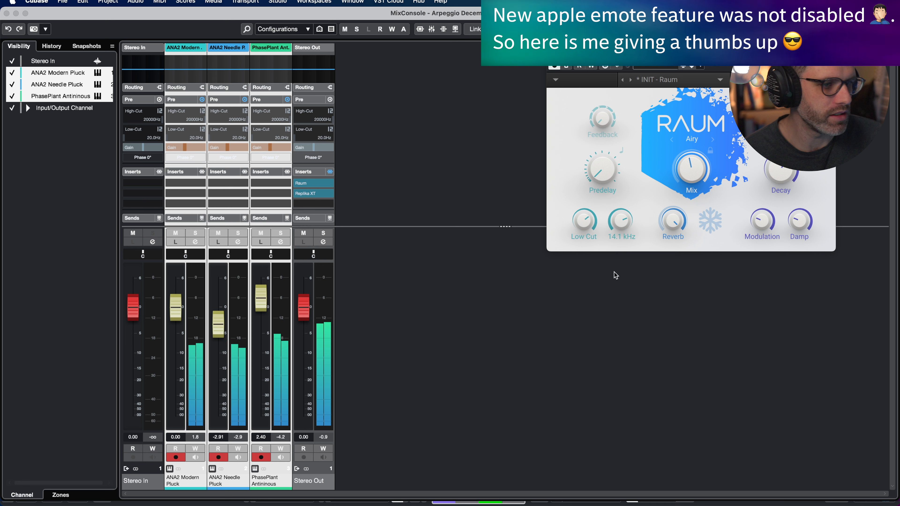
- Set Raum's low cut to -16.40 dB, raise its diffusion, set its mix to 26.0 % and close the plug-in
drag(587, 240, 579, 230)
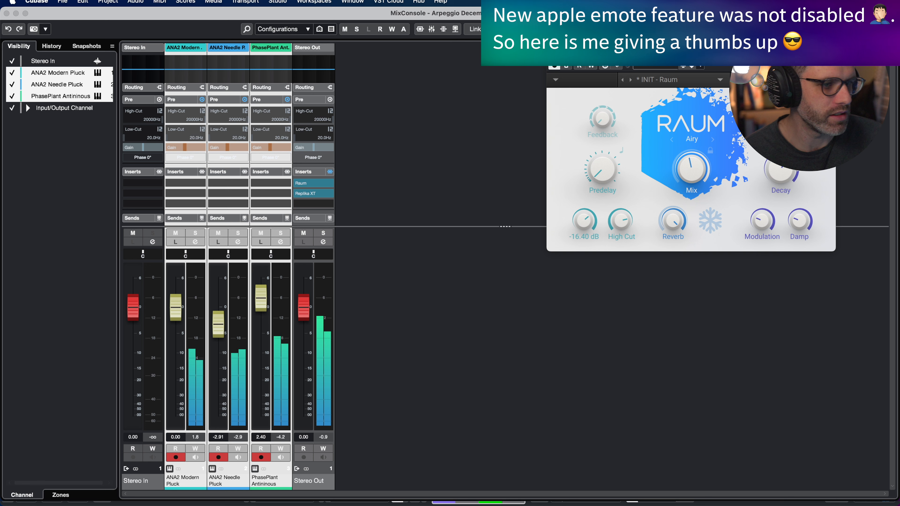
drag(781, 167, 781, 164)
drag(691, 54, 368, 142)
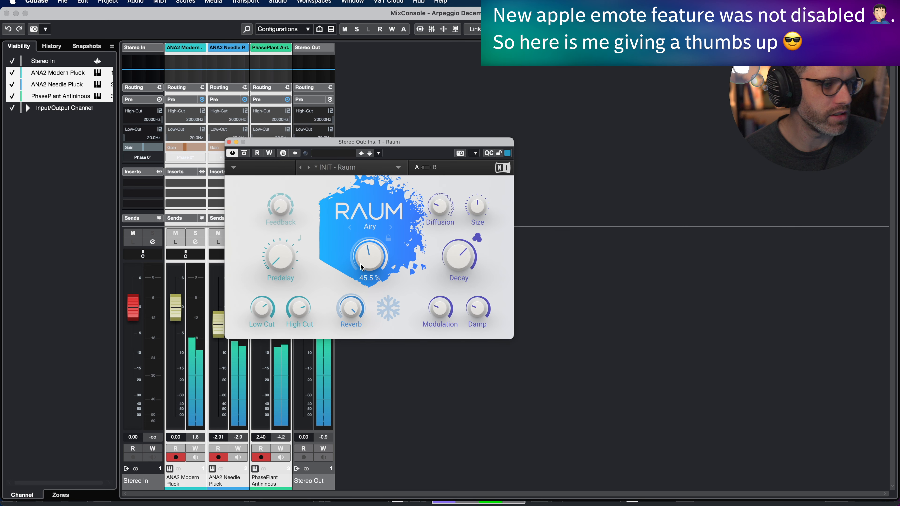
drag(440, 205, 435, 101)
drag(376, 270, 352, 311)
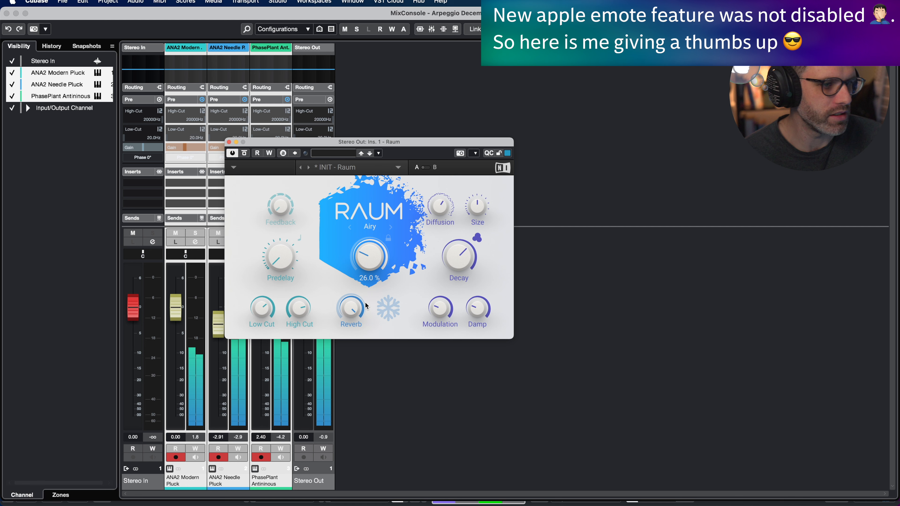
click(228, 142)
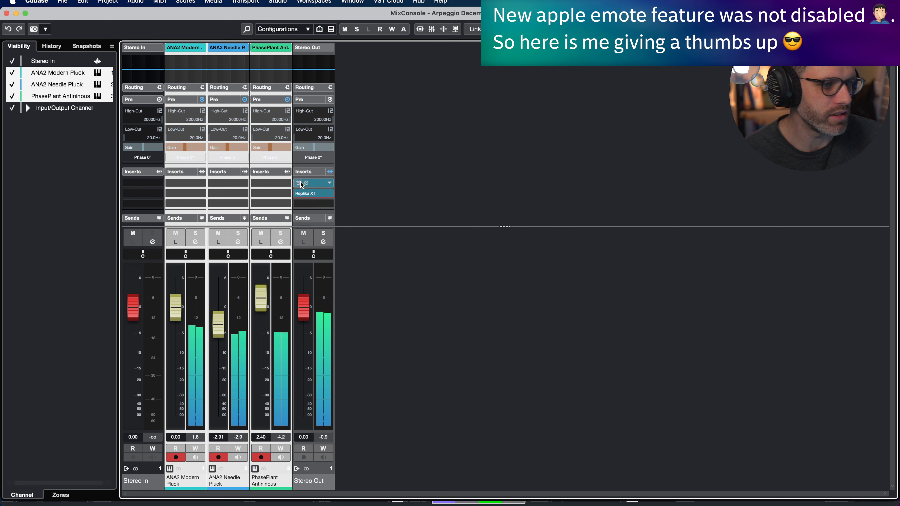
- Compare the Stereo Out sound with its insert effects bypassed and active
click(330, 172)
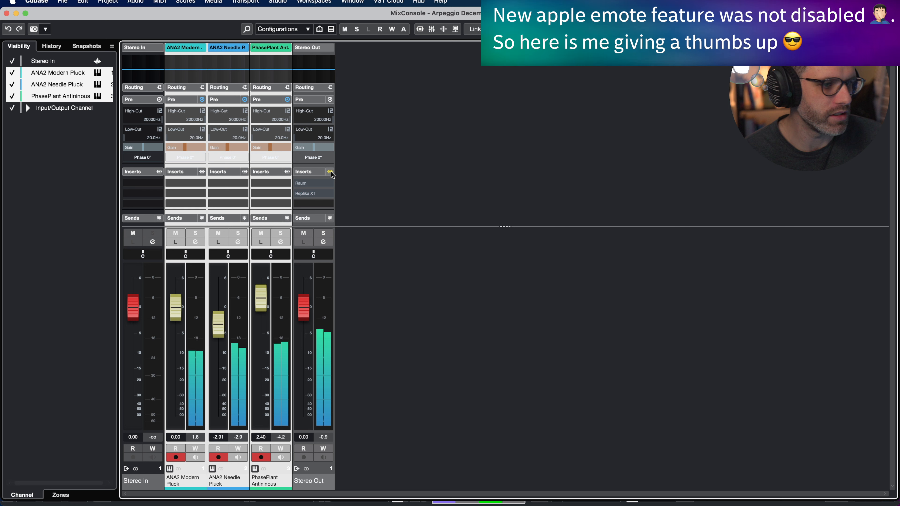
click(330, 172)
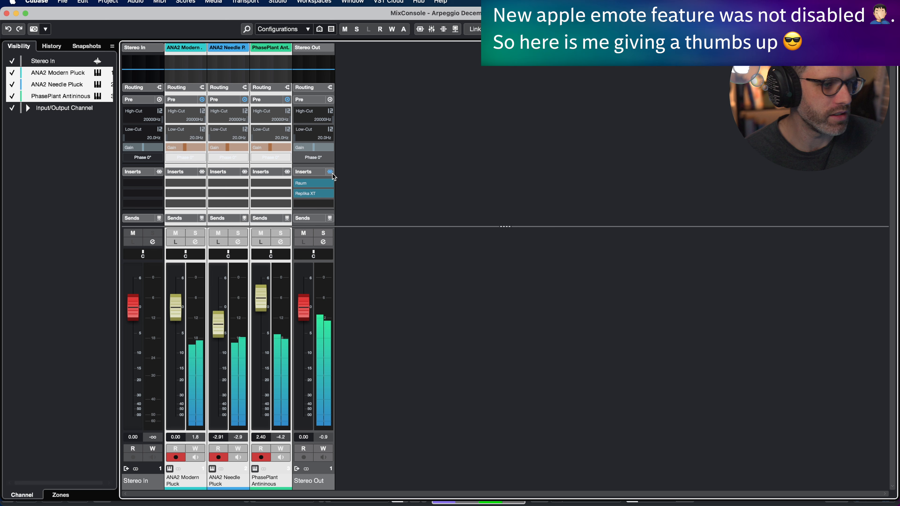
- Insert the Compressor after Replika XT on the Stereo Out channel with ratio 3.96:1 and threshold -23.2 dB
click(325, 205)
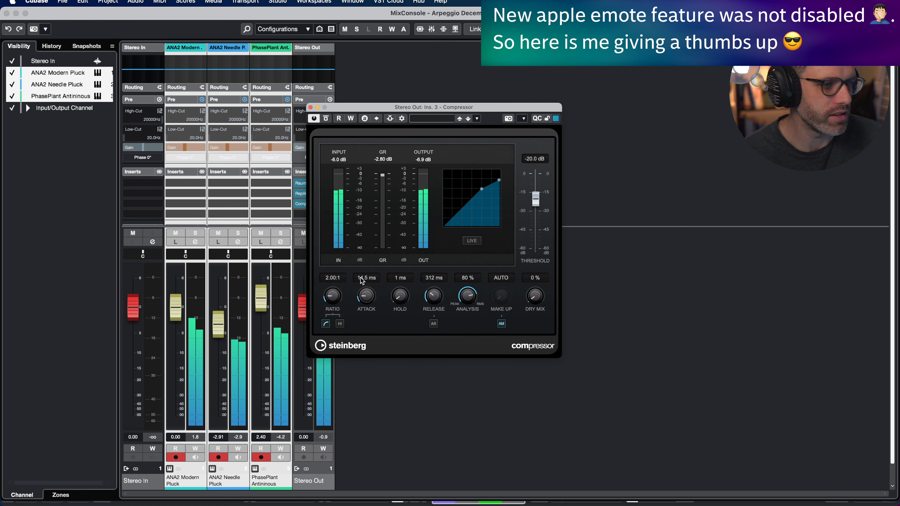
drag(330, 294, 335, 286)
mouse_move(538, 195)
mouse_down()
mouse_move(539, 222)
mouse_move(540, 201)
mouse_up()
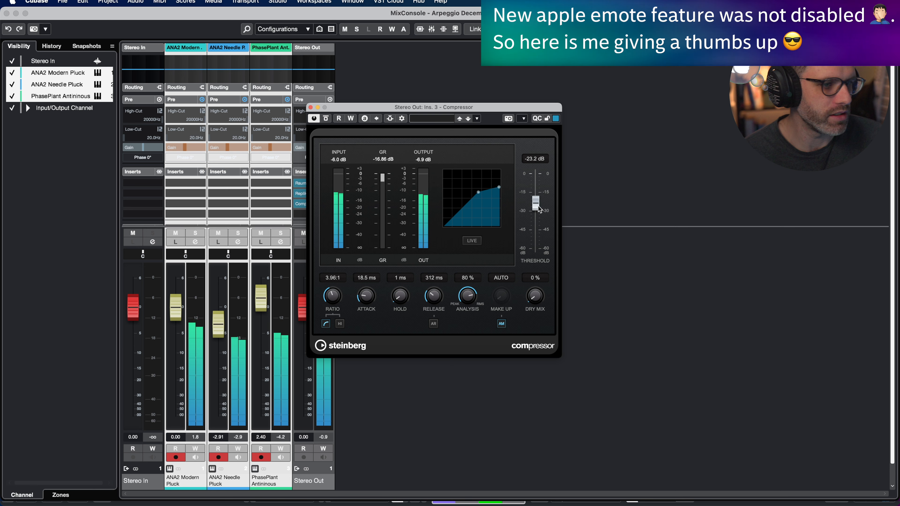
- Set the compressor's release to 465 ms and dry mix to 13 %, disabling automatic make-up in favour of 4.9 dB make-up gain
mouse_move(438, 299)
mouse_down()
mouse_move(435, 315)
mouse_move(444, 286)
mouse_up()
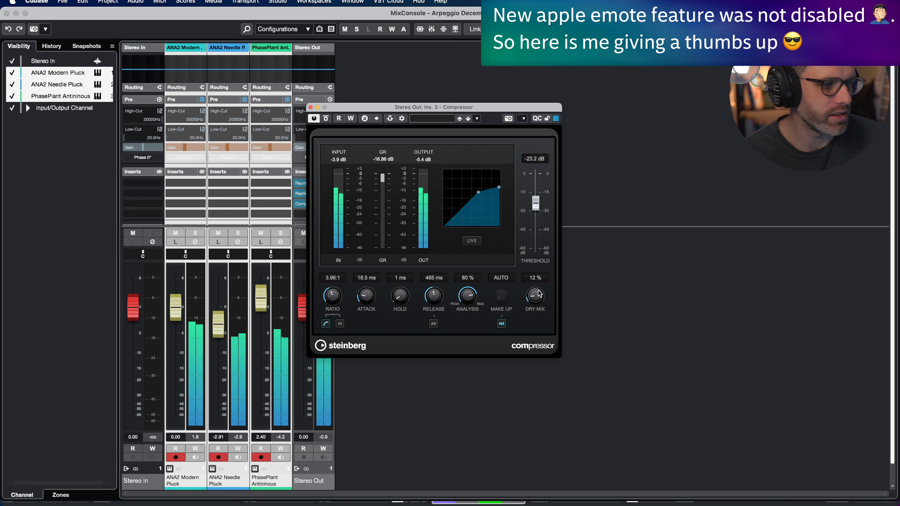
click(501, 323)
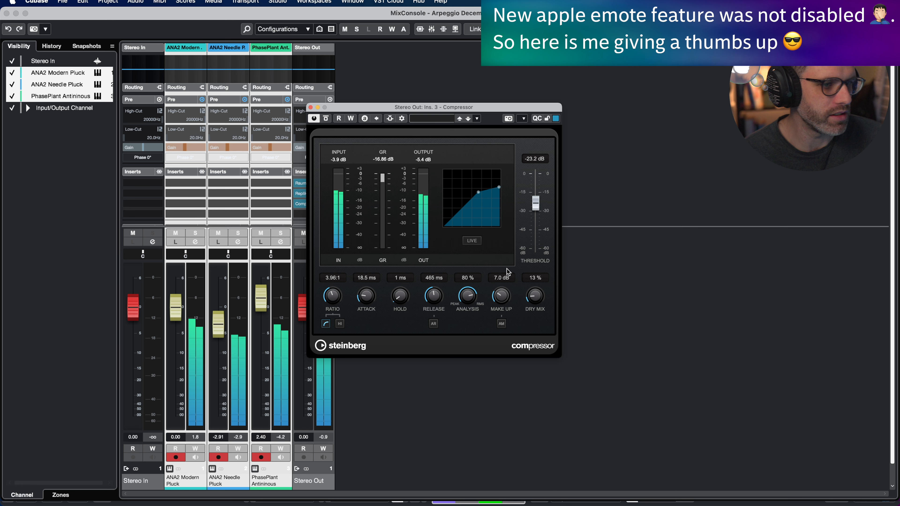
drag(507, 272, 507, 277)
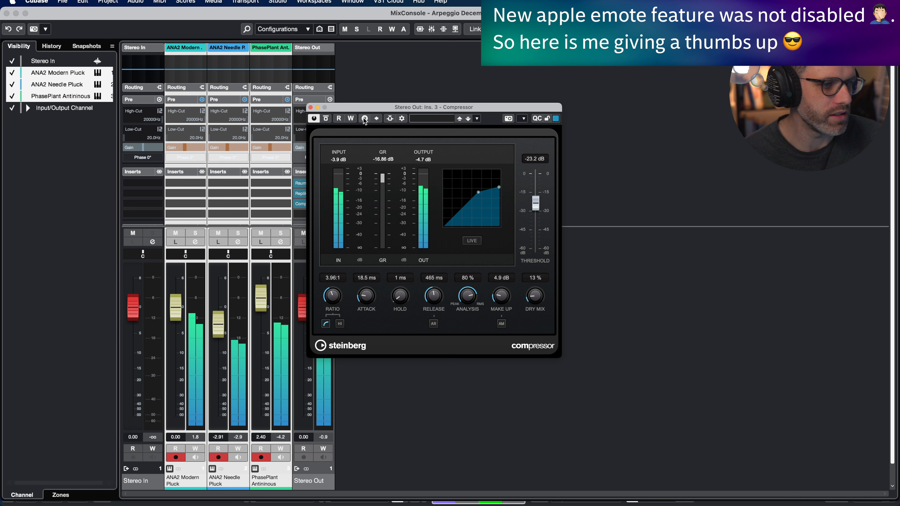
- Compare the sound with the compressor bypassed and active, and close its window
click(325, 118)
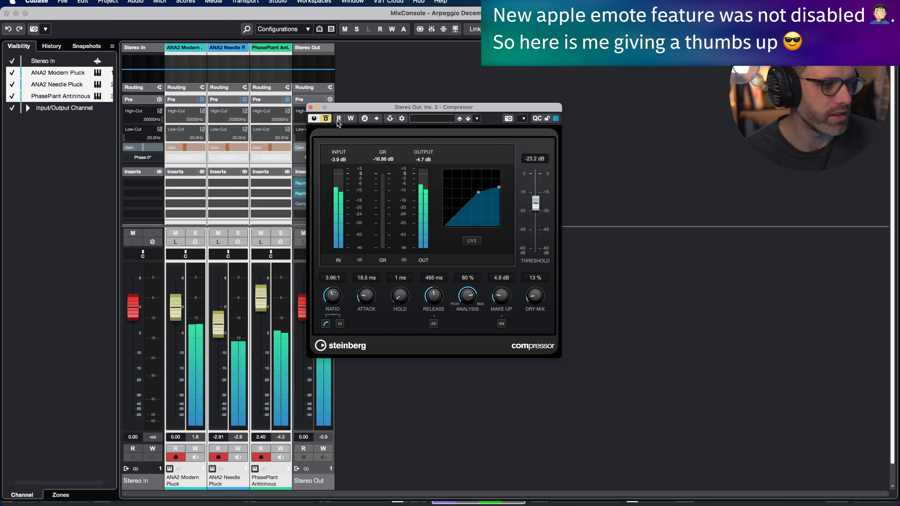
click(326, 120)
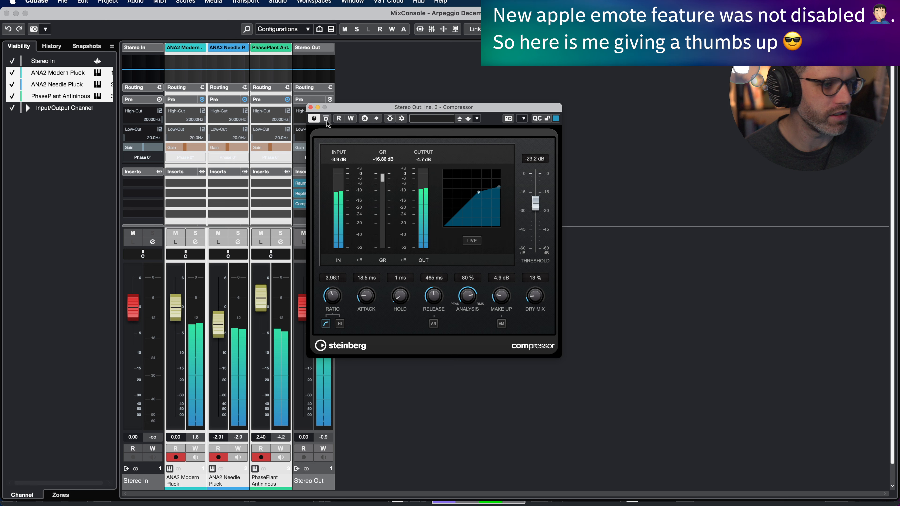
click(310, 107)
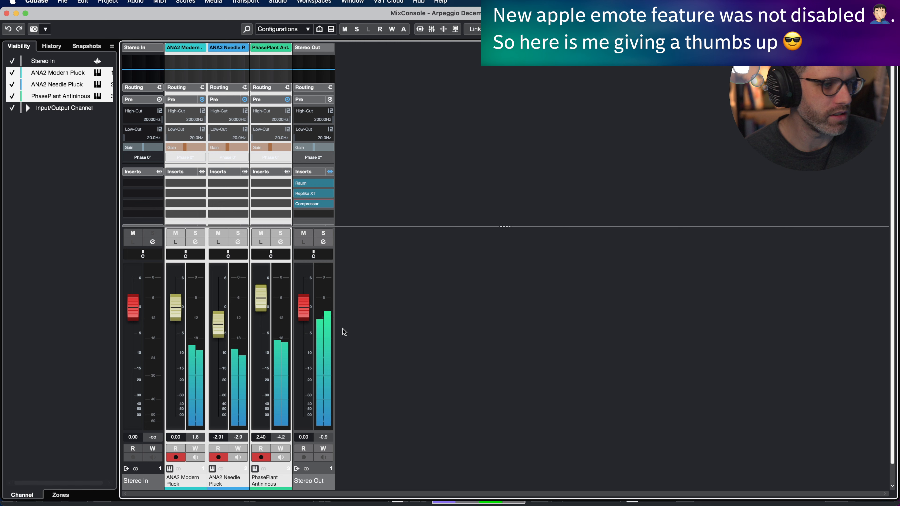
- Hide the MixConsole to return to the project arrangement, deselect all events and stop the loop playback
key(F3)
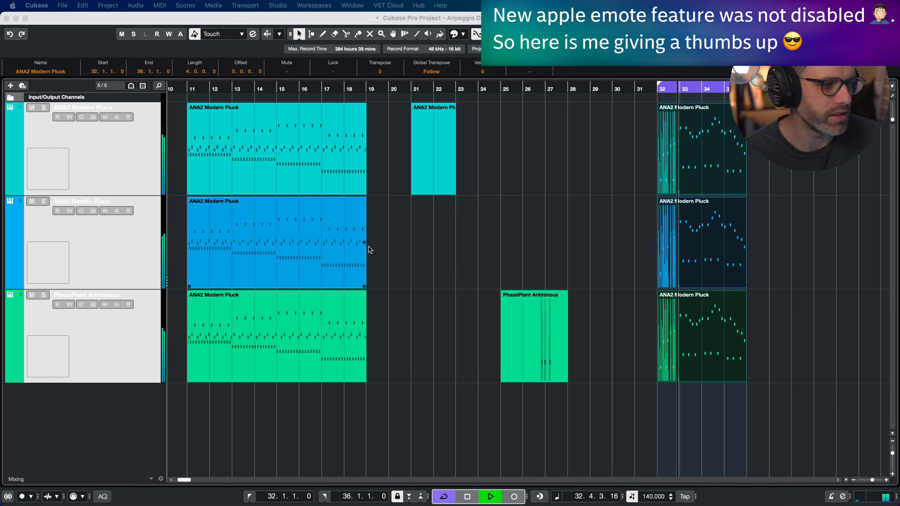
click(540, 219)
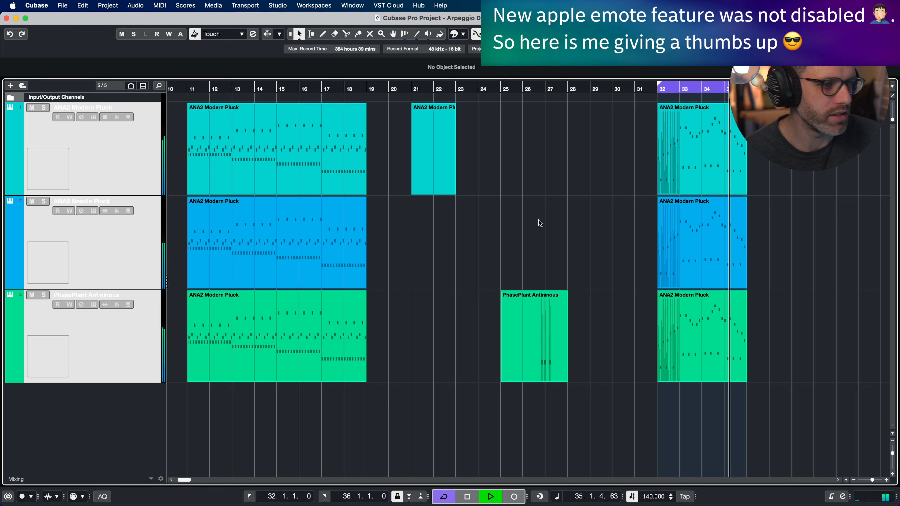
key(space)
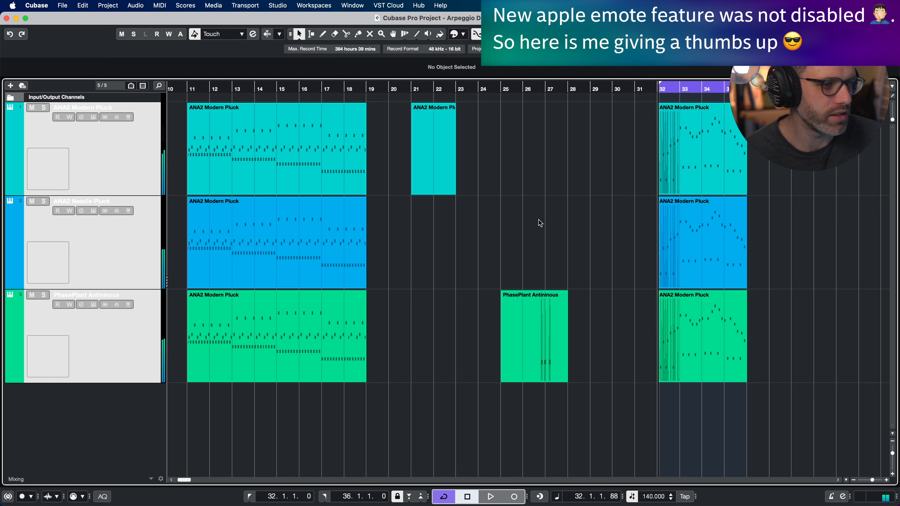
key(space)
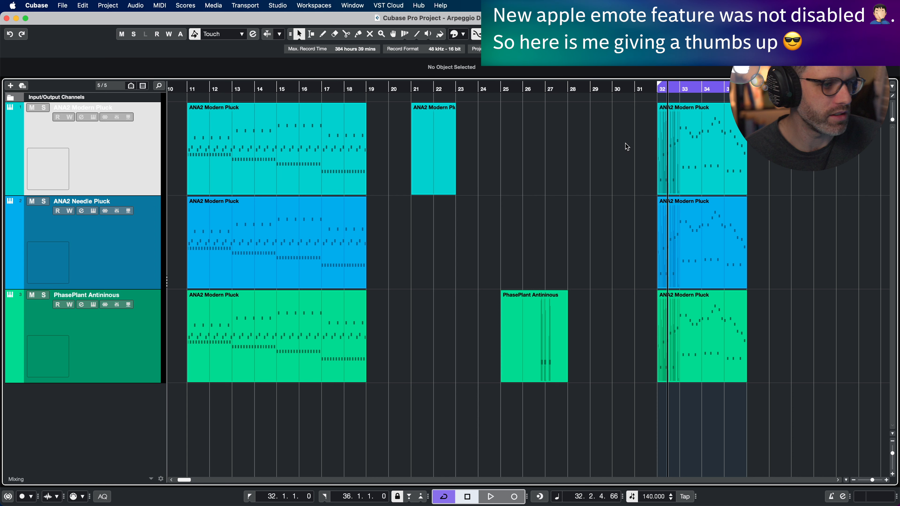